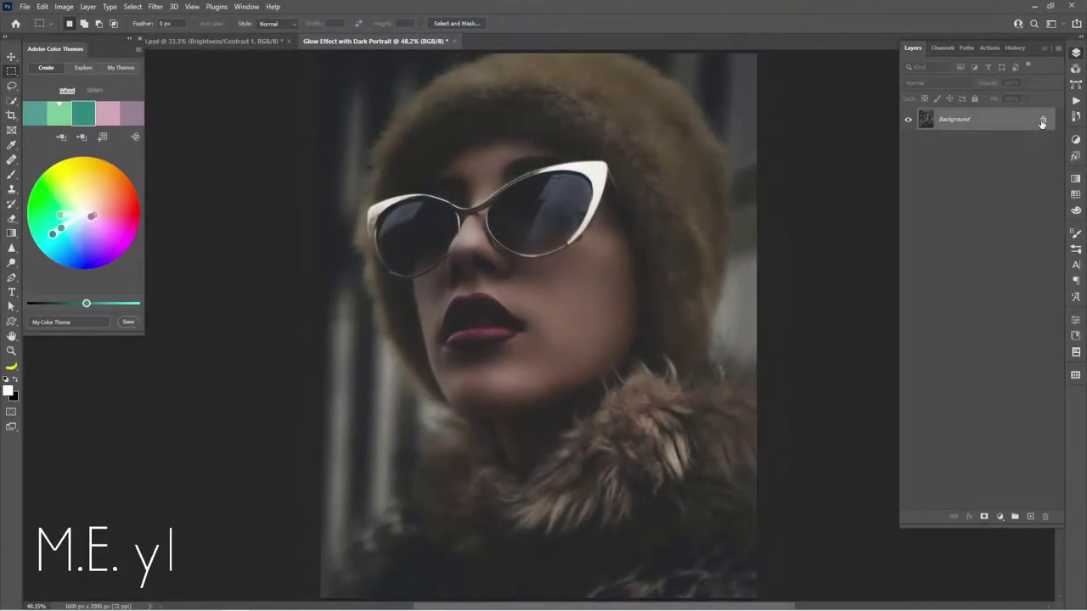
Unlock the Background layer so the portrait becomes an editable Layer 0.
{"action": "left_click", "coordinate": [1042, 122]}
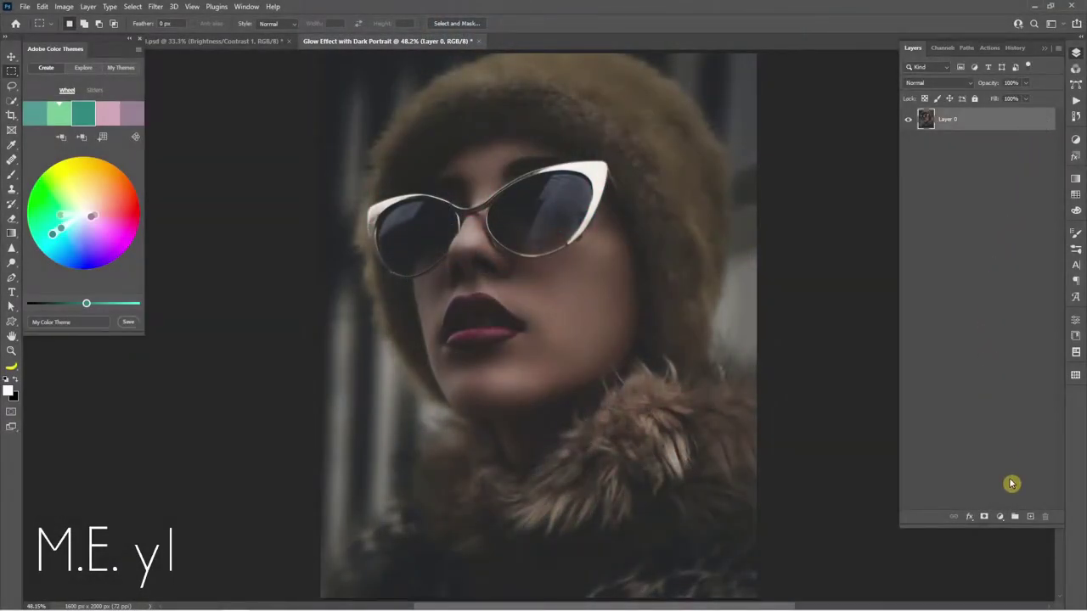
{"action": "left_click", "coordinate": [999, 516]}
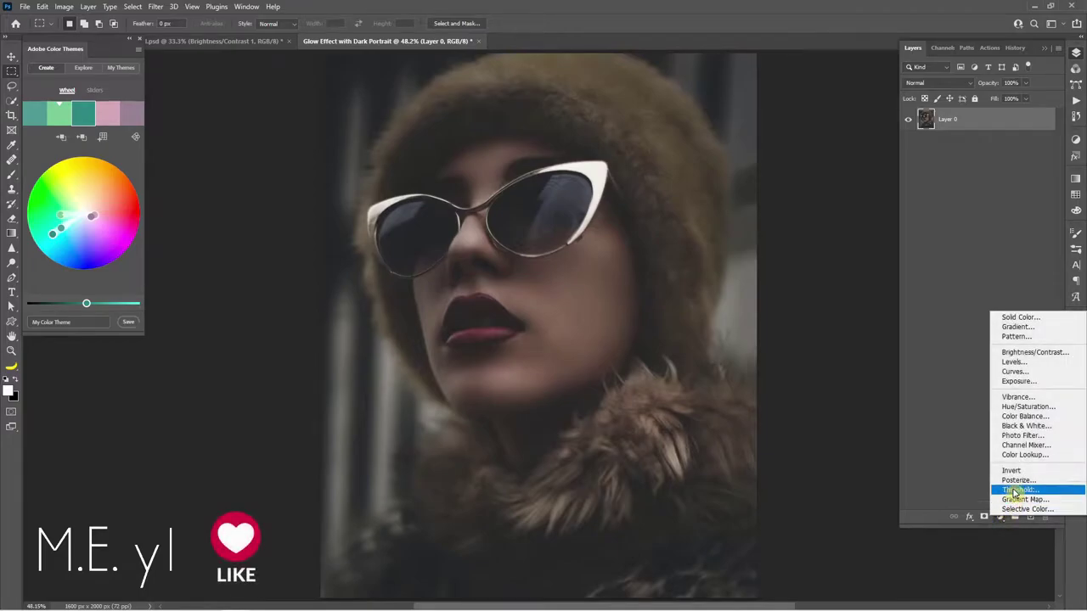
Add a clipped Brightness/Contrast layer with brightness -150 and raised contrast.
{"action": "left_click", "coordinate": [1023, 351]}
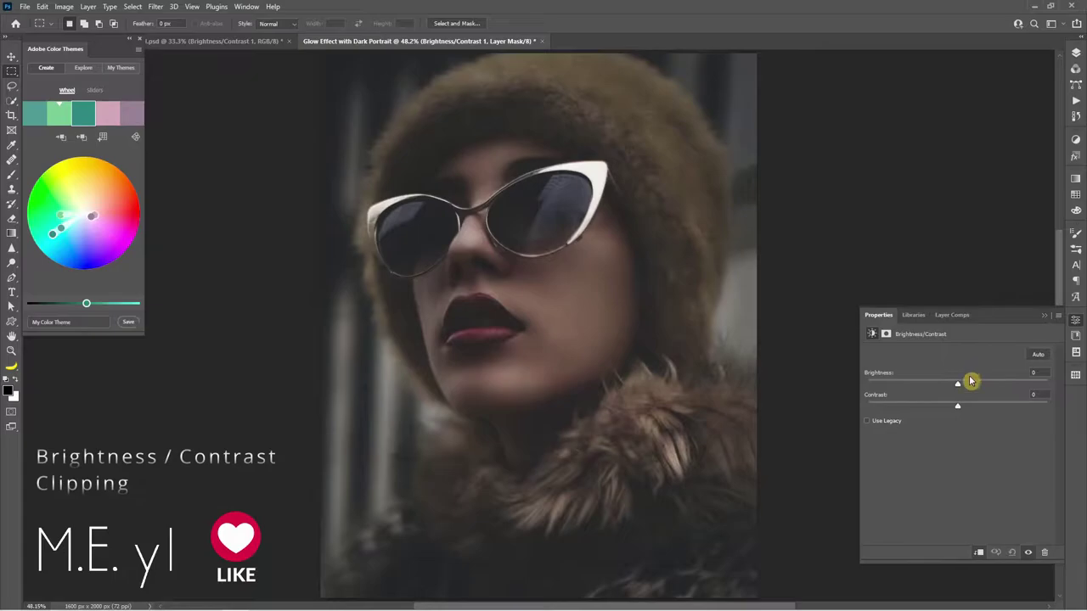
{"action": "left_click_drag", "start_coordinate": [957, 383], "coordinate": [866, 388]}
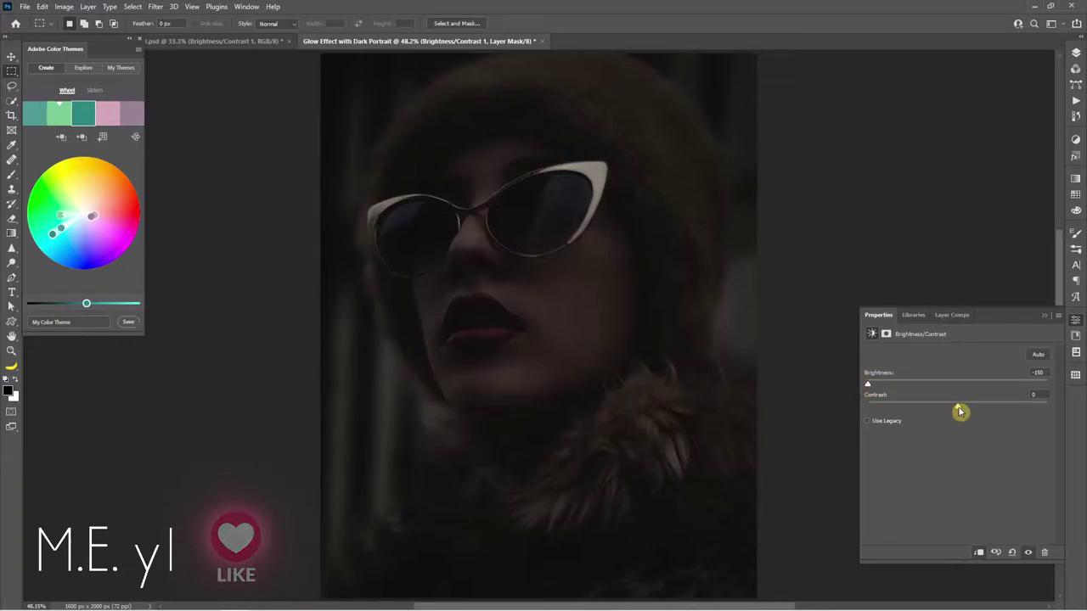
{"action": "mouse_move", "coordinate": [958, 408]}
{"action": "left_mouse_down"}
{"action": "mouse_move", "coordinate": [1045, 413]}
{"action": "mouse_move", "coordinate": [997, 416]}
{"action": "mouse_move", "coordinate": [996, 397]}
{"action": "left_mouse_up"}
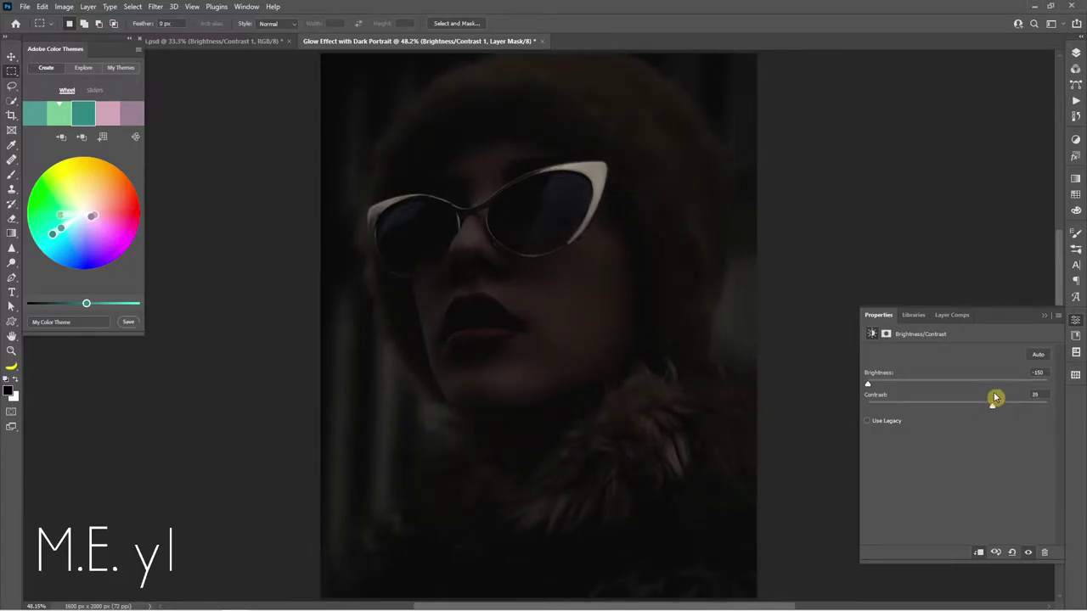
{"action": "left_click", "coordinate": [1076, 52]}
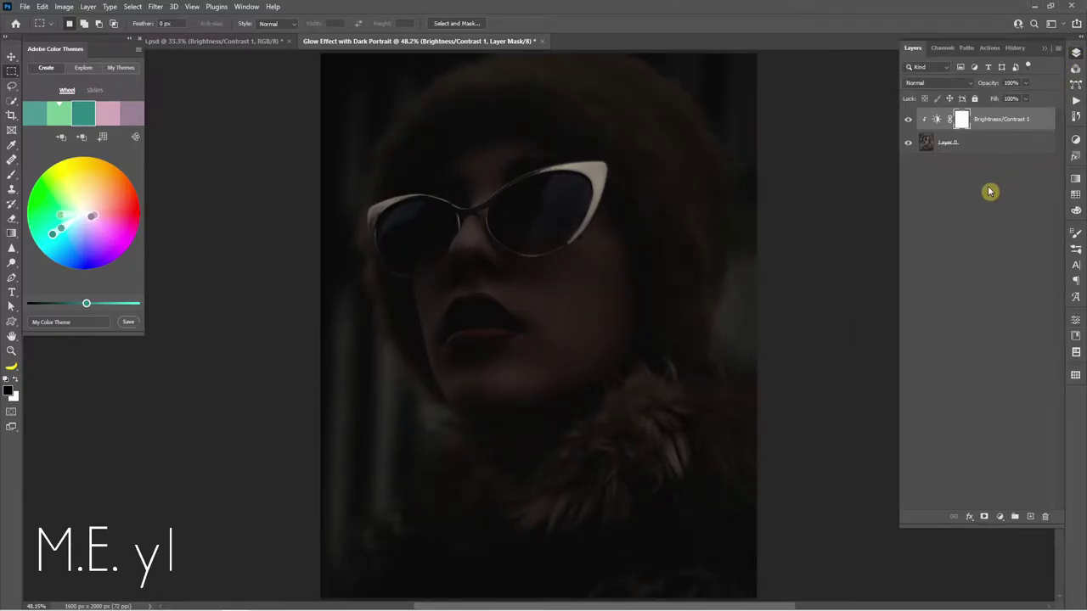
Add a colorized Hue/Saturation layer tinting the portrait deep teal: hue 193, saturation 44.
{"action": "left_click", "coordinate": [1000, 516]}
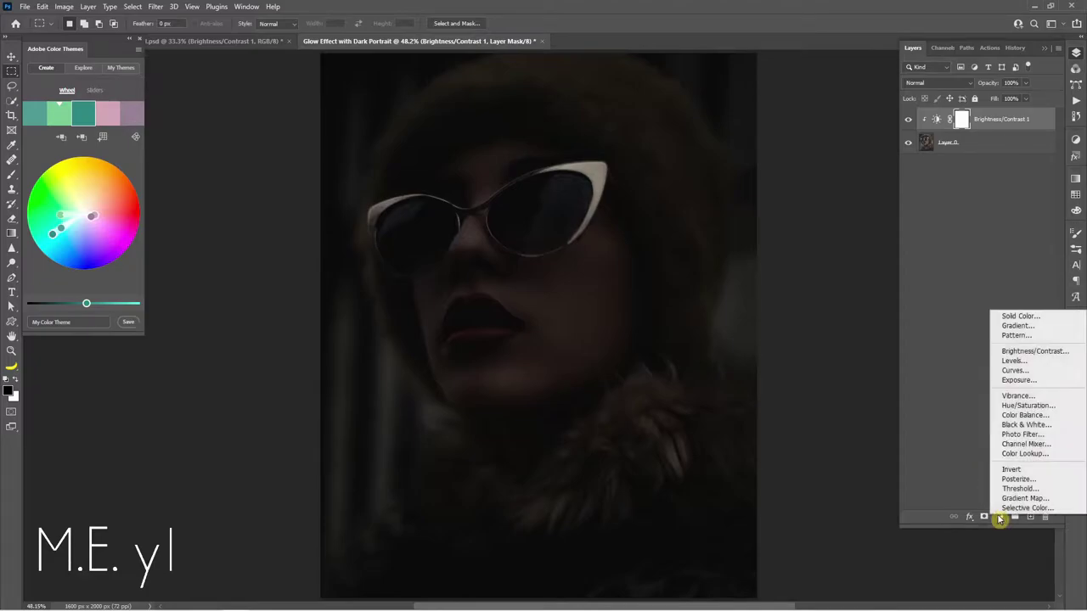
{"action": "left_click", "coordinate": [1023, 406]}
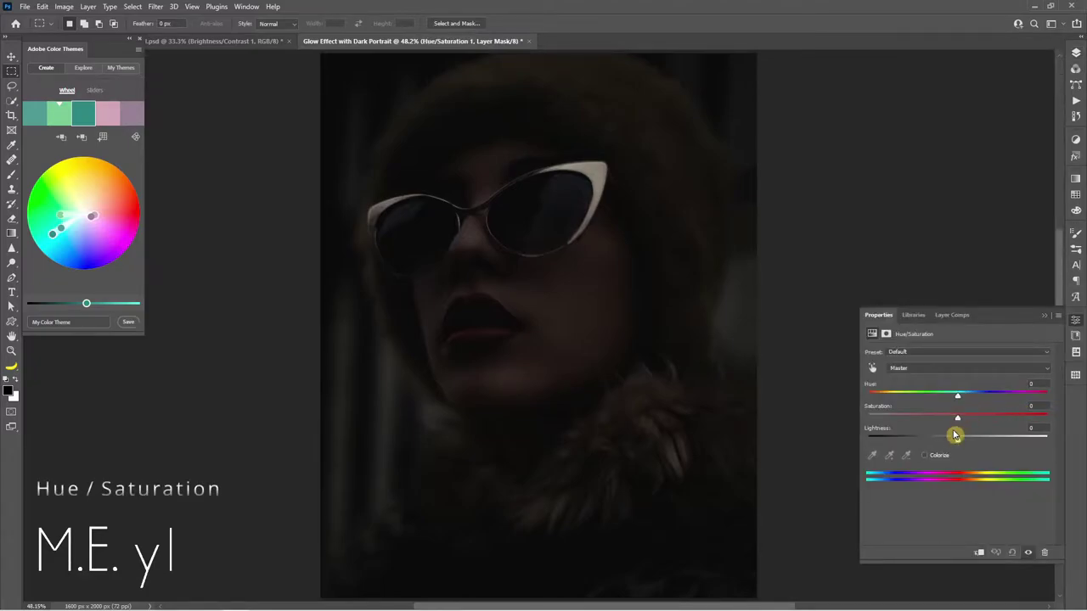
{"action": "left_click", "coordinate": [924, 456]}
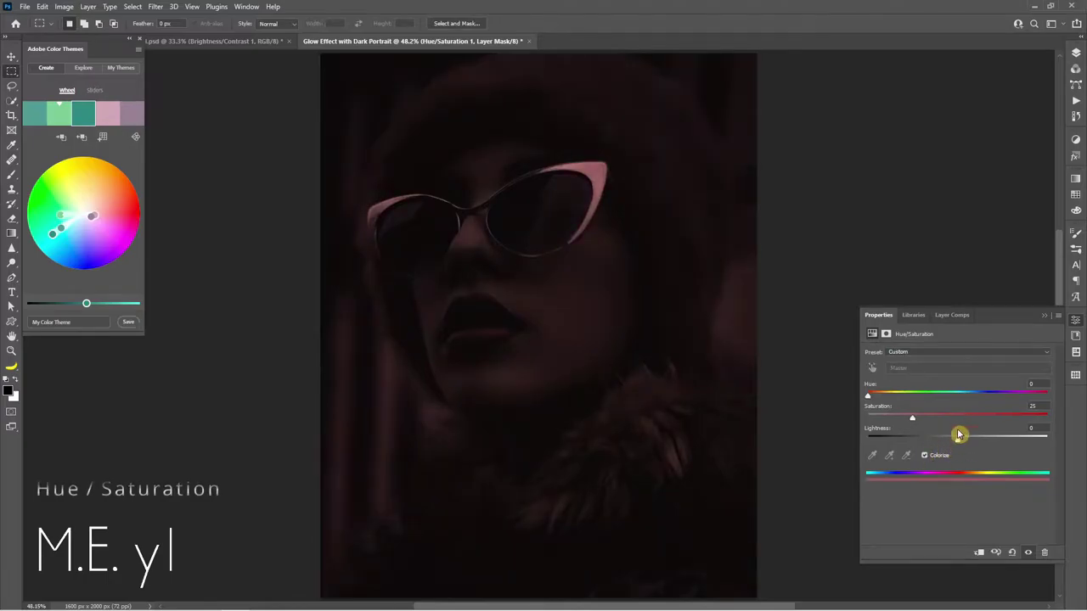
{"action": "mouse_move", "coordinate": [872, 401]}
{"action": "left_mouse_down"}
{"action": "mouse_move", "coordinate": [1058, 401]}
{"action": "mouse_move", "coordinate": [969, 402]}
{"action": "left_mouse_up"}
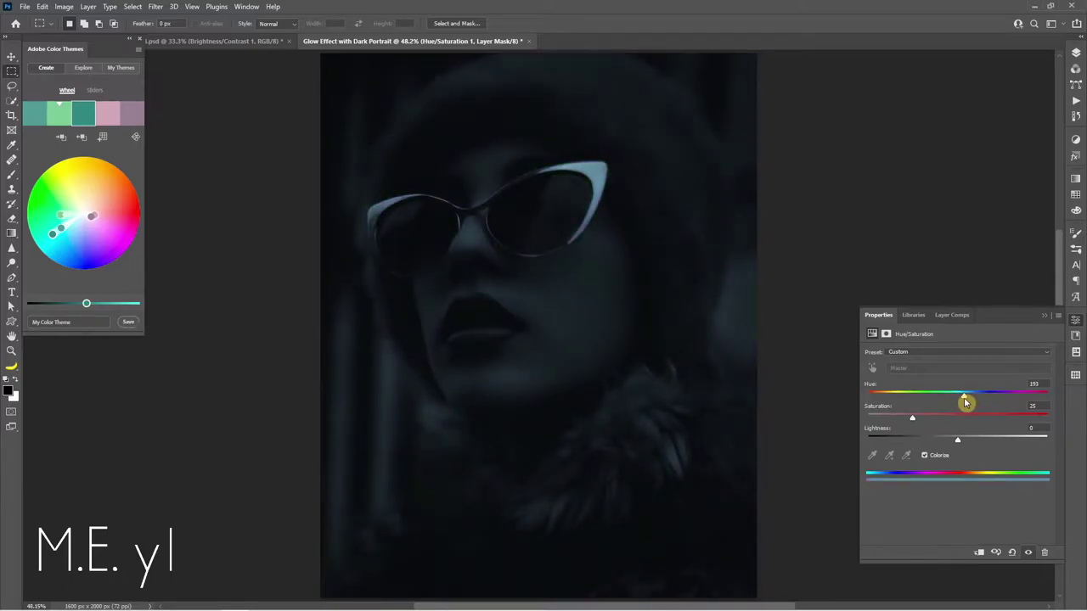
{"action": "left_click_drag", "start_coordinate": [917, 420], "coordinate": [945, 423]}
{"action": "left_click", "coordinate": [1074, 56]}
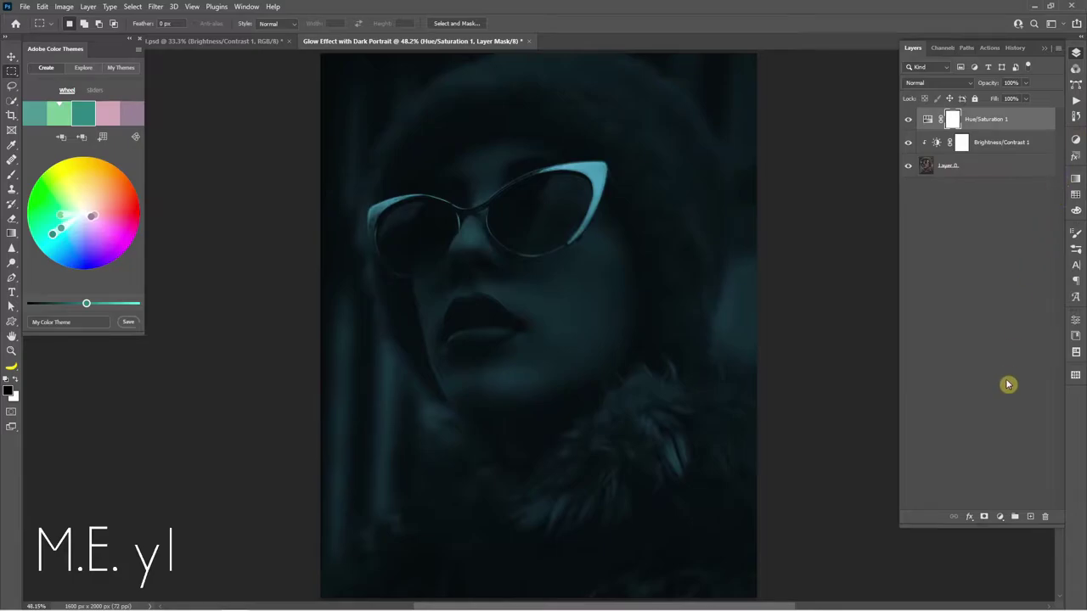
{"action": "left_click", "coordinate": [1000, 517]}
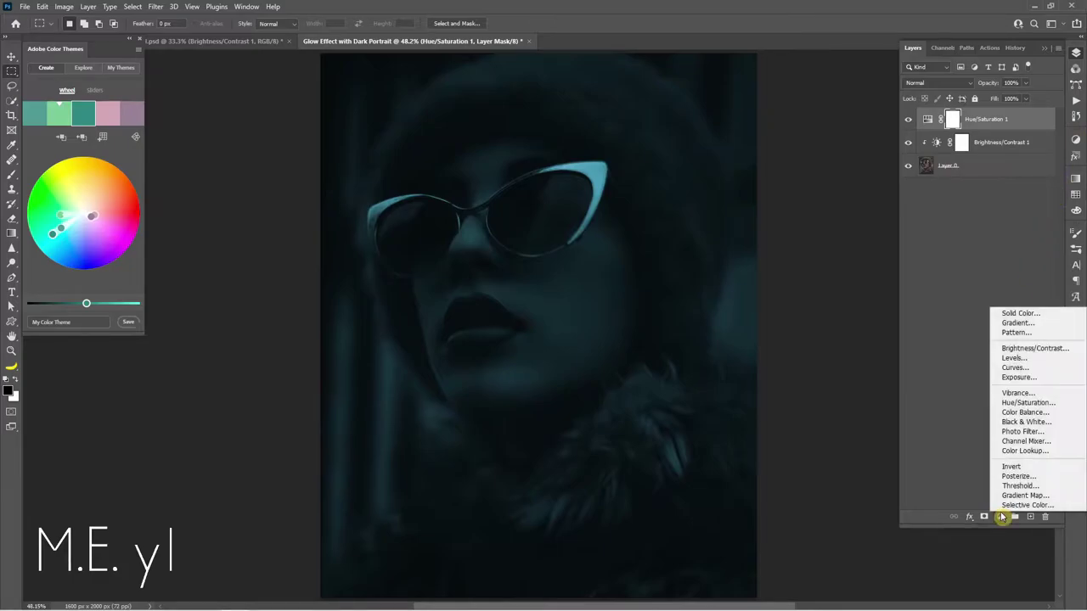
Add a clipped Levels layer with input 0/0.82/167 and output white 191.
{"action": "left_click", "coordinate": [1016, 358]}
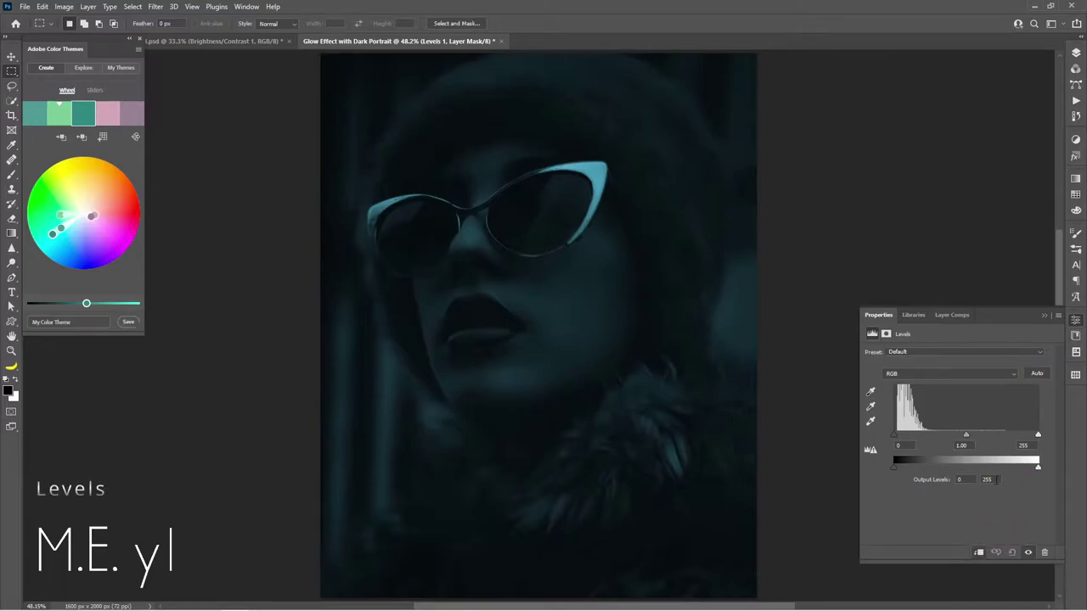
{"action": "left_click_drag", "start_coordinate": [1038, 466], "coordinate": [1017, 474]}
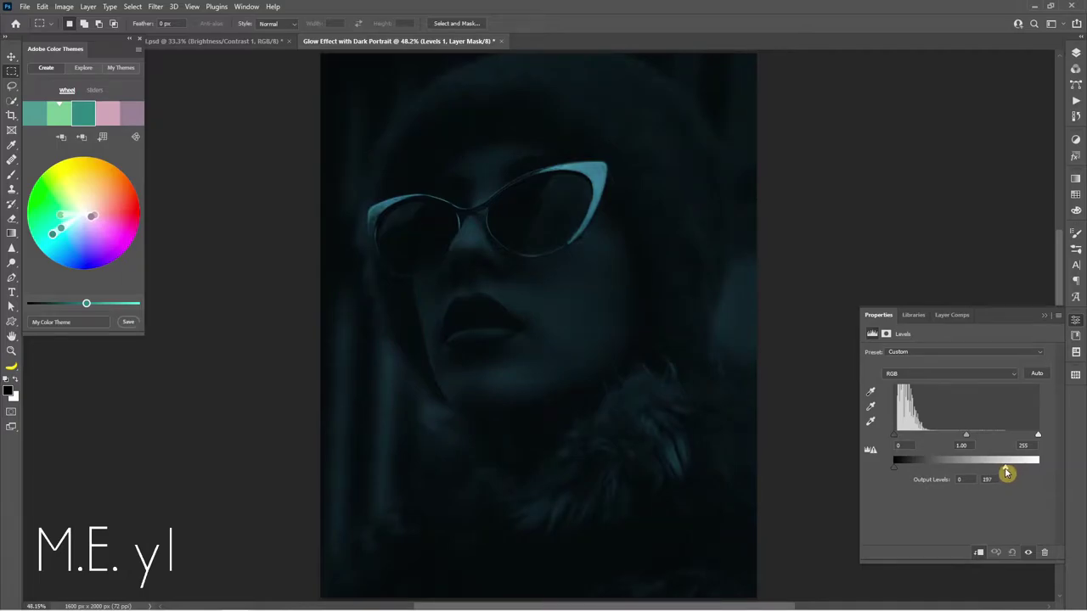
{"action": "mouse_move", "coordinate": [1004, 473]}
{"action": "left_mouse_down"}
{"action": "mouse_move", "coordinate": [1012, 437]}
{"action": "mouse_move", "coordinate": [958, 437]}
{"action": "mouse_move", "coordinate": [1000, 437]}
{"action": "left_mouse_up"}
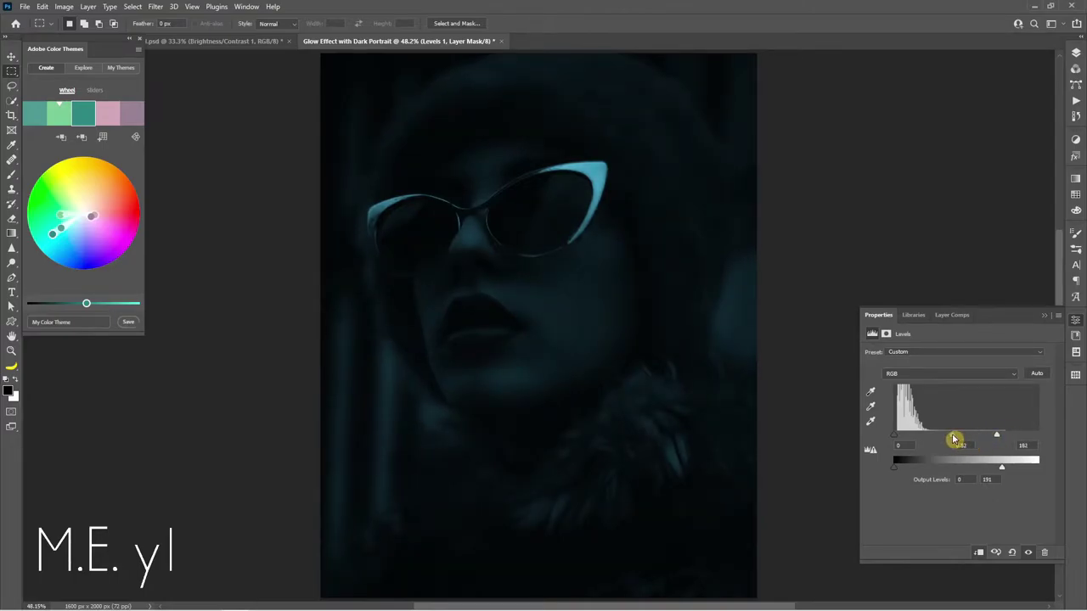
{"action": "left_click_drag", "start_coordinate": [995, 438], "coordinate": [990, 438]}
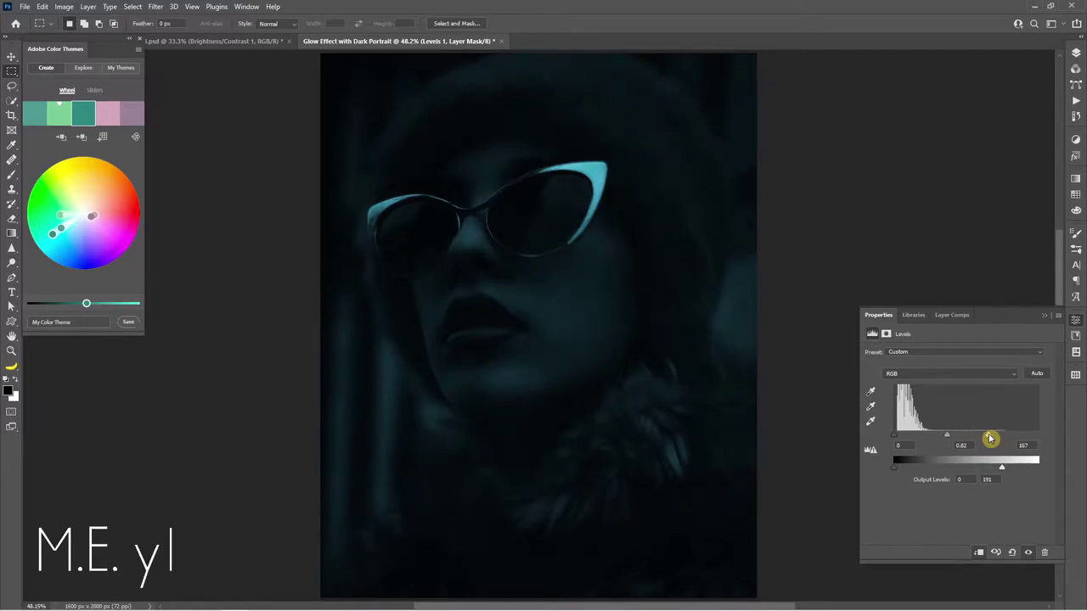
{"action": "left_click", "coordinate": [1076, 53]}
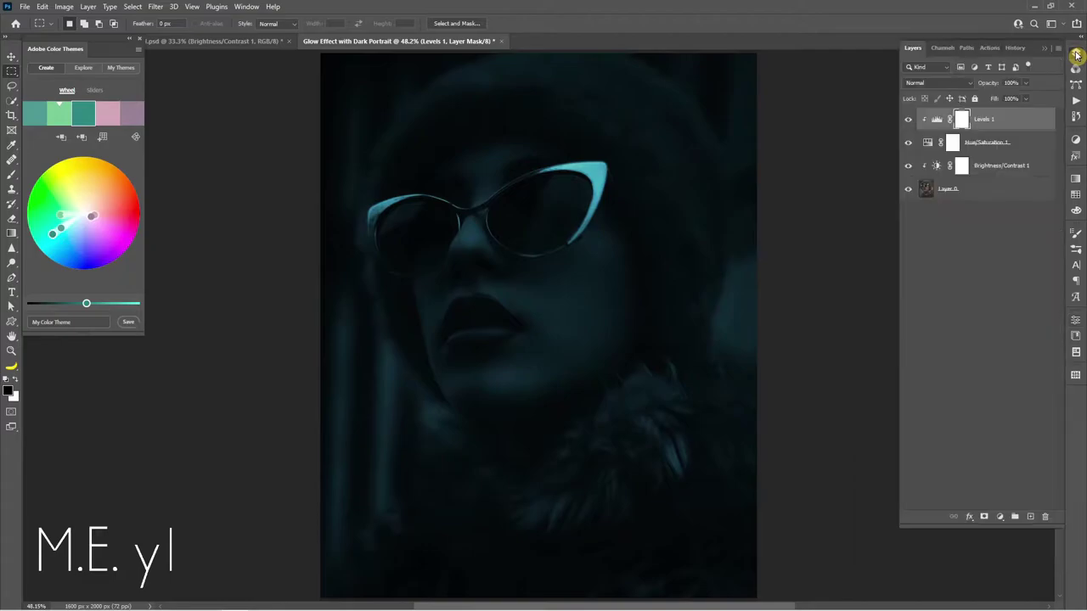
Duplicate Layer 0 and move Layer 0 copy to the top of the stack.
{"action": "left_click", "coordinate": [996, 222]}
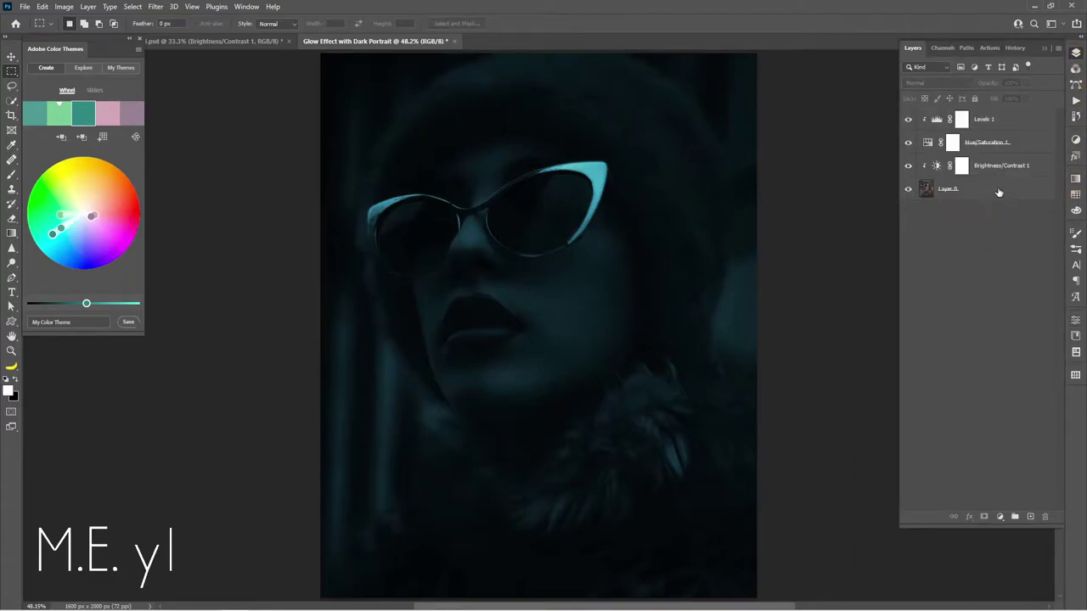
{"action": "left_click", "coordinate": [999, 191]}
{"action": "key", "text": "ctrl+j"}
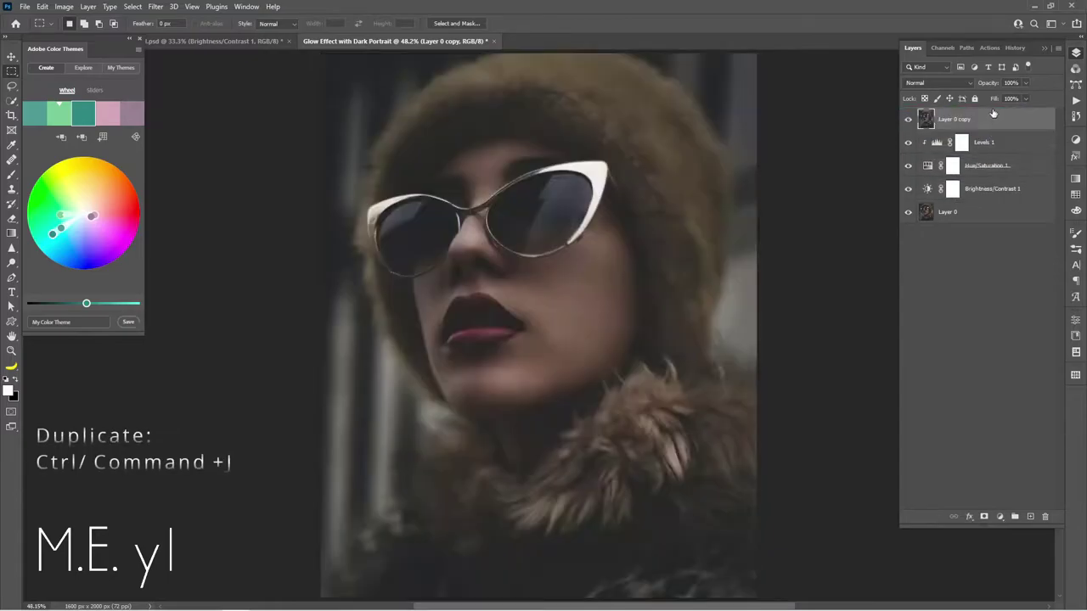
{"action": "left_click_drag", "start_coordinate": [992, 191], "coordinate": [957, 120]}
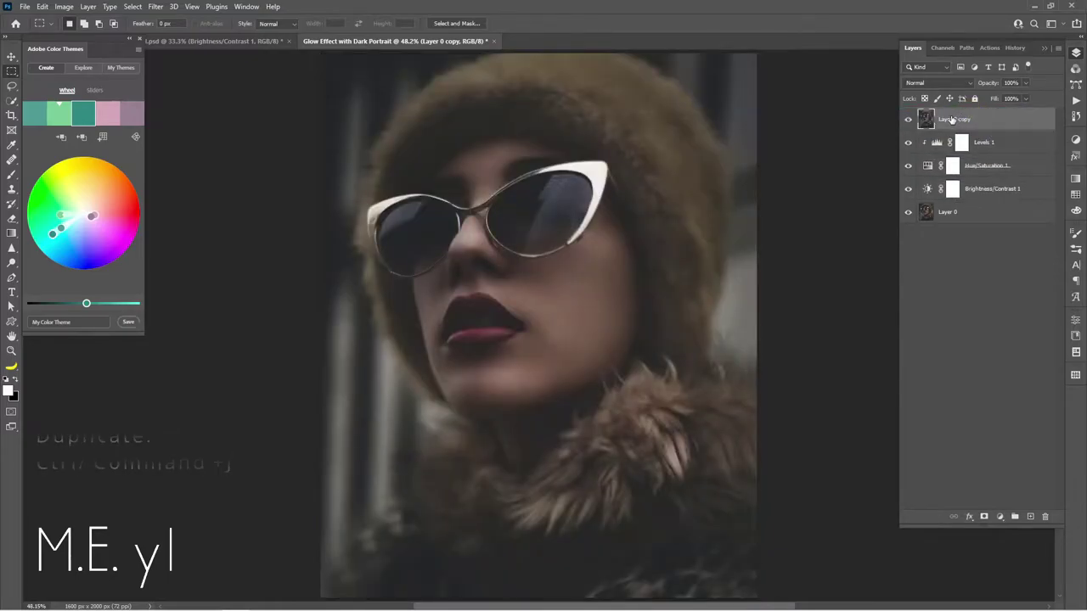
Switch to the Curvature Pen Tool for drawing smooth paths.
{"action": "key", "text": "p"}
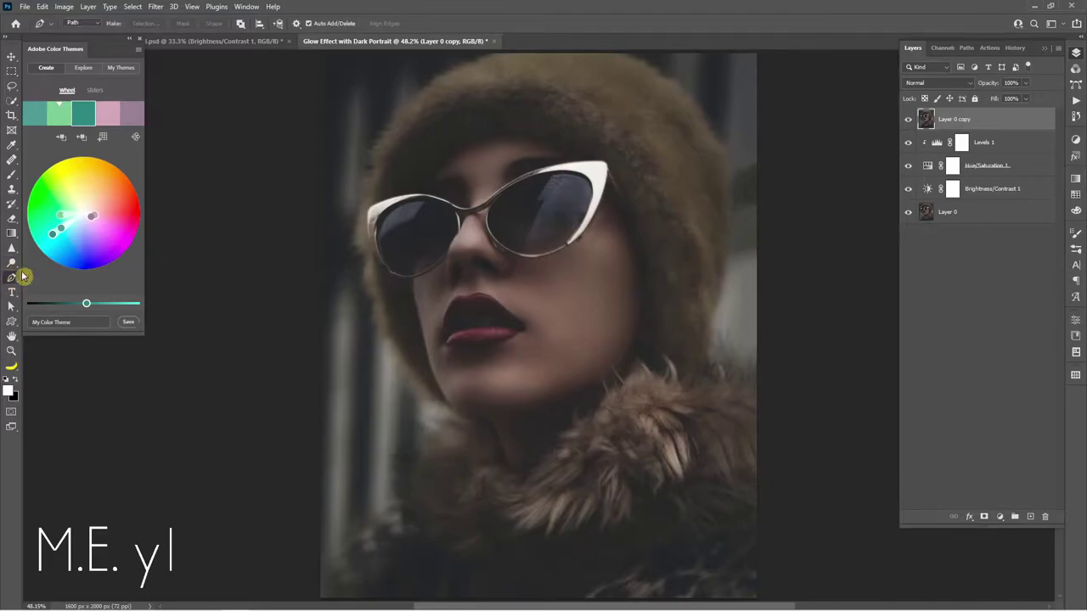
{"action": "left_click", "coordinate": [13, 282]}
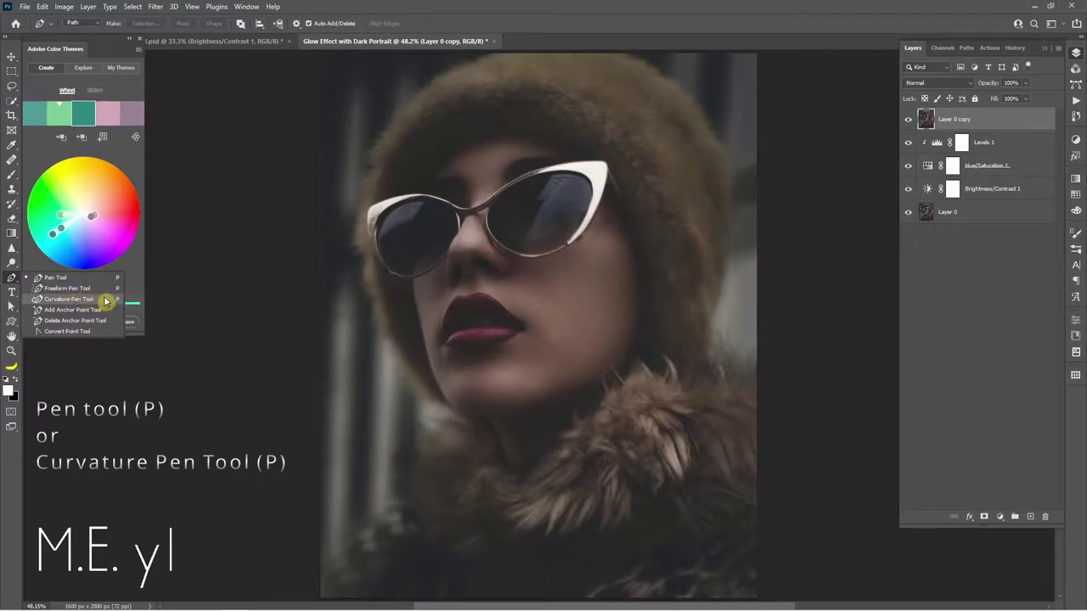
{"action": "left_click", "coordinate": [106, 301]}
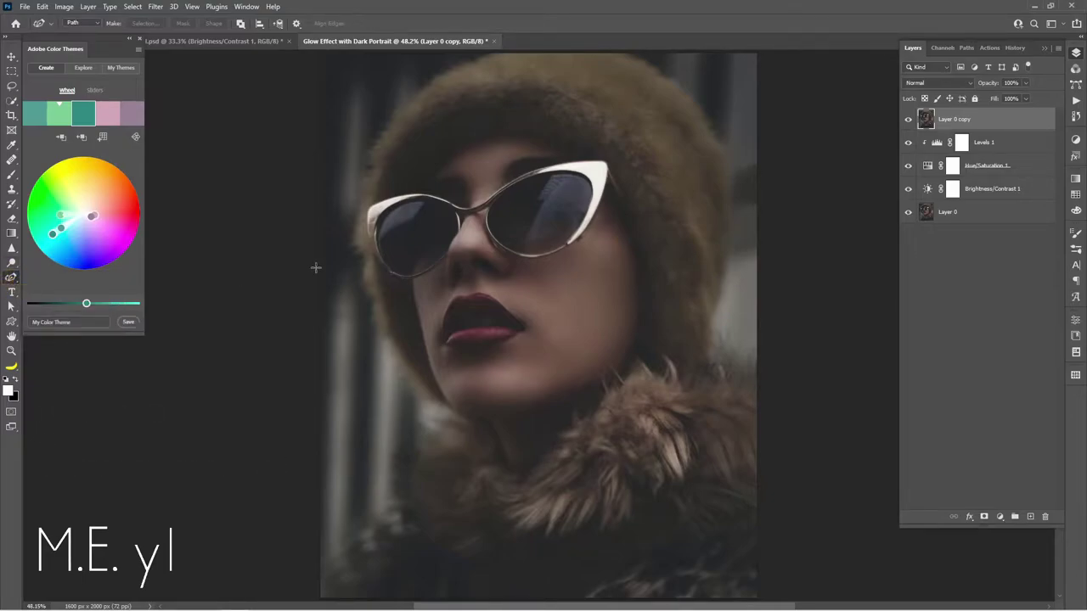
Zoom in on the glasses and trace a curved path over the left frame and bridge.
{"action": "mouse_move", "coordinate": [462, 240]}
{"action": "left_mouse_down"}
{"action": "mouse_move", "coordinate": [513, 263]}
{"action": "mouse_move", "coordinate": [512, 291]}
{"action": "left_mouse_up"}
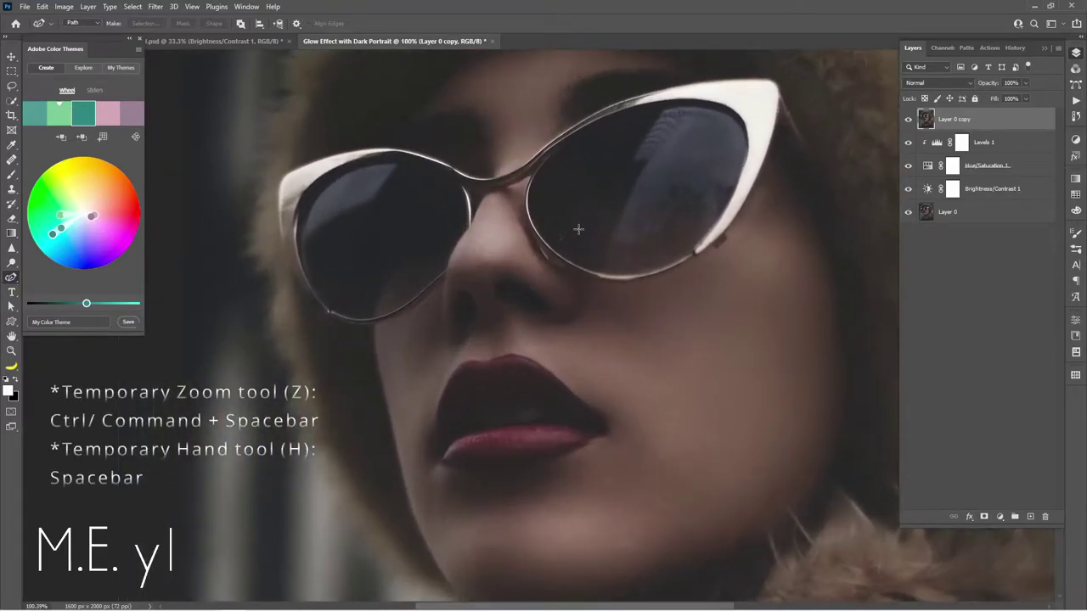
{"action": "mouse_move", "coordinate": [586, 222]}
{"action": "left_mouse_down"}
{"action": "mouse_move", "coordinate": [556, 273]}
{"action": "mouse_move", "coordinate": [608, 259]}
{"action": "left_mouse_up"}
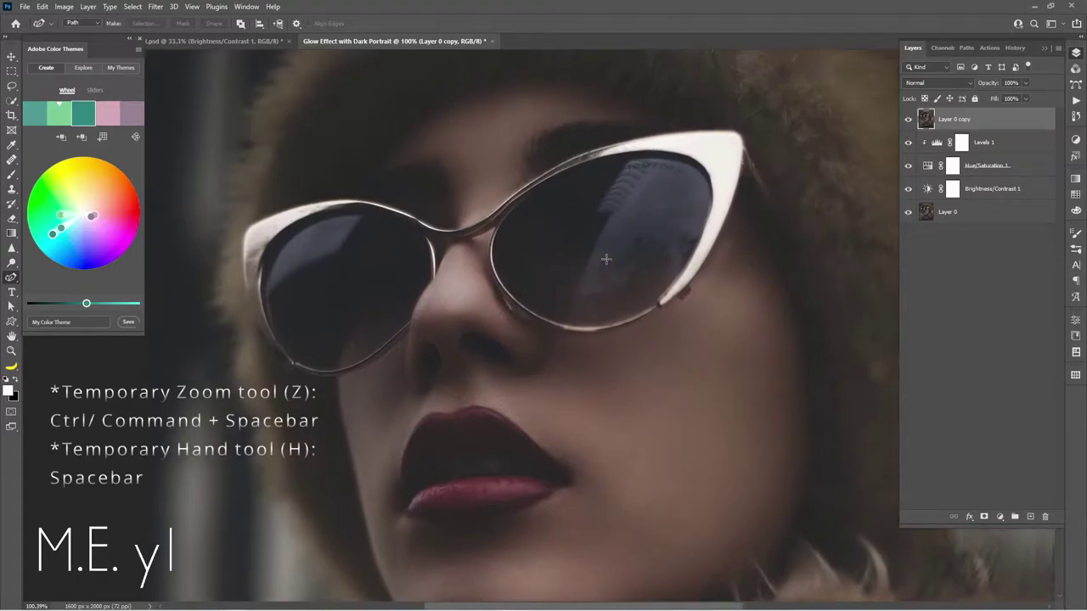
{"action": "mouse_move", "coordinate": [344, 260]}
{"action": "left_mouse_down"}
{"action": "mouse_move", "coordinate": [376, 274]}
{"action": "mouse_move", "coordinate": [383, 259]}
{"action": "left_mouse_up"}
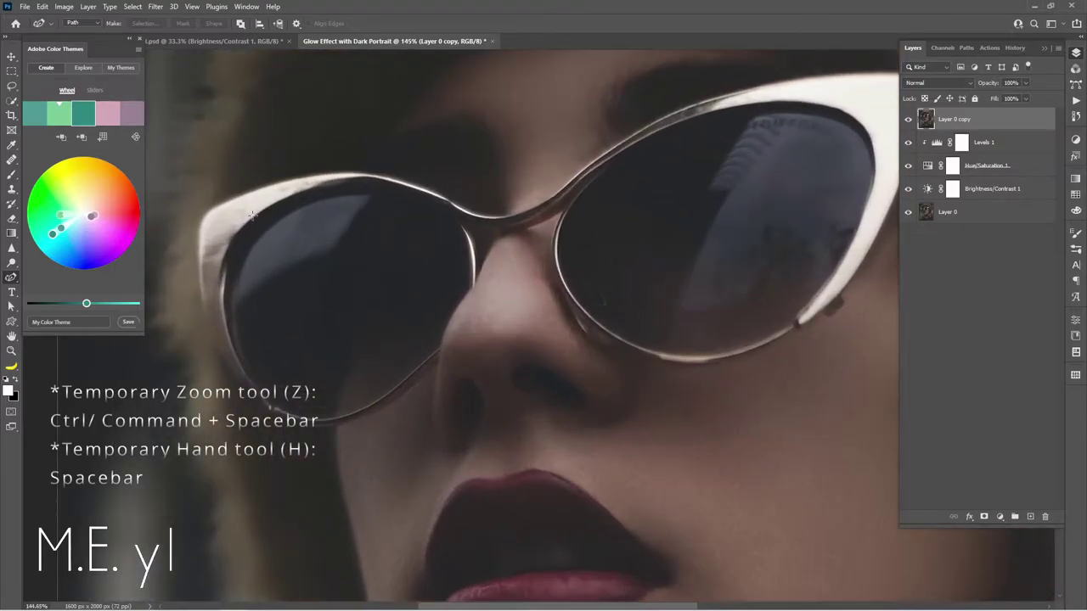
{"action": "mouse_move", "coordinate": [300, 224]}
{"action": "left_mouse_down"}
{"action": "mouse_move", "coordinate": [369, 241]}
{"action": "mouse_move", "coordinate": [233, 223]}
{"action": "left_mouse_up"}
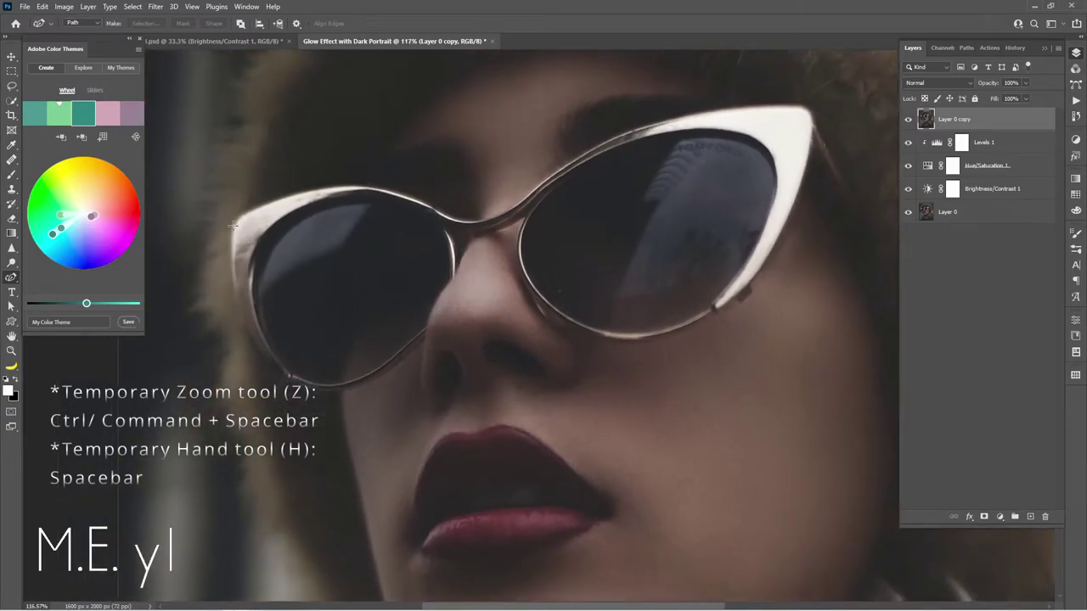
{"action": "left_click", "coordinate": [234, 225]}
{"action": "left_click", "coordinate": [329, 184]}
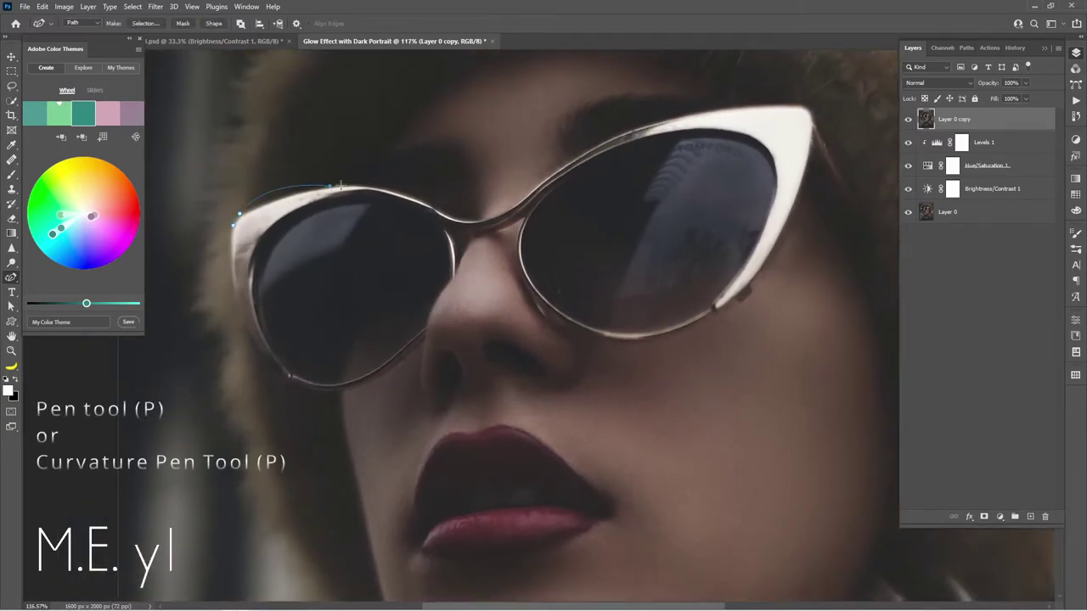
{"action": "left_click", "coordinate": [437, 210]}
{"action": "left_click", "coordinate": [481, 221]}
Continue the path along the right frame's top rim, wing tip and temple arm.
{"action": "left_click", "coordinate": [549, 181]}
{"action": "left_click", "coordinate": [633, 131]}
{"action": "left_click", "coordinate": [715, 110]}
{"action": "left_click", "coordinate": [802, 104]}
{"action": "left_click", "coordinate": [872, 243]}
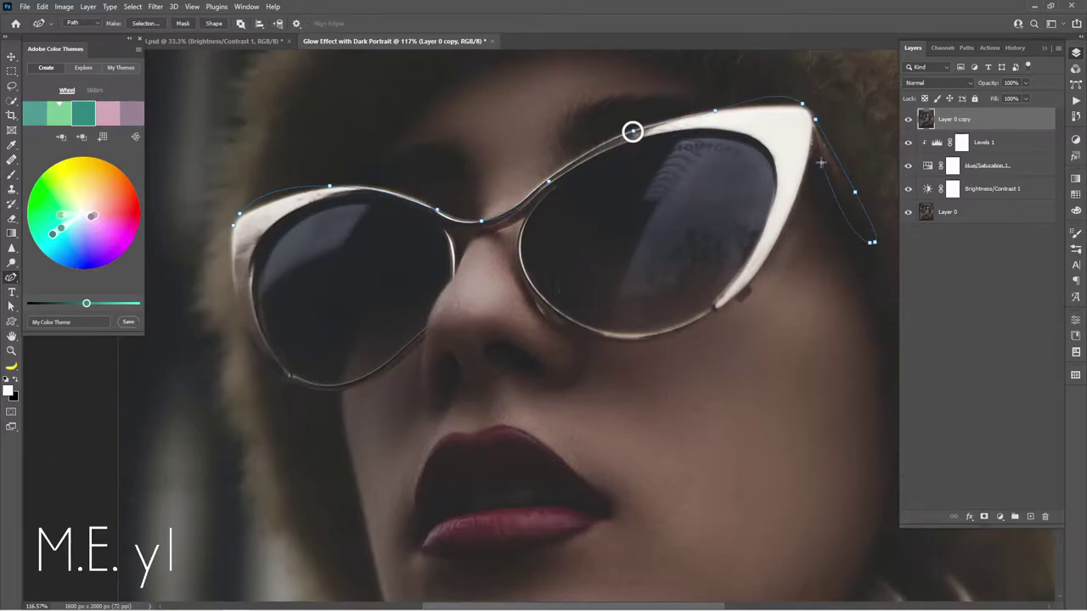
{"action": "left_click", "coordinate": [855, 191]}
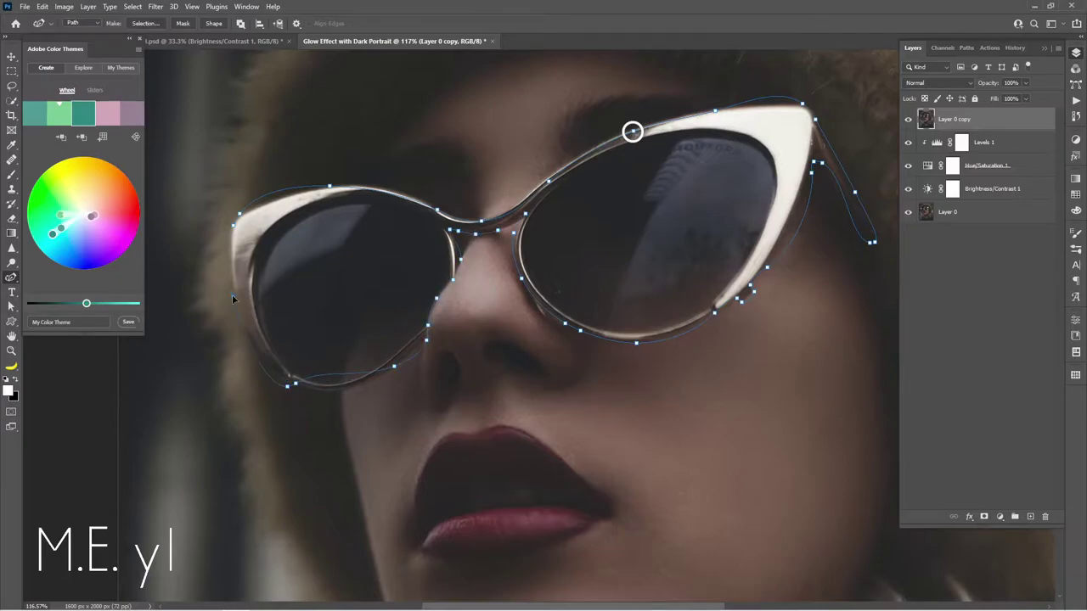
Fit the portrait in view and marquee-select all glasses path anchors with the Direct Selection Tool.
{"action": "scroll", "coordinate": [378, 382], "scroll_direction": "up", "scroll_amount": 1}
{"action": "scroll", "coordinate": [322, 331], "scroll_direction": "up", "scroll_amount": 1}
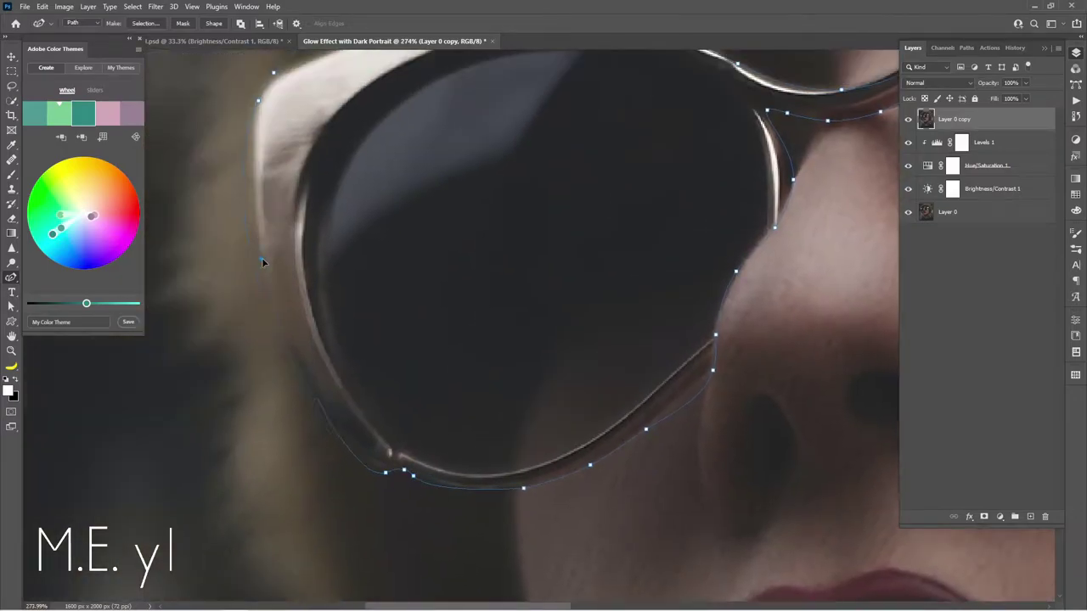
{"action": "scroll", "coordinate": [268, 263], "scroll_direction": "up", "scroll_amount": 1}
{"action": "scroll", "coordinate": [271, 269], "scroll_direction": "right", "scroll_amount": 1}
{"action": "scroll", "coordinate": [340, 272], "scroll_direction": "right", "scroll_amount": 2}
{"action": "scroll", "coordinate": [425, 280], "scroll_direction": "right", "scroll_amount": 1}
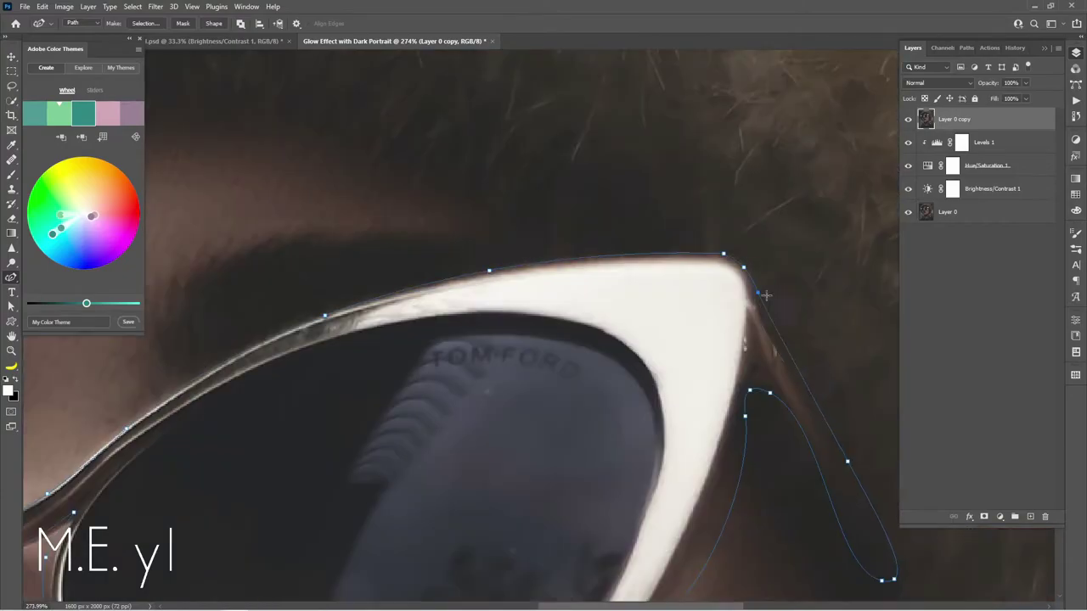
{"action": "scroll", "coordinate": [546, 287], "scroll_direction": "right", "scroll_amount": 1}
{"action": "scroll", "coordinate": [547, 298], "scroll_direction": "left", "scroll_amount": 1}
{"action": "scroll", "coordinate": [552, 314], "scroll_direction": "up", "scroll_amount": 1}
{"action": "scroll", "coordinate": [556, 339], "scroll_direction": "down", "scroll_amount": 1}
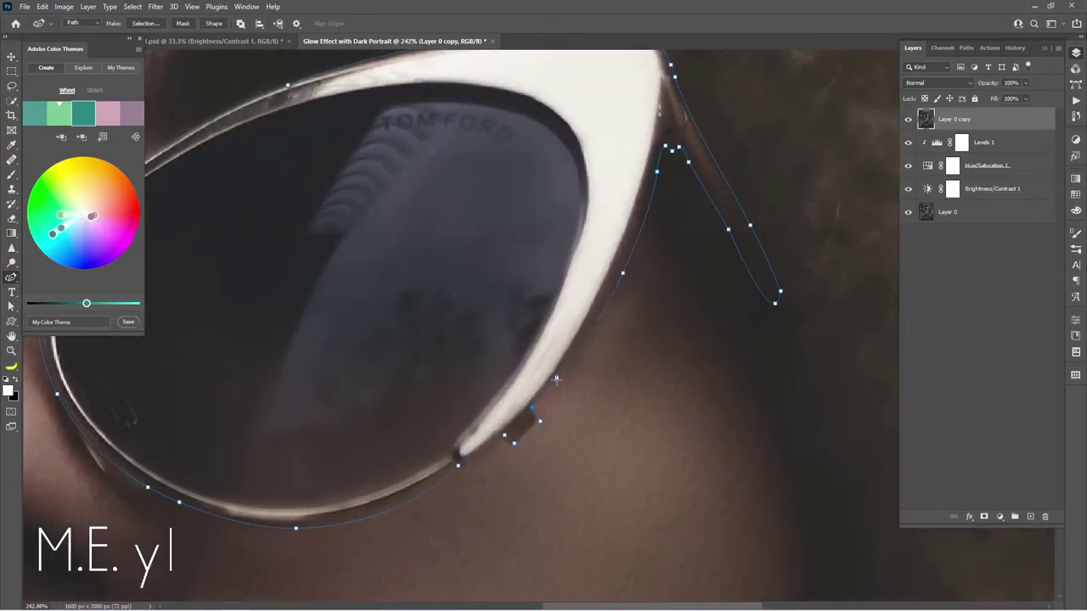
{"action": "scroll", "coordinate": [564, 374], "scroll_direction": "down", "scroll_amount": 1}
{"action": "scroll", "coordinate": [567, 376], "scroll_direction": "down", "scroll_amount": 2}
{"action": "scroll", "coordinate": [666, 335], "scroll_direction": "up", "scroll_amount": 1}
{"action": "scroll", "coordinate": [636, 221], "scroll_direction": "up", "scroll_amount": 1}
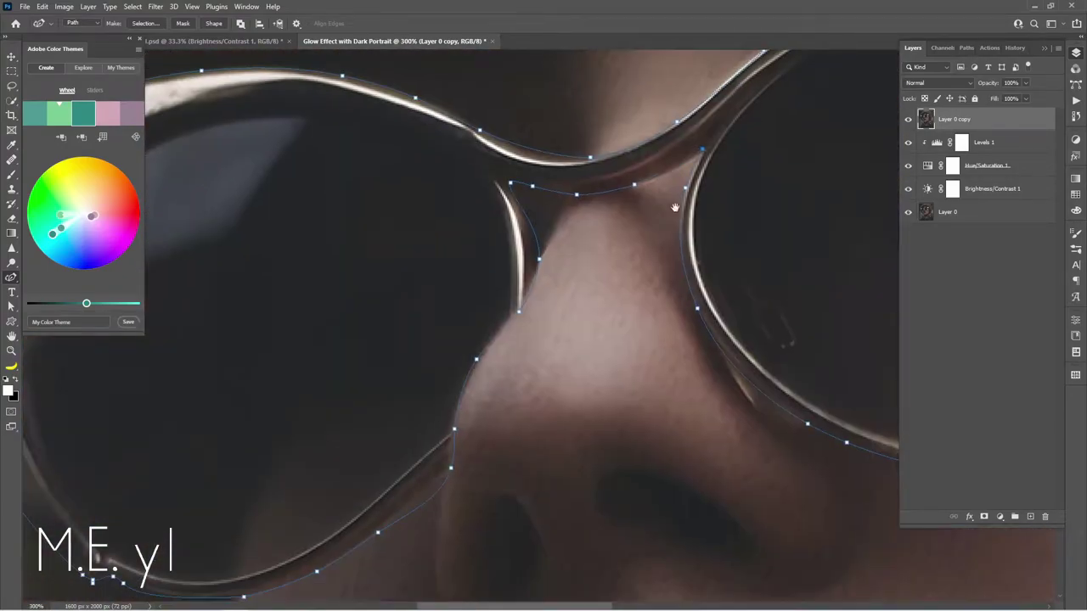
{"action": "scroll", "coordinate": [628, 190], "scroll_direction": "up", "scroll_amount": 1}
{"action": "scroll", "coordinate": [628, 191], "scroll_direction": "down", "scroll_amount": 2}
{"action": "scroll", "coordinate": [546, 197], "scroll_direction": "left", "scroll_amount": 3}
{"action": "scroll", "coordinate": [545, 198], "scroll_direction": "down", "scroll_amount": 2}
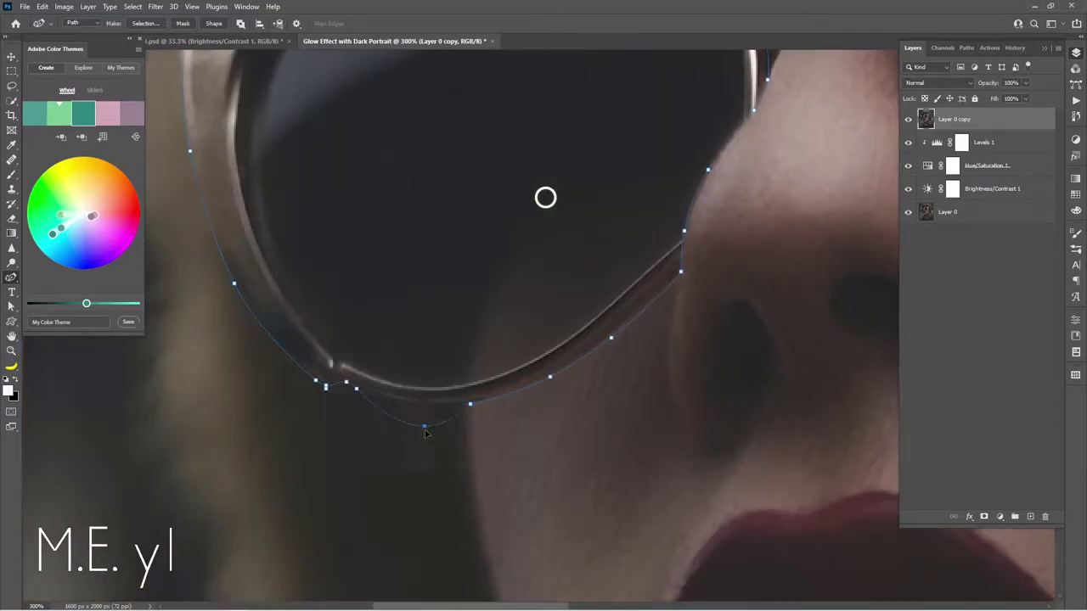
{"action": "scroll", "coordinate": [545, 198], "scroll_direction": "up", "scroll_amount": 3}
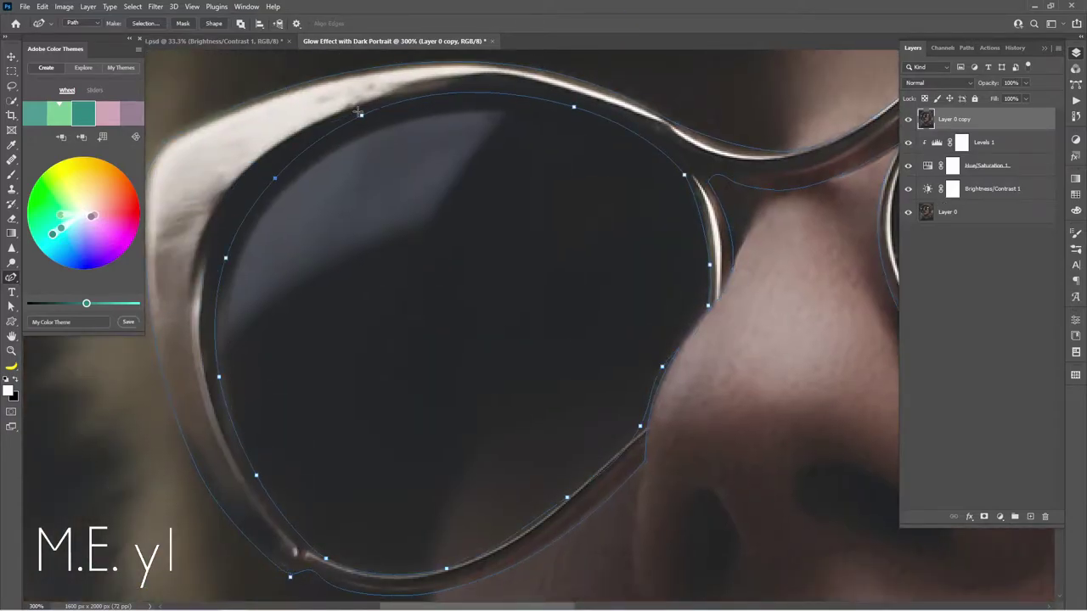
{"action": "scroll", "coordinate": [702, 279], "scroll_direction": "down", "scroll_amount": 2}
{"action": "scroll", "coordinate": [685, 291], "scroll_direction": "down", "scroll_amount": 2}
{"action": "scroll", "coordinate": [526, 446], "scroll_direction": "left", "scroll_amount": 2}
{"action": "scroll", "coordinate": [526, 446], "scroll_direction": "right", "scroll_amount": 10}
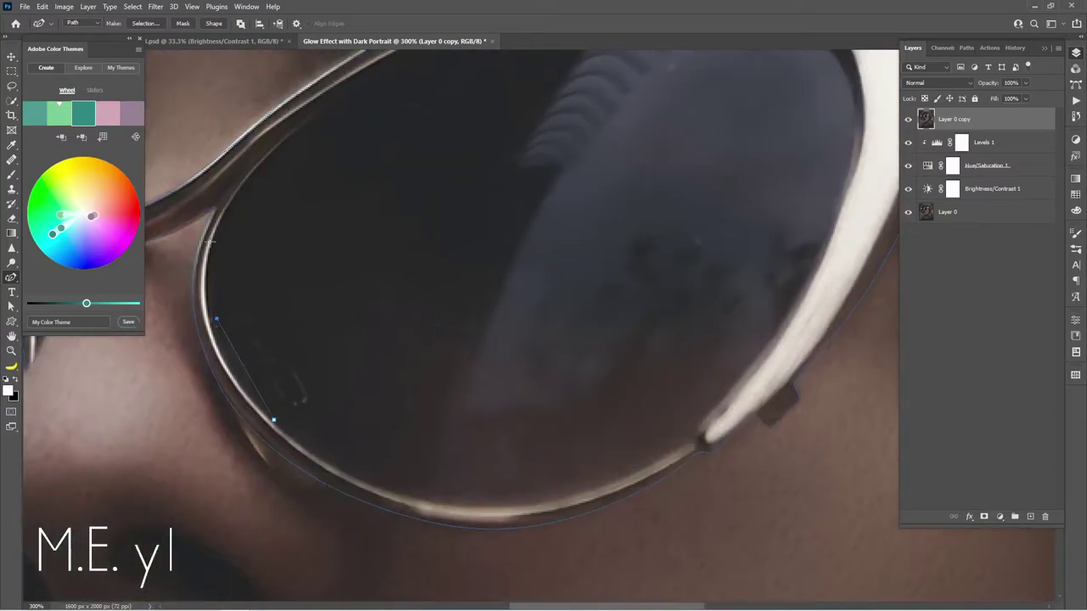
{"action": "scroll", "coordinate": [594, 339], "scroll_direction": "down", "scroll_amount": 2}
{"action": "scroll", "coordinate": [679, 255], "scroll_direction": "up", "scroll_amount": 1}
{"action": "scroll", "coordinate": [749, 174], "scroll_direction": "up", "scroll_amount": 2}
{"action": "scroll", "coordinate": [750, 175], "scroll_direction": "down", "scroll_amount": 3}
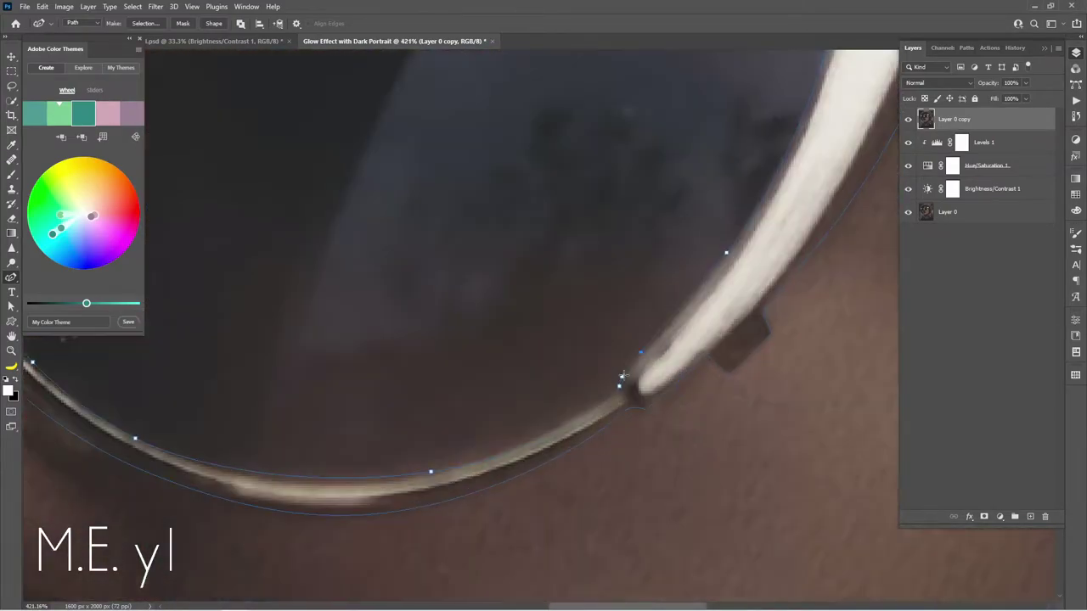
{"action": "key", "text": "ctrl+0"}
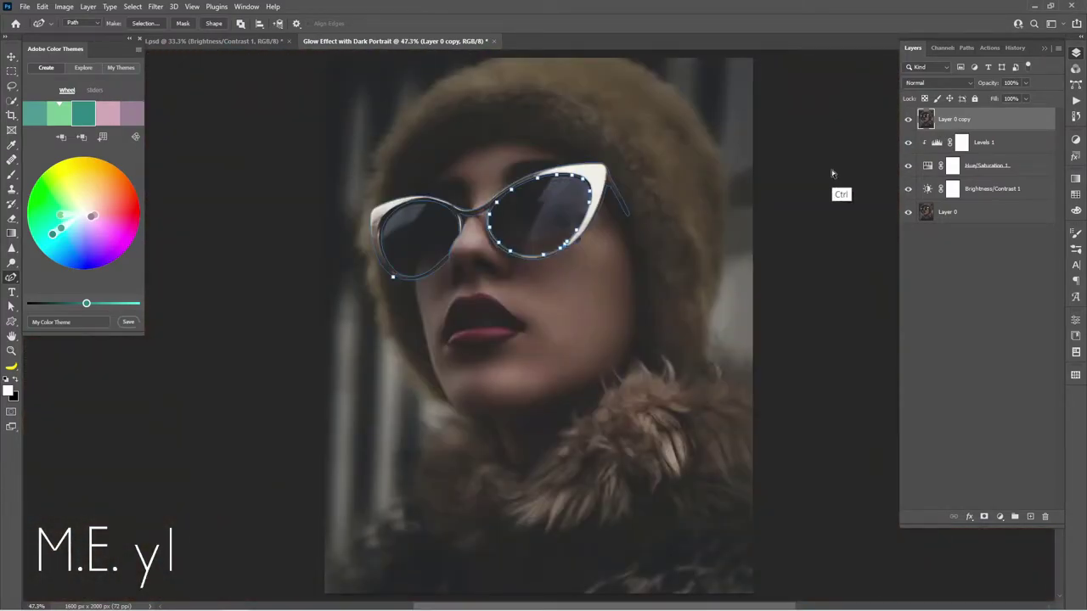
{"action": "left_click", "coordinate": [831, 173], "text": "ctrl"}
{"action": "left_click", "coordinate": [12, 307]}
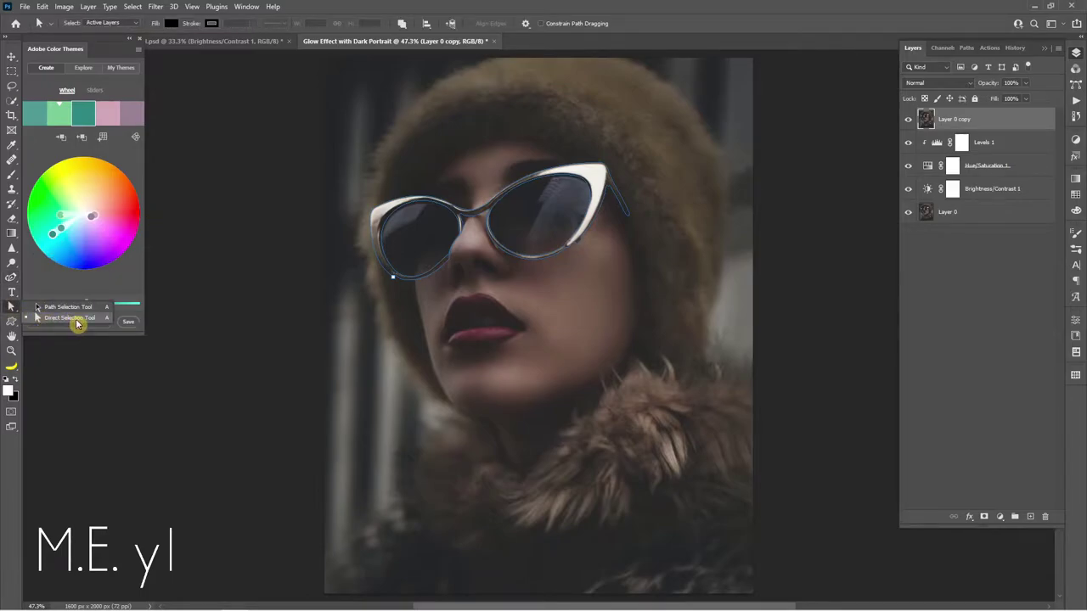
{"action": "left_click", "coordinate": [76, 324]}
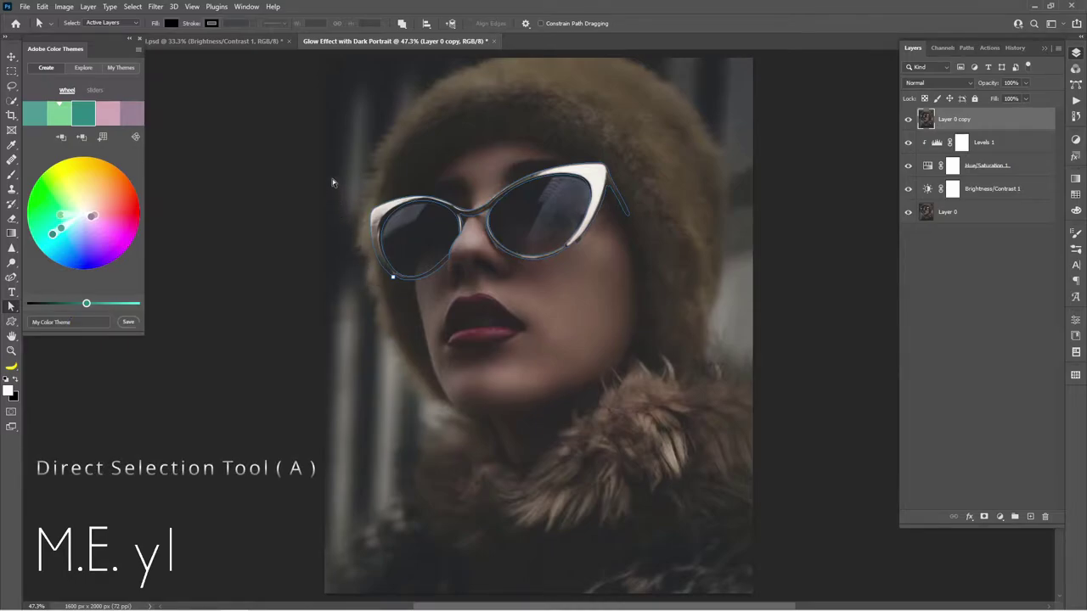
{"action": "left_click_drag", "start_coordinate": [333, 182], "coordinate": [661, 276]}
{"action": "left_click_drag", "start_coordinate": [308, 158], "coordinate": [665, 308]}
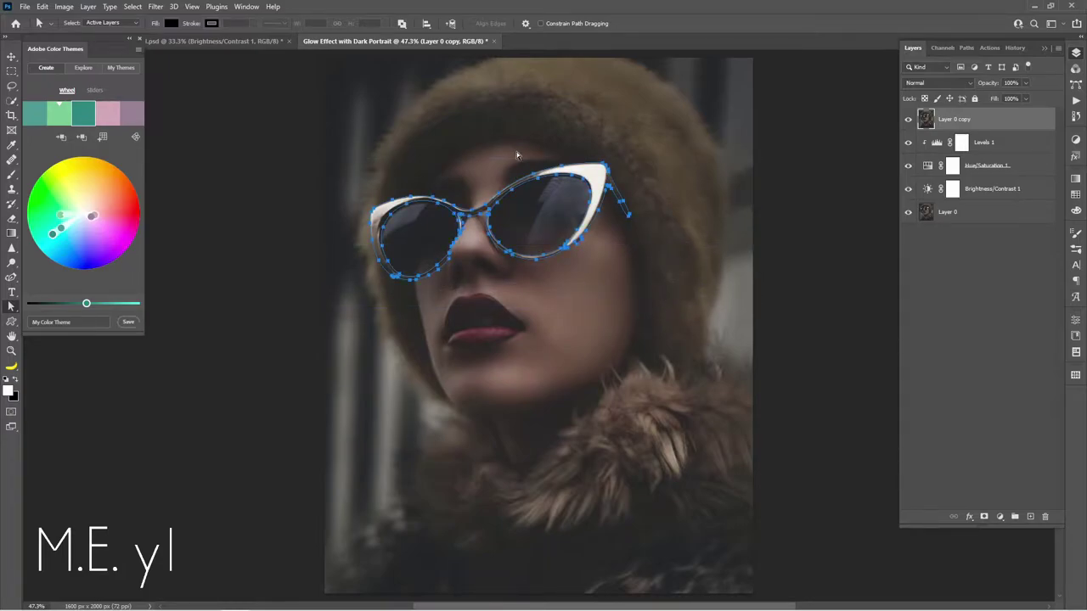
{"action": "left_click", "coordinate": [370, 145]}
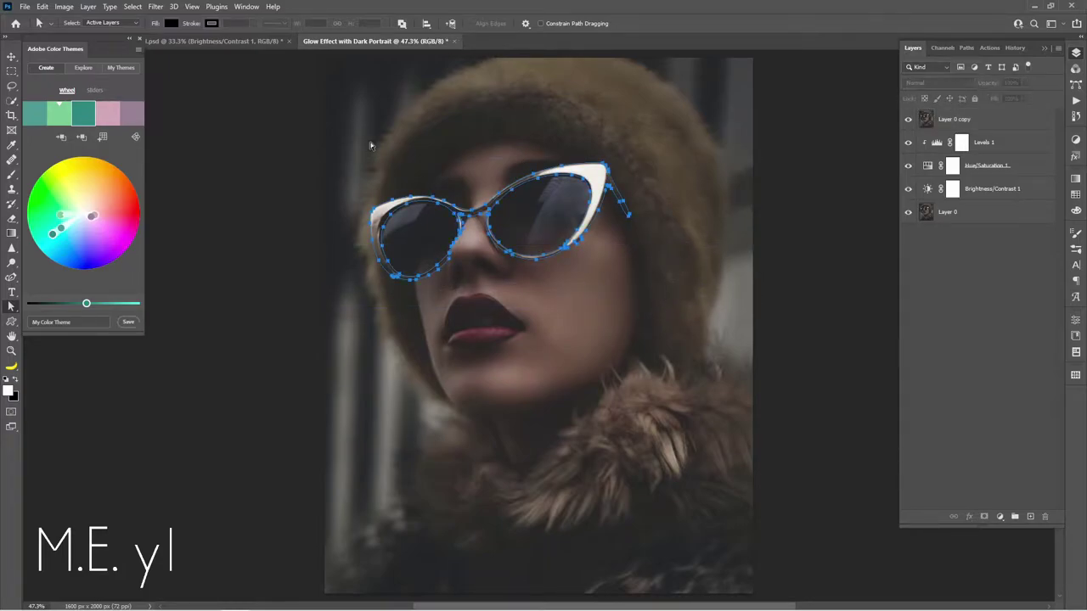
Save the Work Path in the Paths panel as Path 1.
{"action": "left_click", "coordinate": [964, 48]}
{"action": "double_click", "coordinate": [933, 72]}
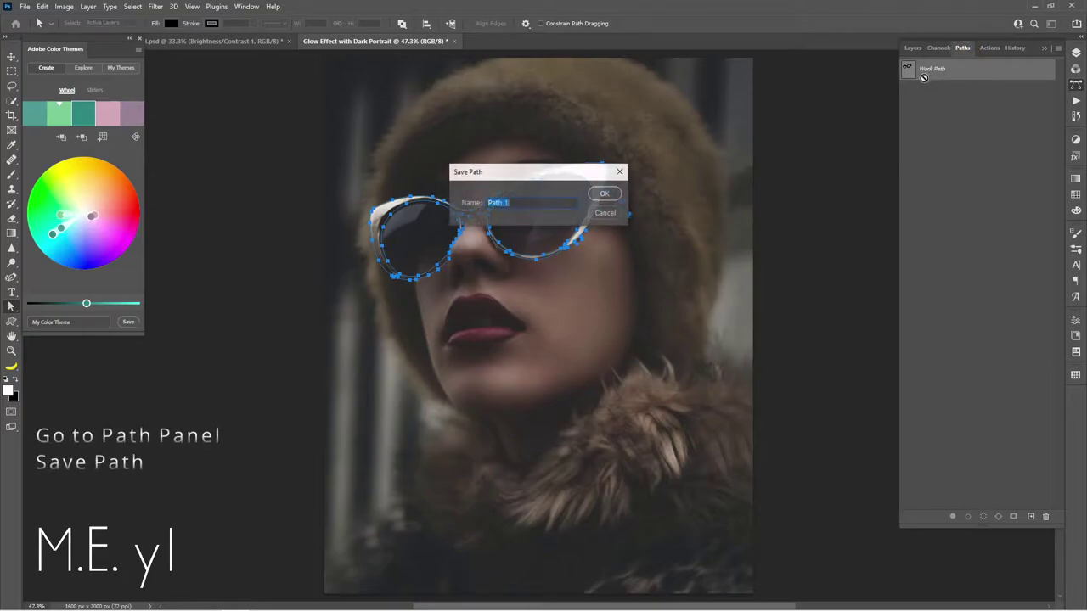
{"action": "left_click", "coordinate": [605, 194]}
{"action": "left_click", "coordinate": [910, 48]}
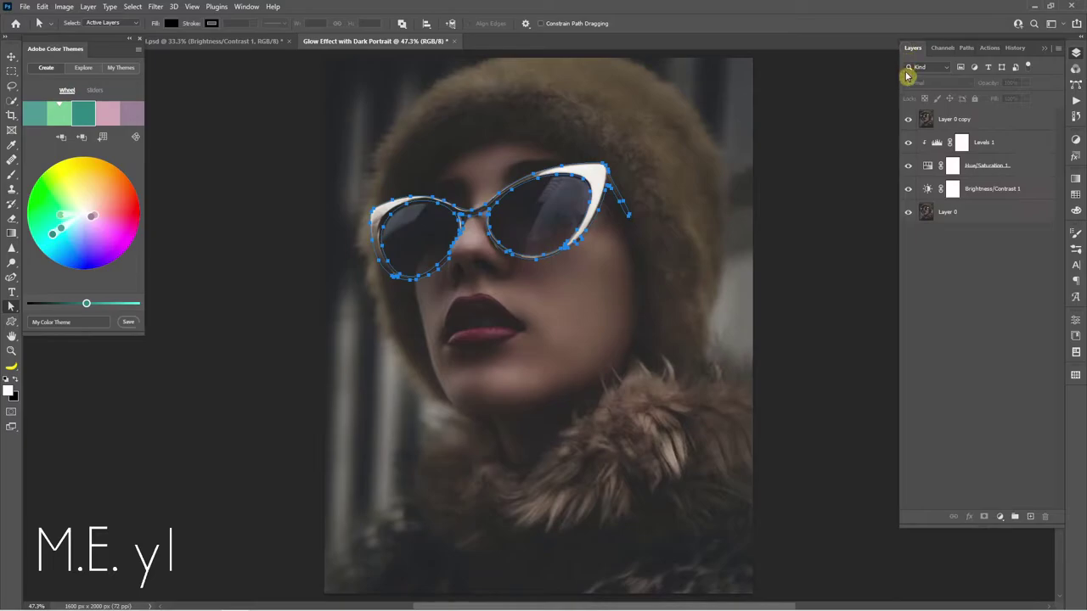
Convert the glasses path into a selection with Make Selection, then deselect.
{"action": "right_click", "coordinate": [593, 177]}
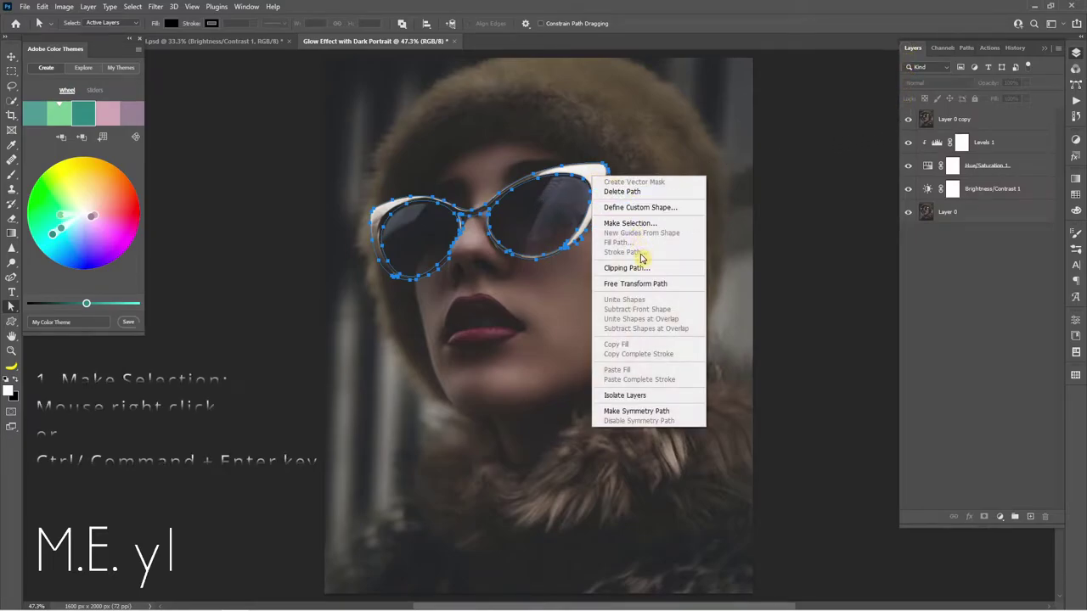
{"action": "left_click", "coordinate": [641, 224]}
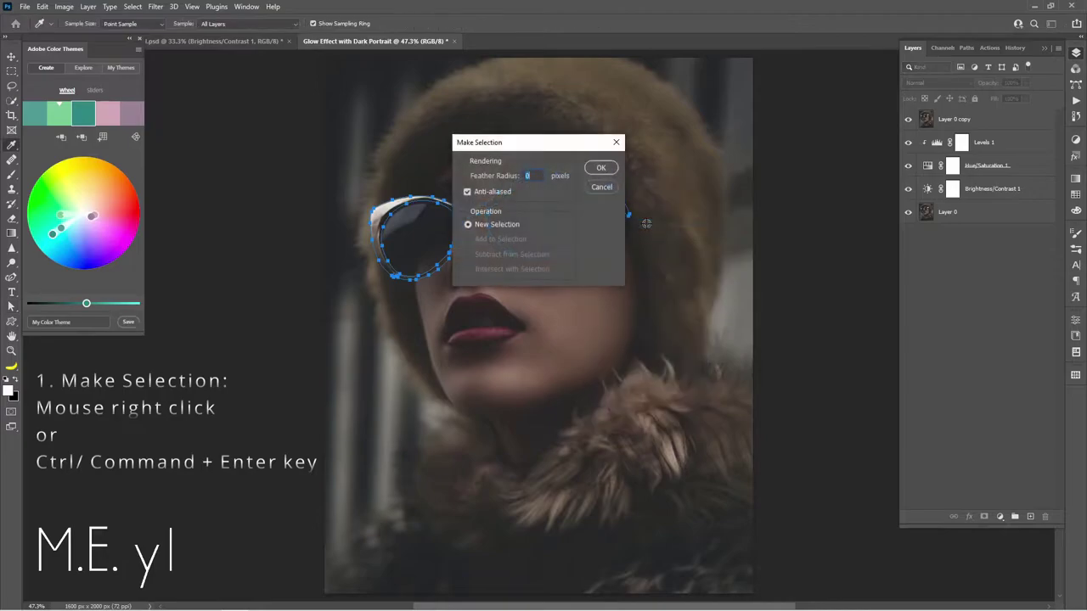
{"action": "left_click", "coordinate": [601, 167]}
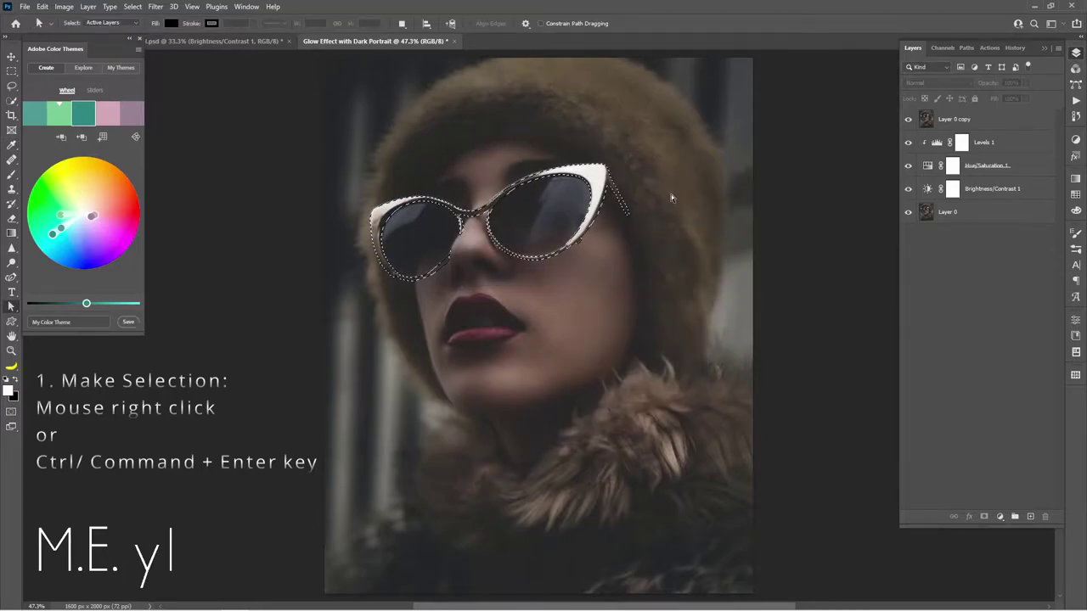
{"action": "key", "text": "ctrl+d"}
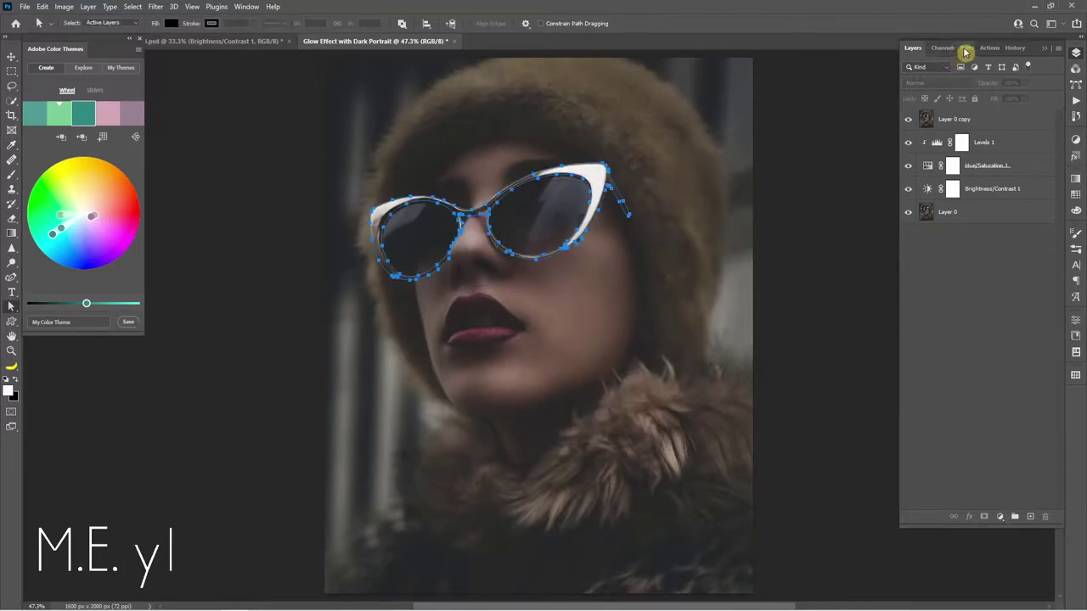
Reload Path 1 as a selection around the frames via Ctrl-click and Load Path as Selection.
{"action": "left_click", "coordinate": [966, 50]}
{"action": "key", "text": "ctrl"}
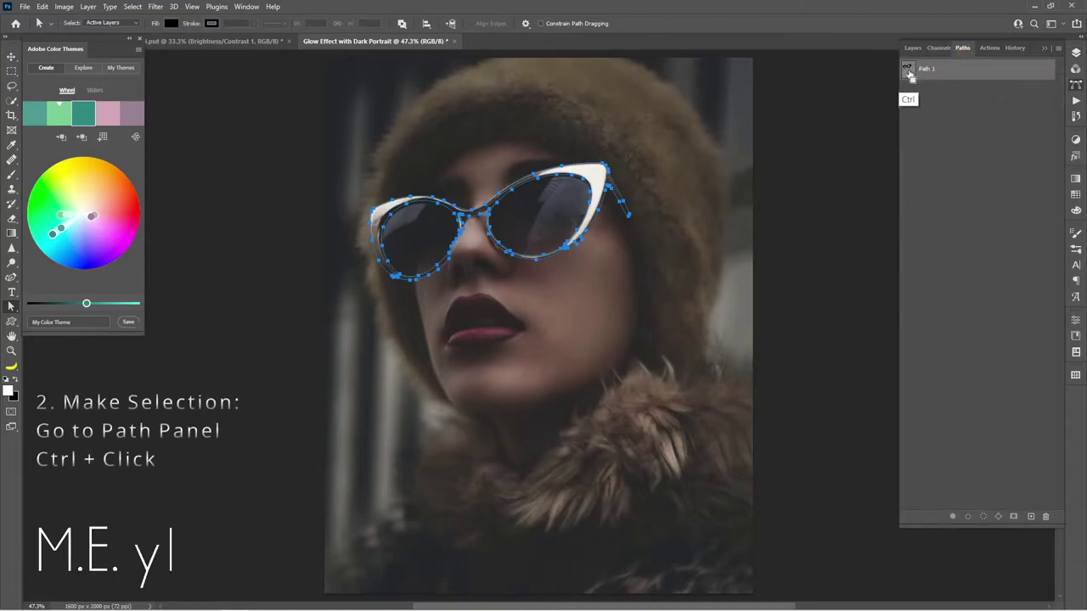
{"action": "left_click", "coordinate": [909, 74], "text": "ctrl"}
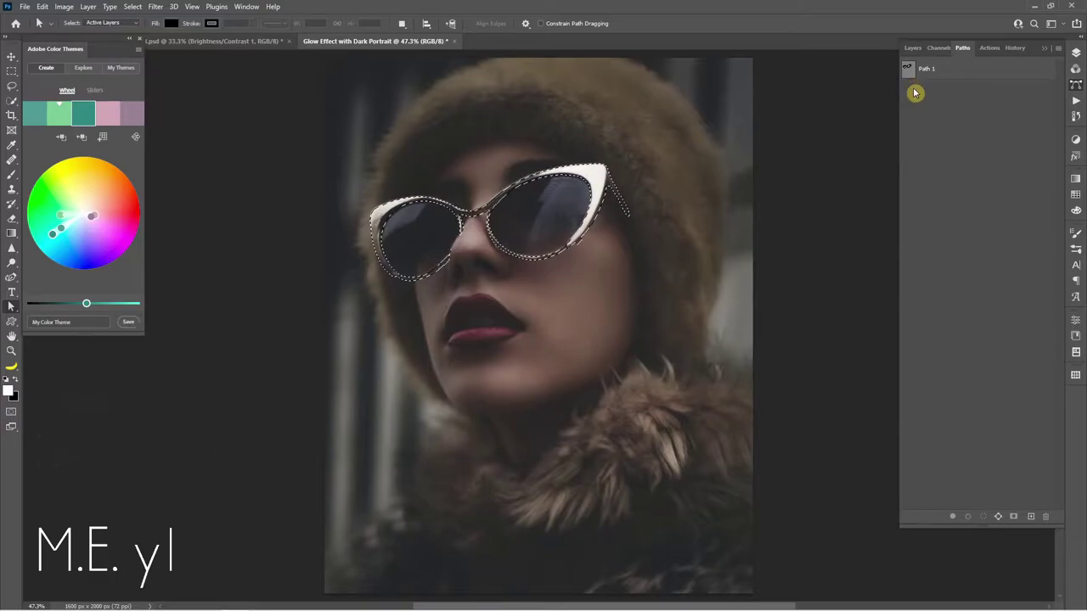
{"action": "key", "text": "ctrl"}
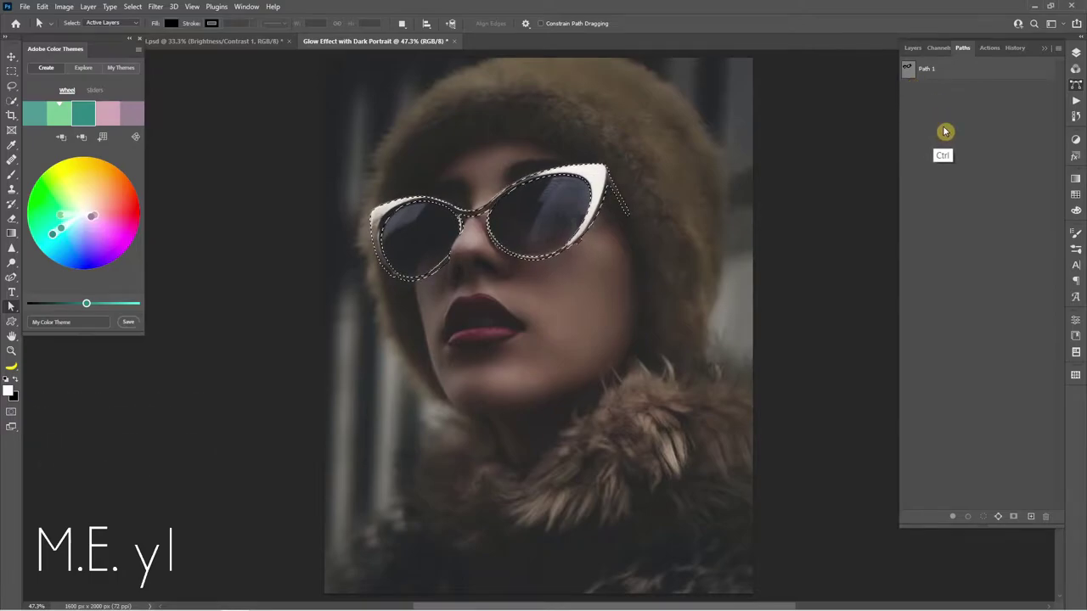
{"action": "key", "text": "ctrl+z"}
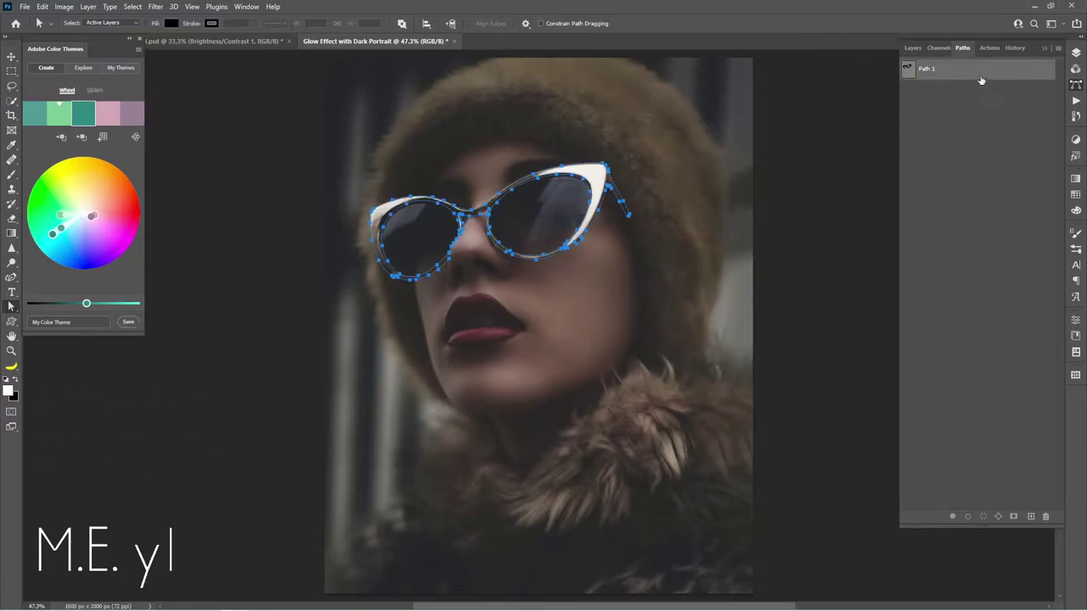
{"action": "left_click", "coordinate": [984, 516]}
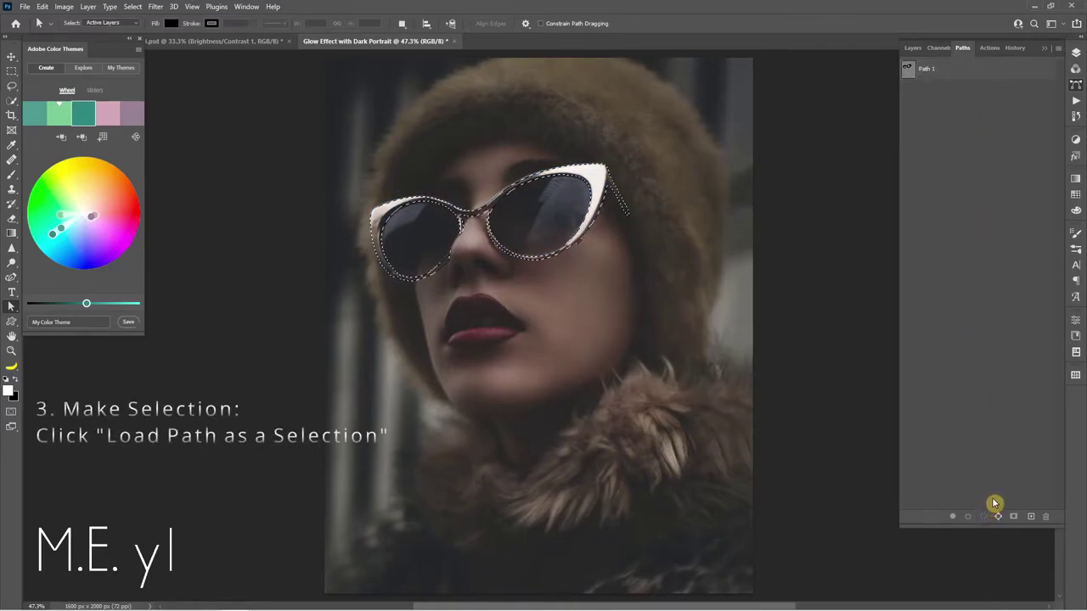
Mask Layer 0 copy to the glasses selection and invert its image to white frames.
{"action": "left_click", "coordinate": [912, 48]}
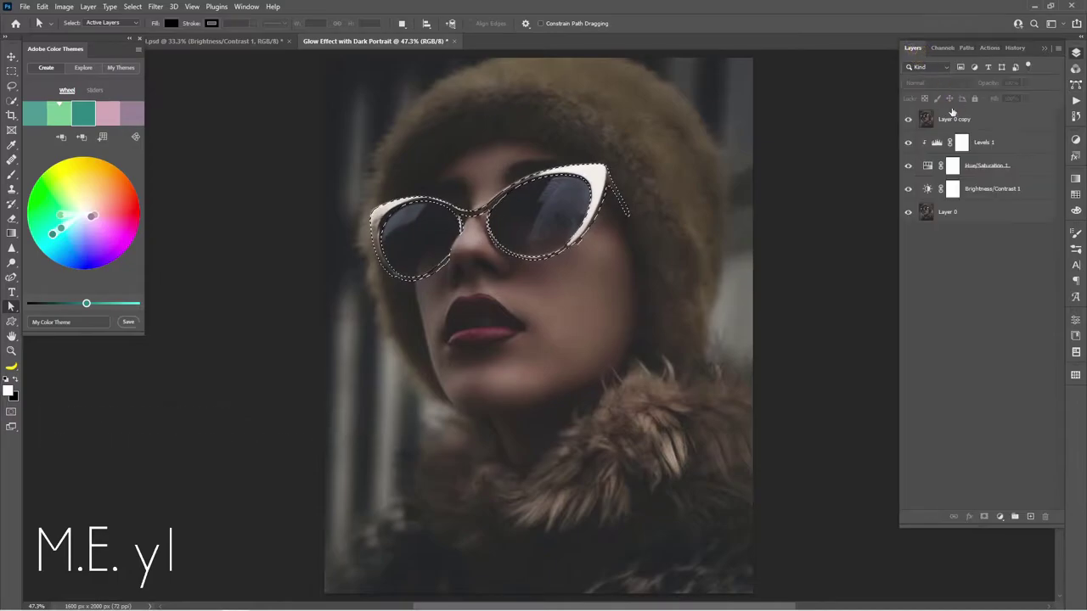
{"action": "left_click", "coordinate": [953, 118]}
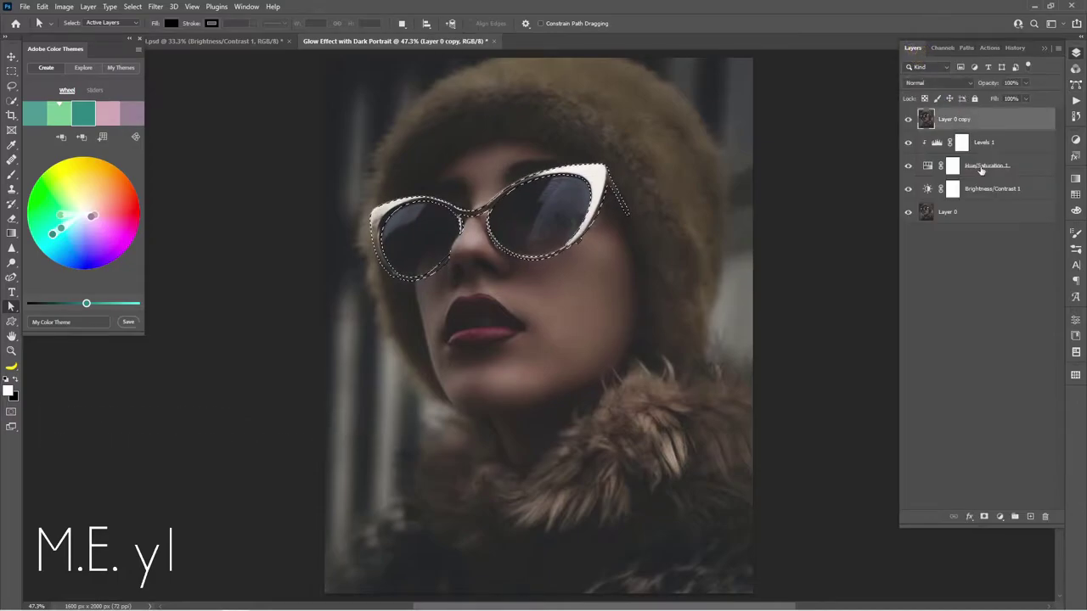
{"action": "left_click", "coordinate": [985, 518]}
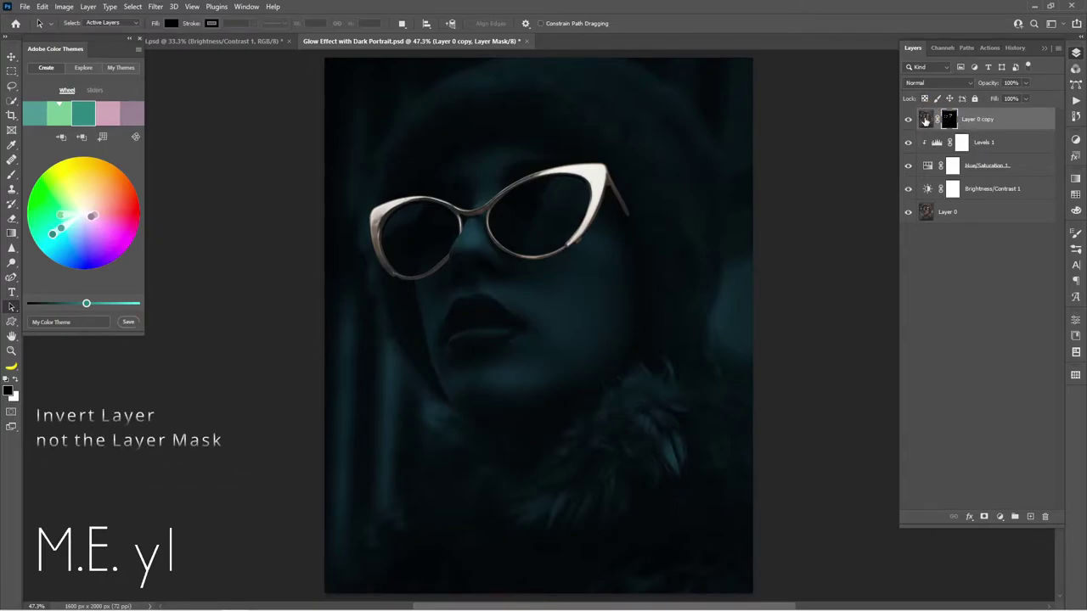
{"action": "left_click", "coordinate": [925, 120]}
{"action": "left_click", "coordinate": [927, 109]}
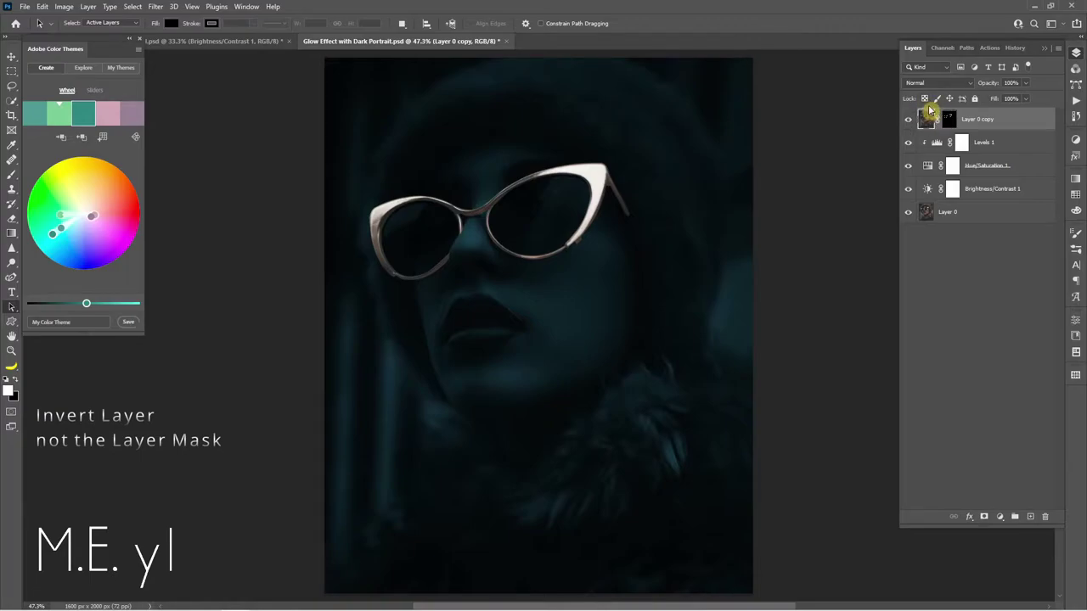
{"action": "left_click", "coordinate": [929, 111]}
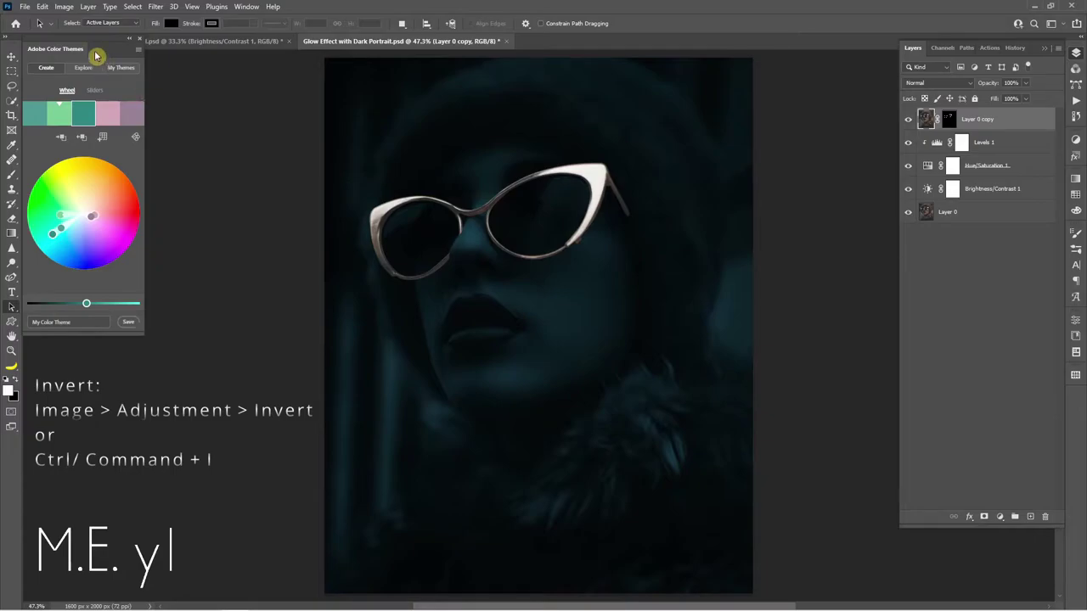
{"action": "left_click", "coordinate": [87, 7]}
{"action": "mouse_move", "coordinate": [82, 35]}
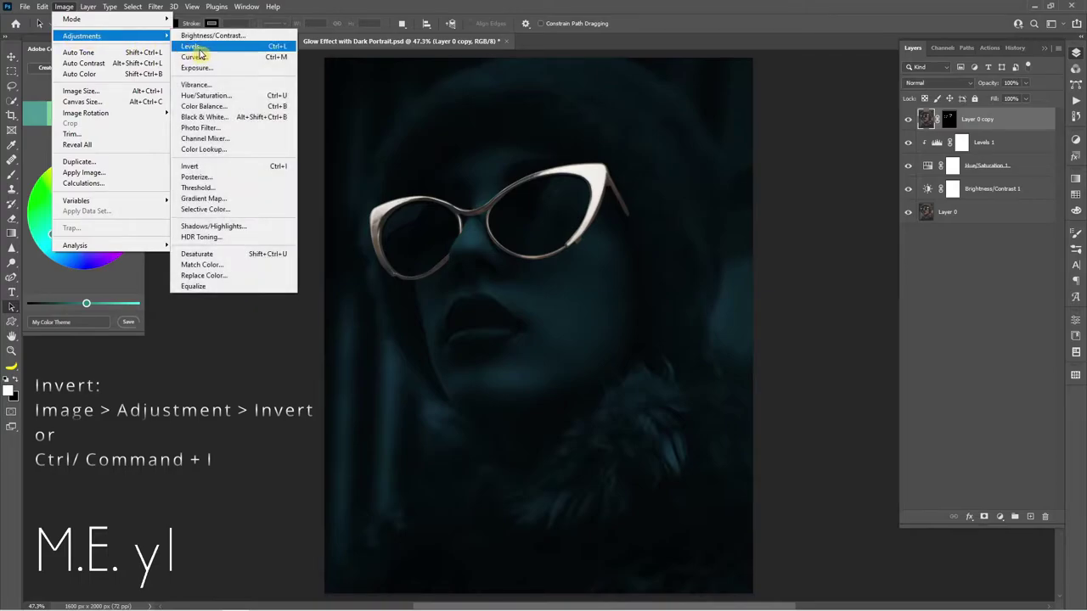
{"action": "left_click", "coordinate": [231, 169]}
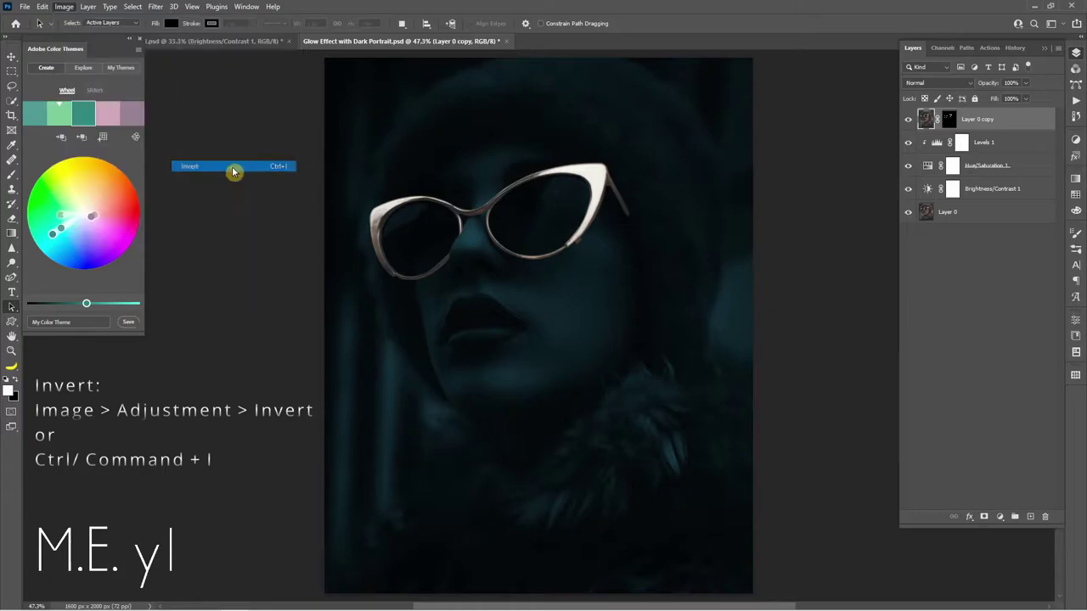
Convert Layer 0 copy to a smart object and rename it 'Glasses'.
{"action": "right_click", "coordinate": [985, 120]}
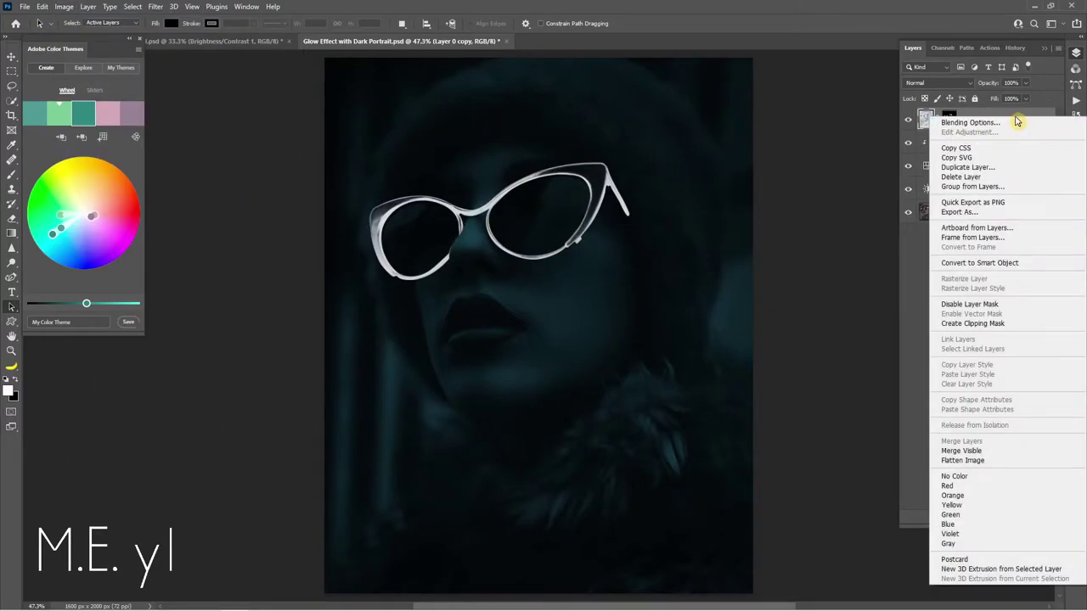
{"action": "left_click", "coordinate": [998, 263]}
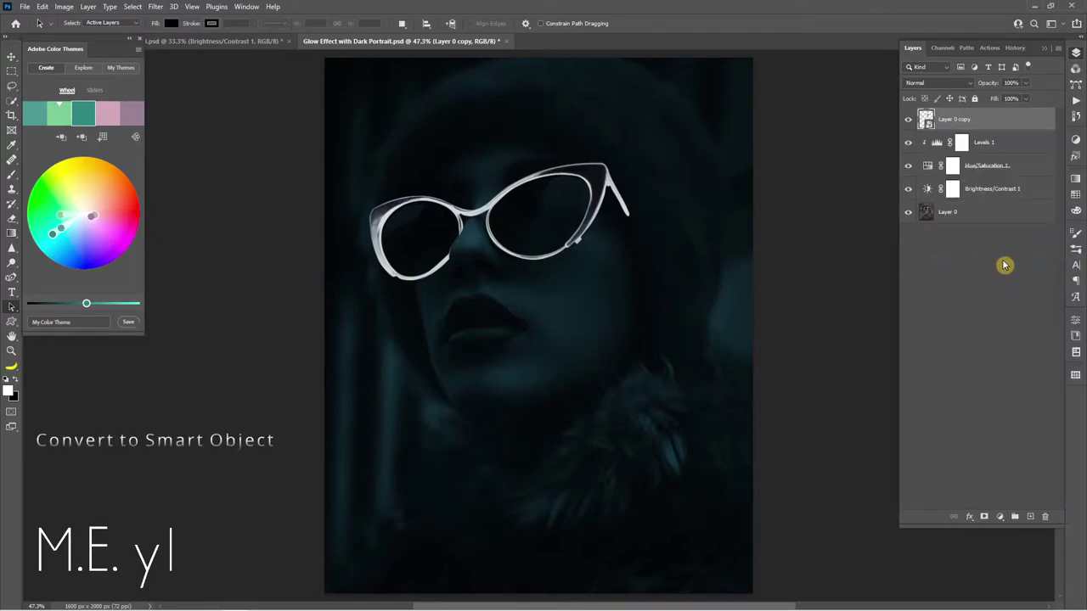
{"action": "double_click", "coordinate": [948, 124]}
{"action": "type", "text": "Glasses"}
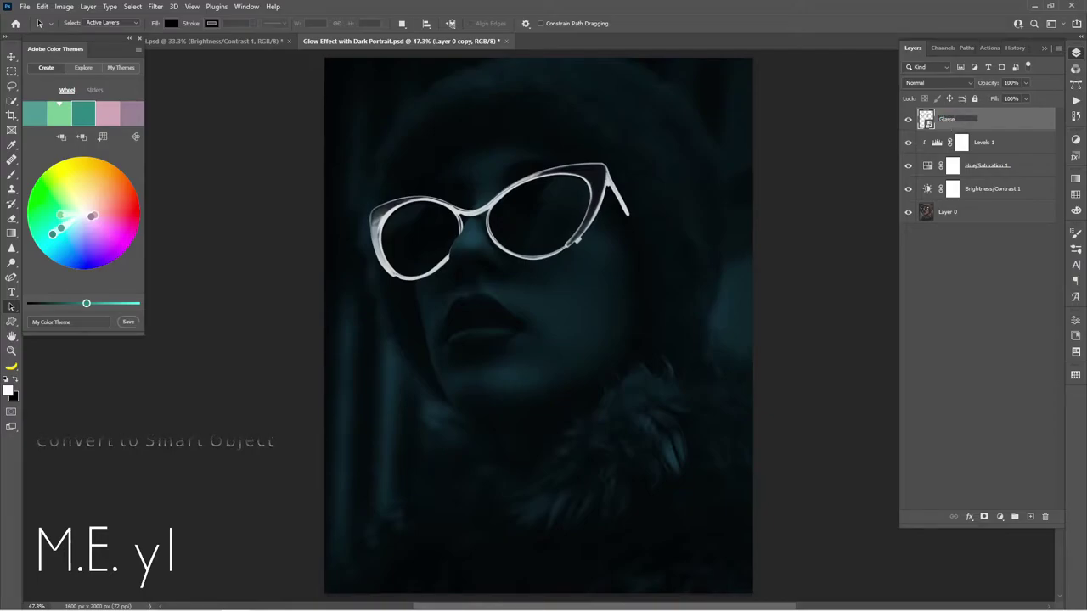
{"action": "key", "text": "Return"}
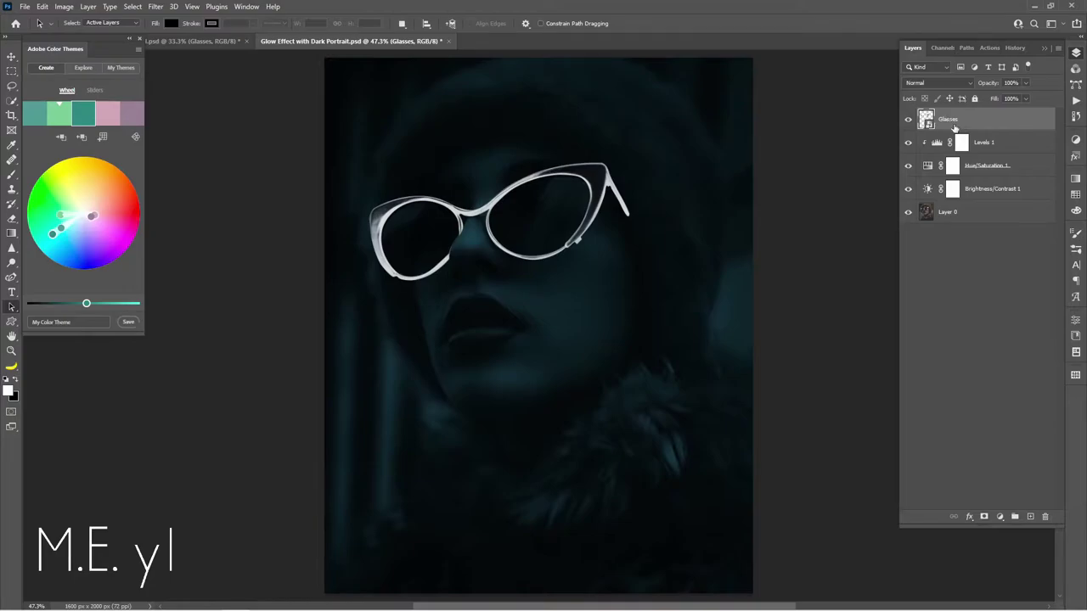
{"action": "left_click", "coordinate": [1002, 518]}
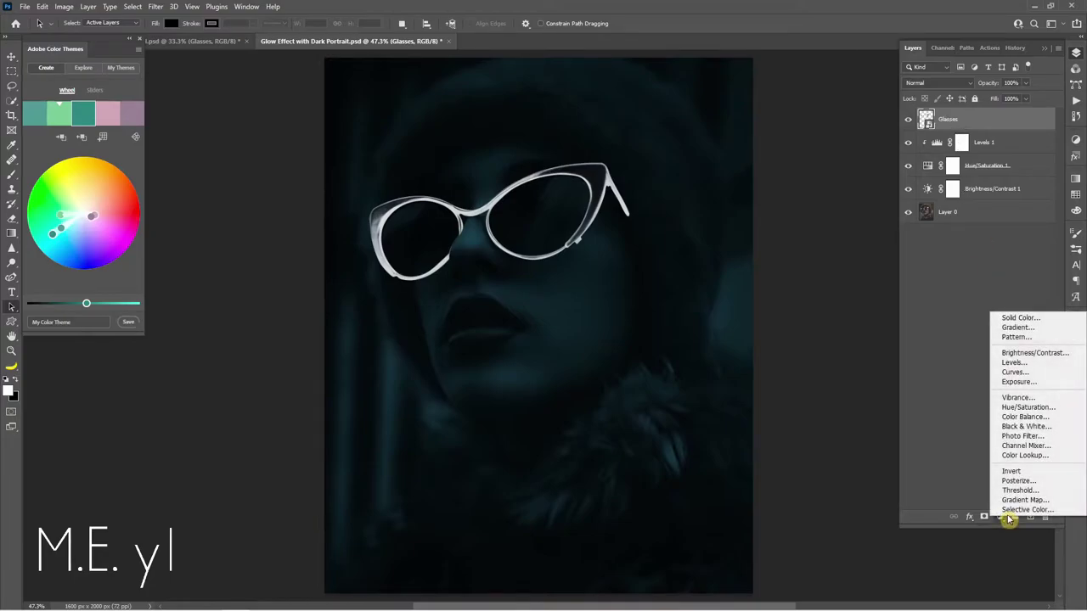
Add a colorized Hue/Saturation layer tinting the Glasses cyan at hue 182, saturation 45.
{"action": "left_click", "coordinate": [1034, 407]}
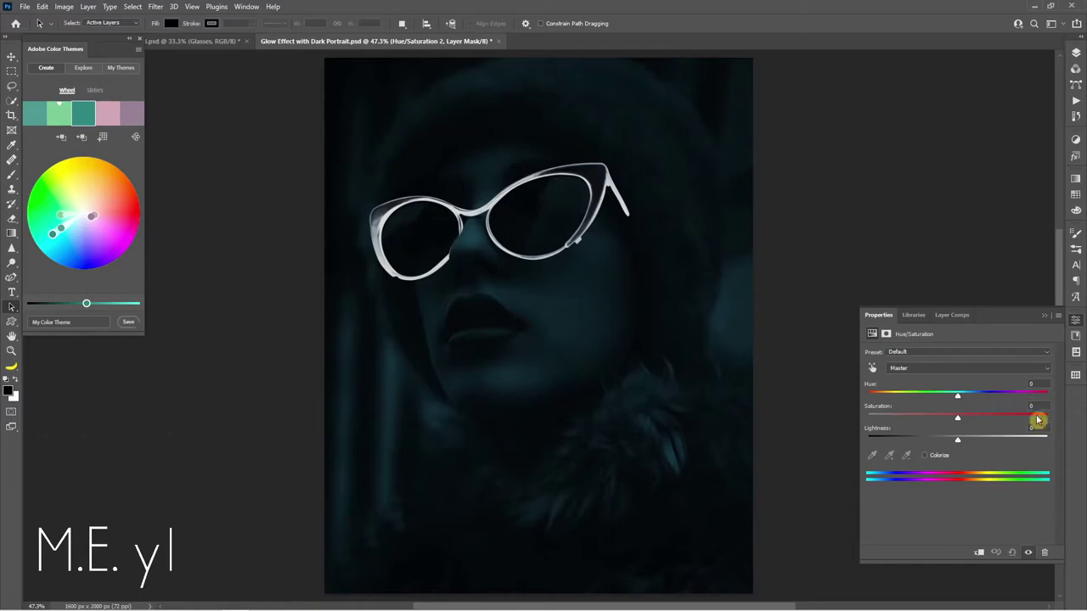
{"action": "left_click", "coordinate": [924, 455]}
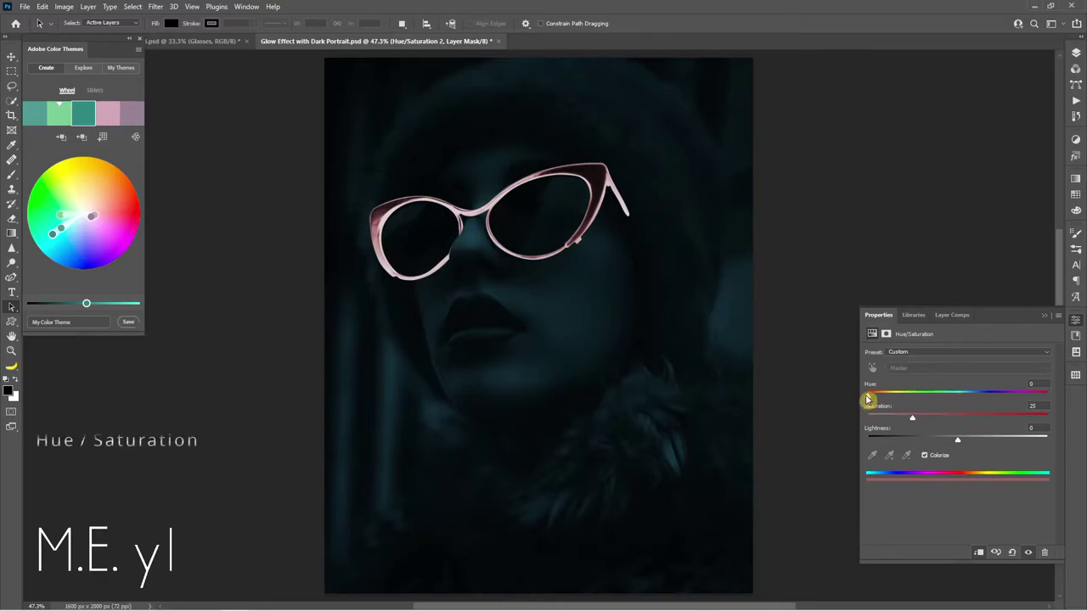
{"action": "mouse_move", "coordinate": [868, 396]}
{"action": "left_mouse_down"}
{"action": "mouse_move", "coordinate": [1050, 392]}
{"action": "mouse_move", "coordinate": [920, 400]}
{"action": "mouse_move", "coordinate": [986, 401]}
{"action": "mouse_move", "coordinate": [949, 419]}
{"action": "left_mouse_up"}
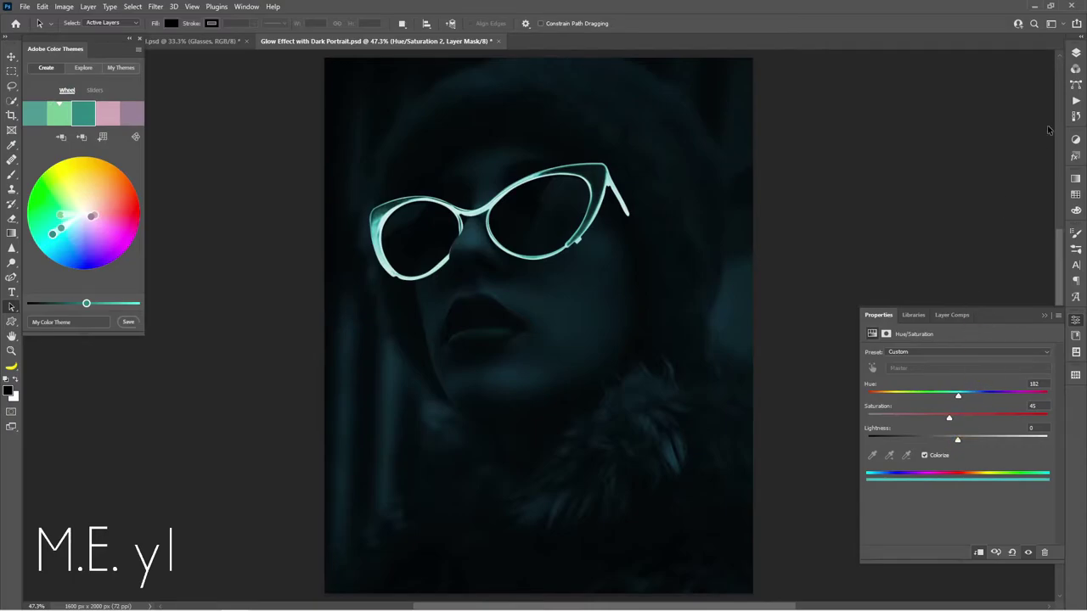
{"action": "left_click", "coordinate": [1076, 52]}
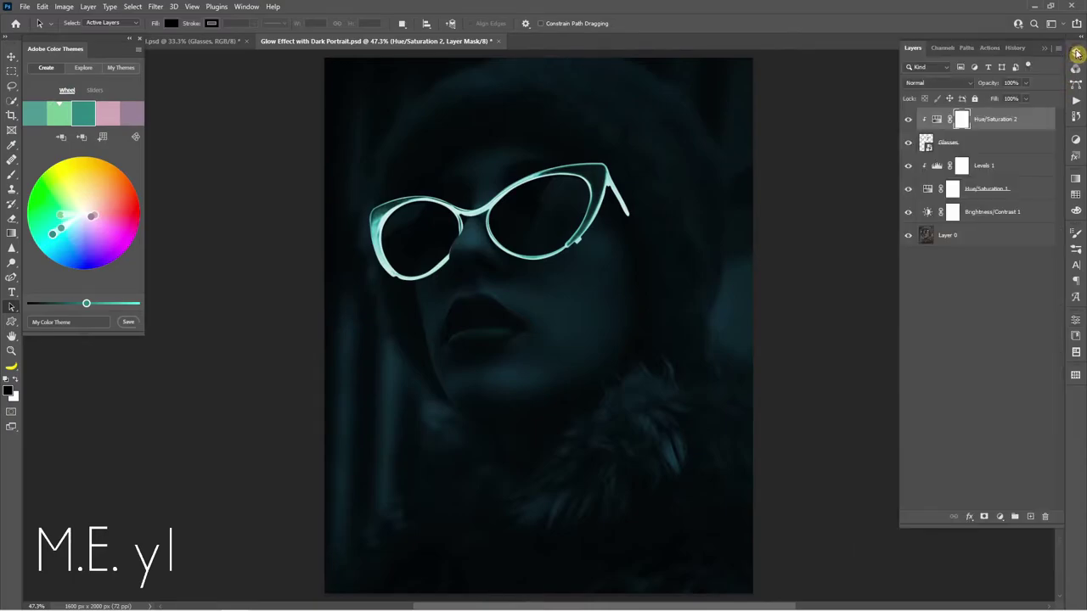
Duplicate the Glasses and tint layers and give Glasses copy a 16.6-pixel Gaussian Blur.
{"action": "left_click", "coordinate": [987, 142], "text": "shift"}
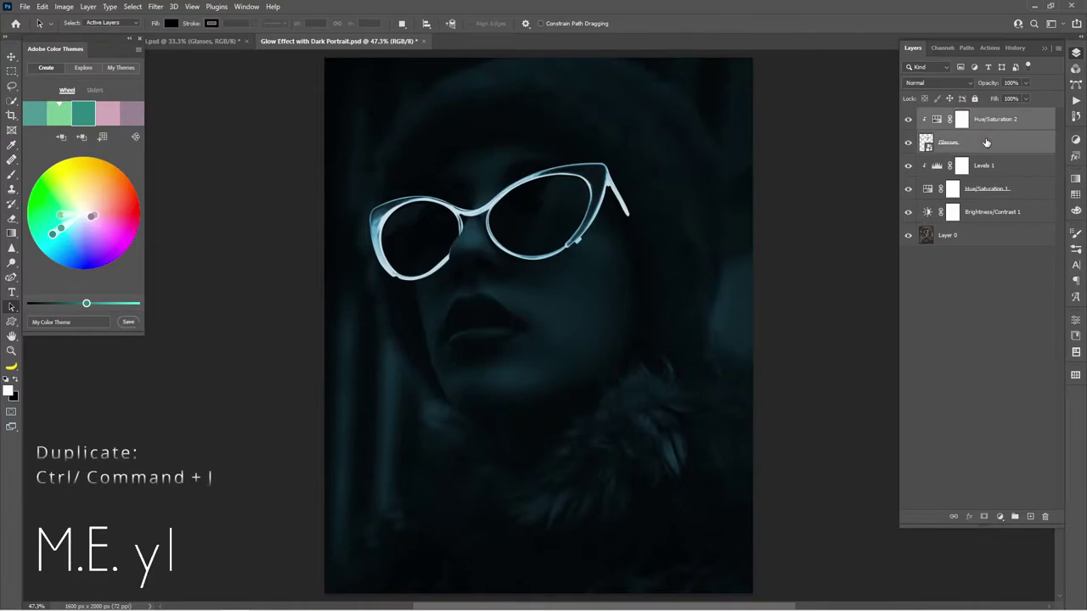
{"action": "key", "text": "ctrl+j"}
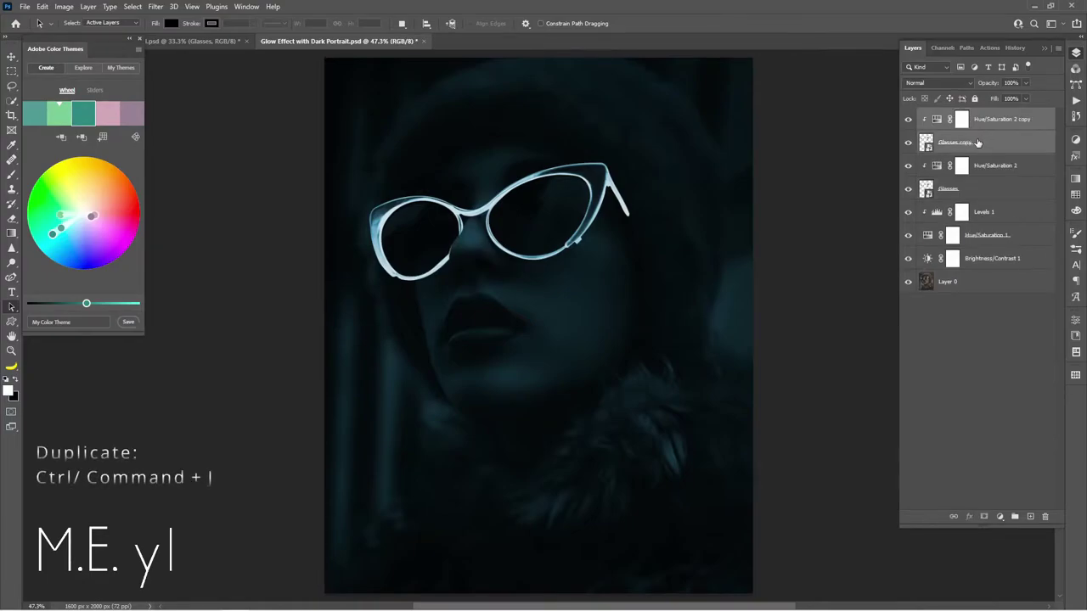
{"action": "left_click", "coordinate": [977, 142]}
{"action": "left_click", "coordinate": [161, 7]}
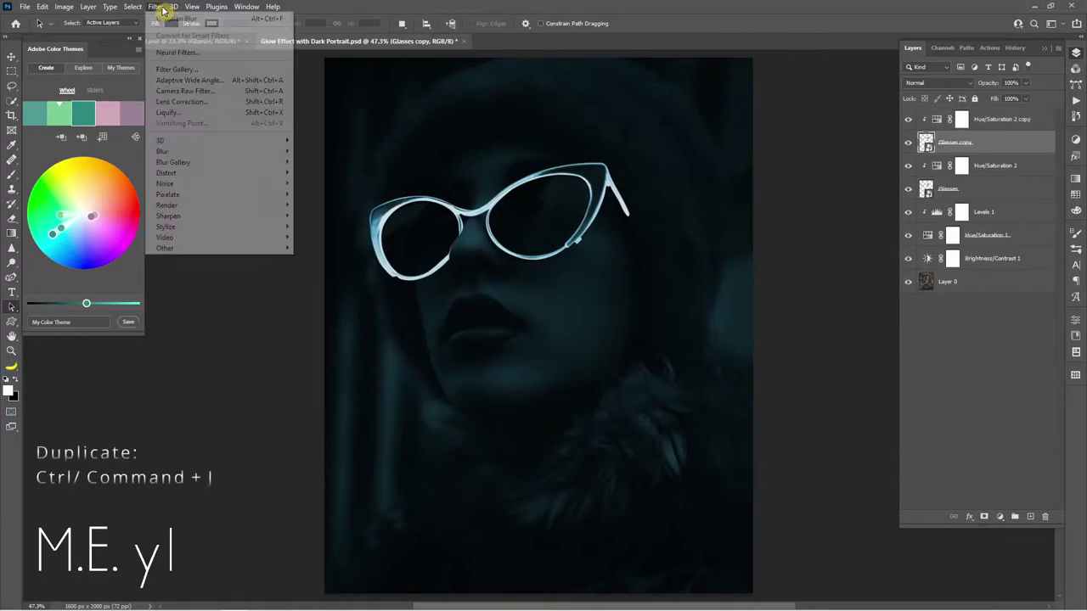
{"action": "mouse_move", "coordinate": [162, 151]}
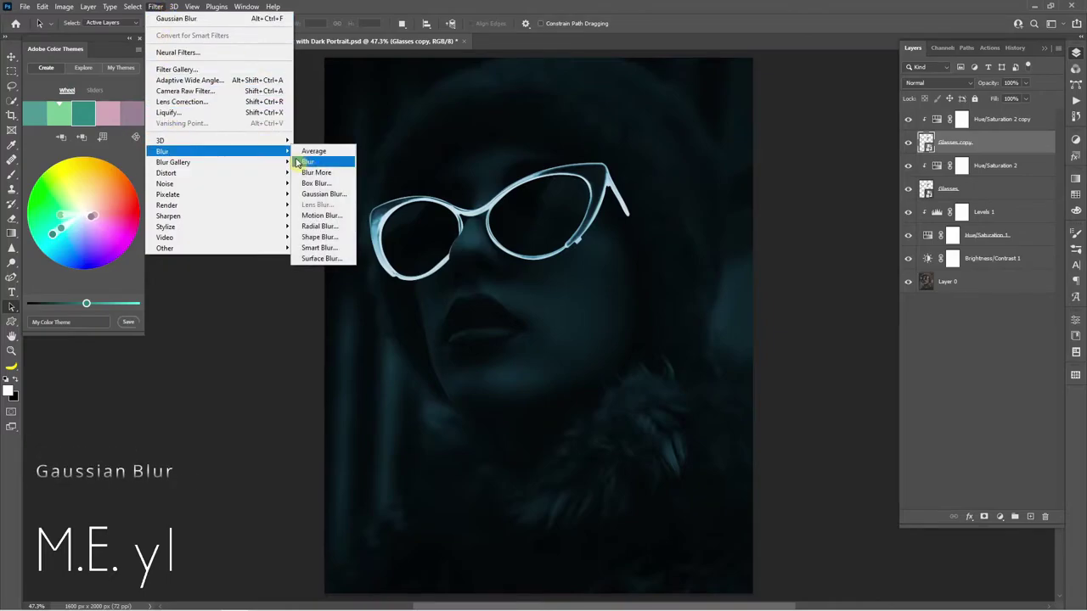
{"action": "left_click", "coordinate": [321, 195]}
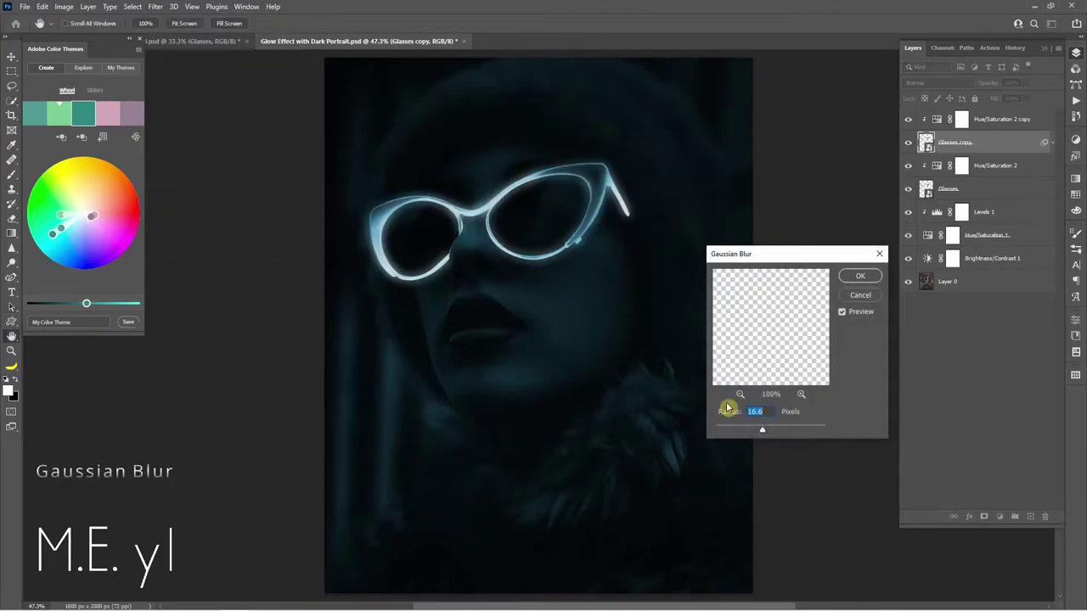
{"action": "left_click_drag", "start_coordinate": [761, 429], "coordinate": [763, 434]}
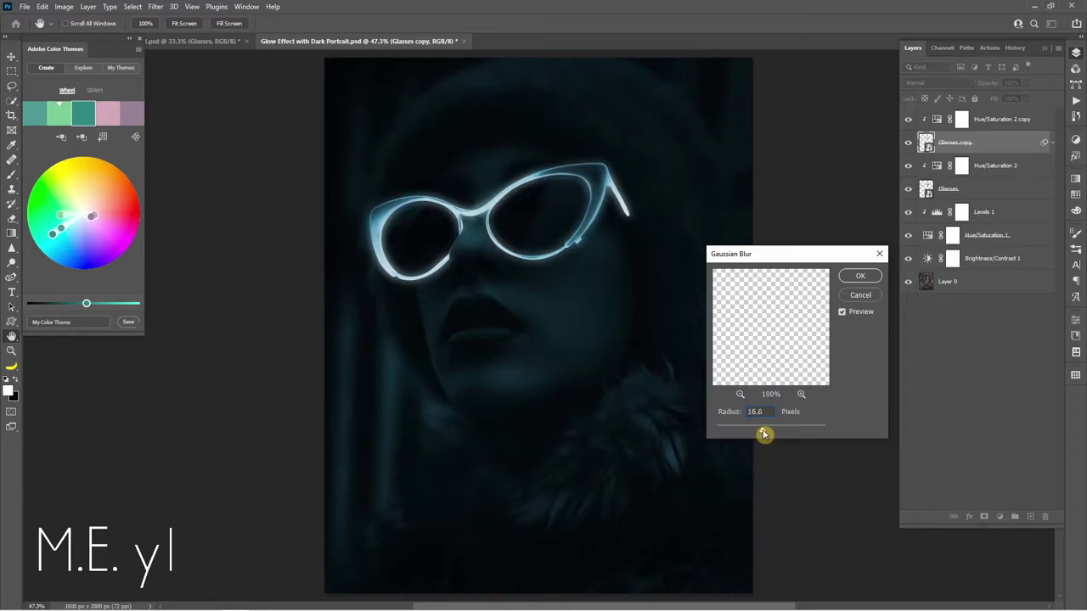
{"action": "left_click", "coordinate": [858, 276]}
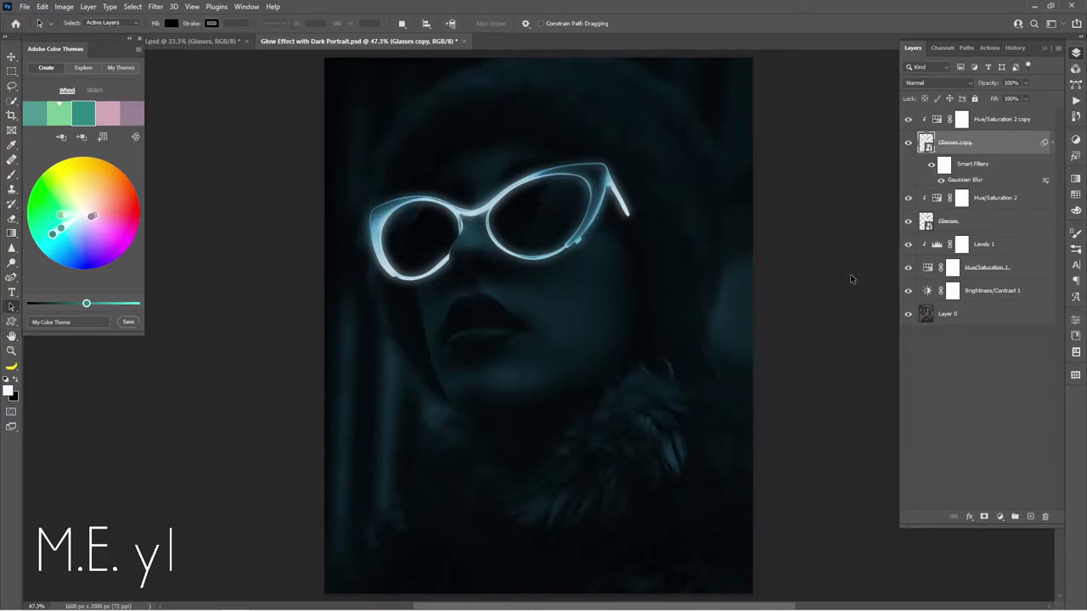
Blend Glasses copy in Screen mode and toggle its blur filter to compare the glow.
{"action": "left_click", "coordinate": [922, 84]}
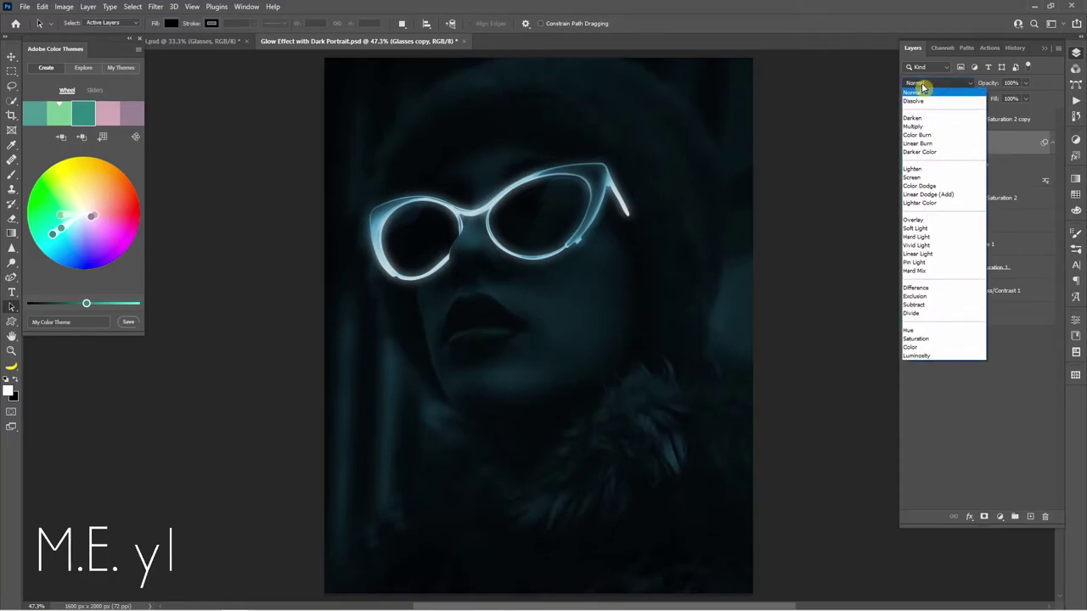
{"action": "left_click", "coordinate": [937, 181]}
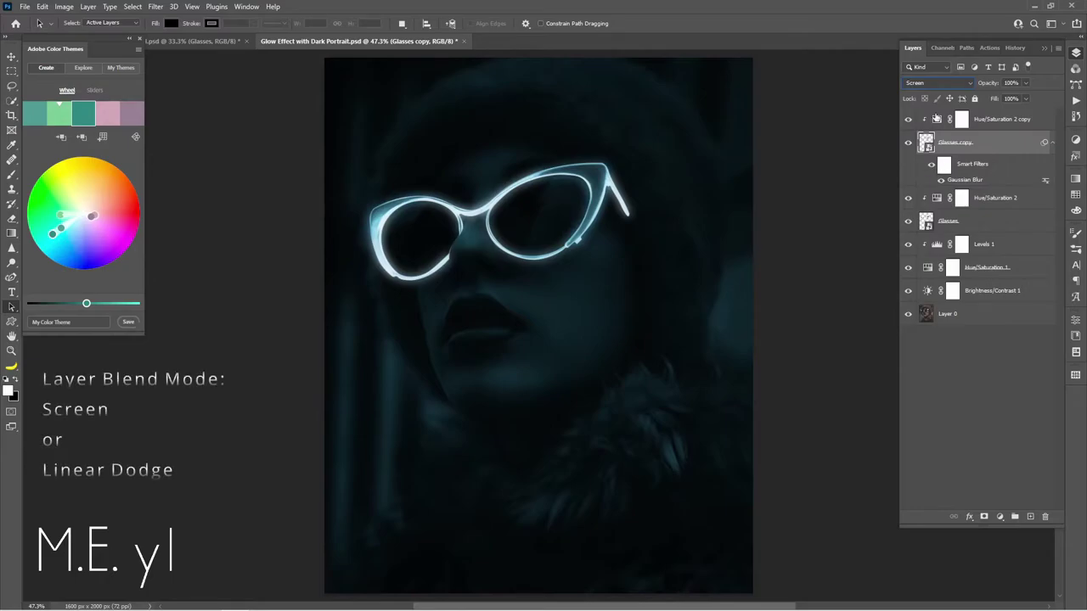
{"action": "left_click", "coordinate": [931, 164]}
{"action": "left_click", "coordinate": [931, 164]}
{"action": "left_click", "coordinate": [930, 164]}
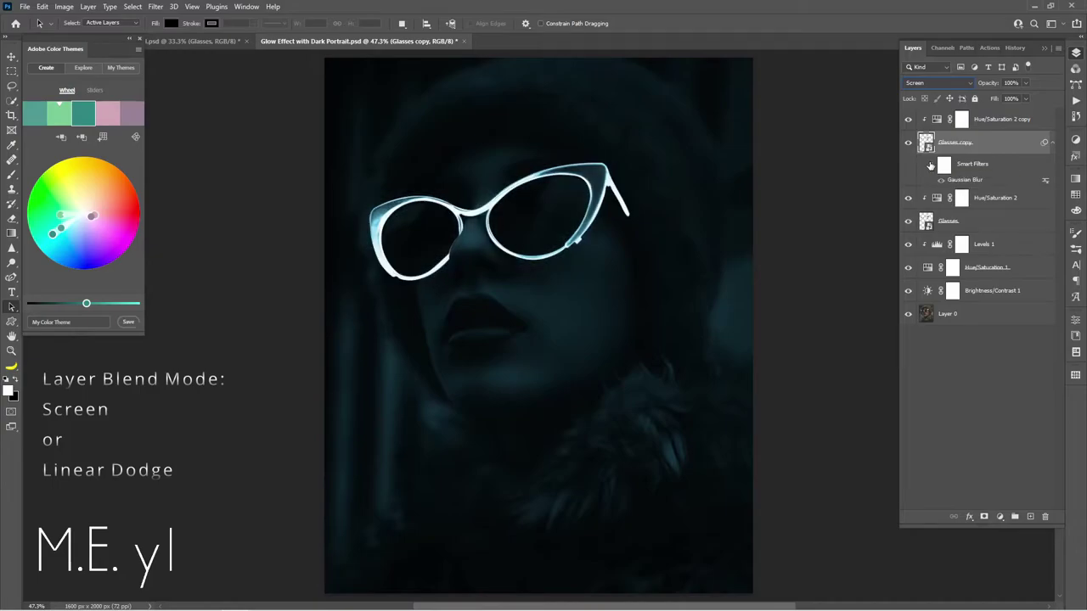
{"action": "left_click", "coordinate": [931, 164]}
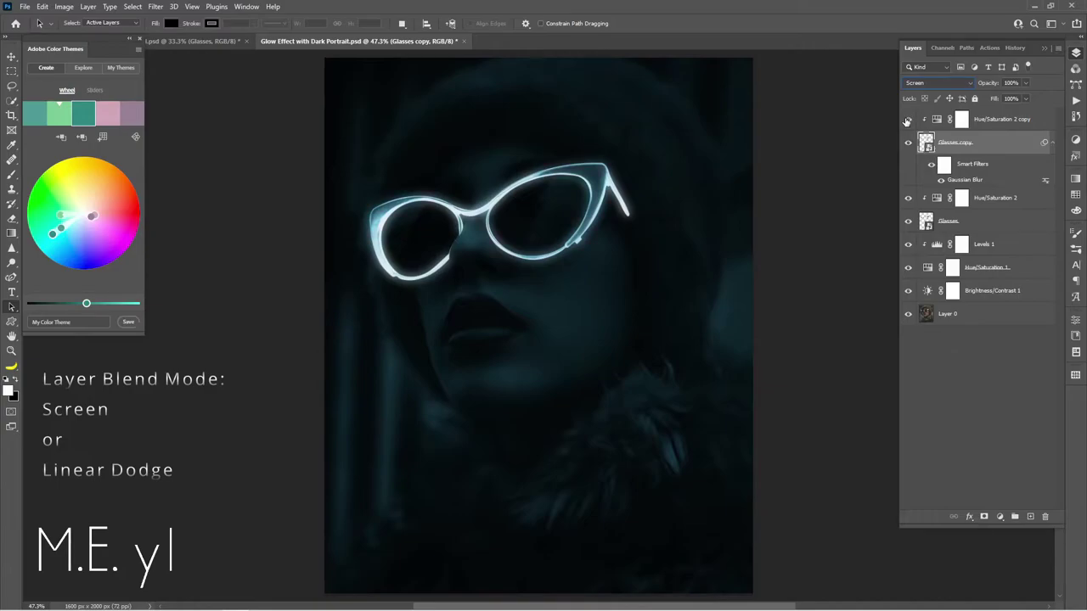
{"action": "left_click", "coordinate": [932, 165]}
Preview other blend modes, then set Glasses copy to Linear Dodge (Add).
{"action": "left_click", "coordinate": [943, 84]}
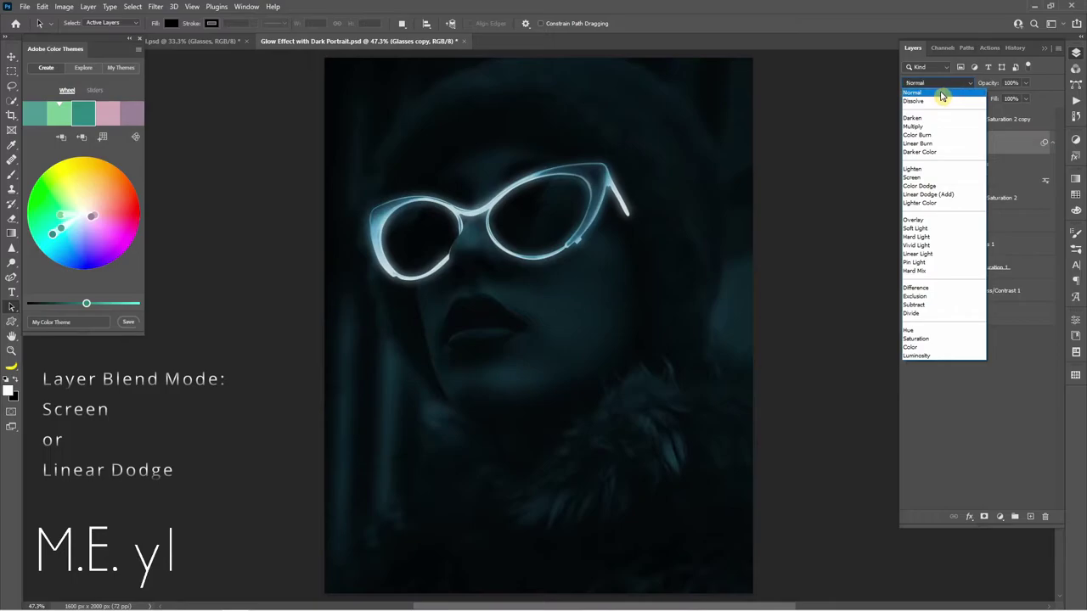
{"action": "left_click", "coordinate": [941, 96]}
{"action": "left_click", "coordinate": [941, 85]}
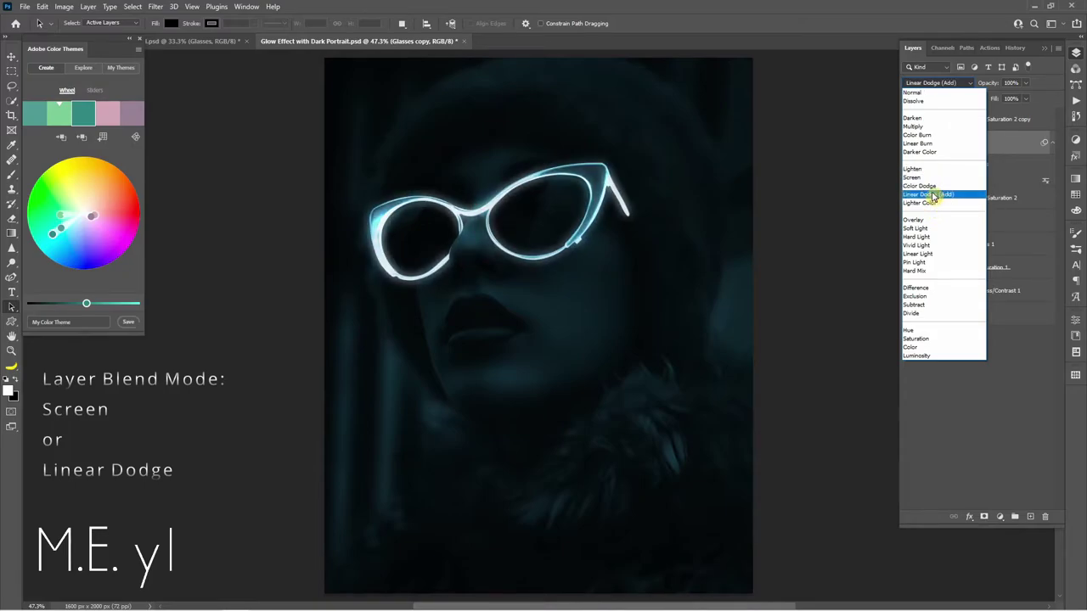
{"action": "left_click", "coordinate": [933, 194]}
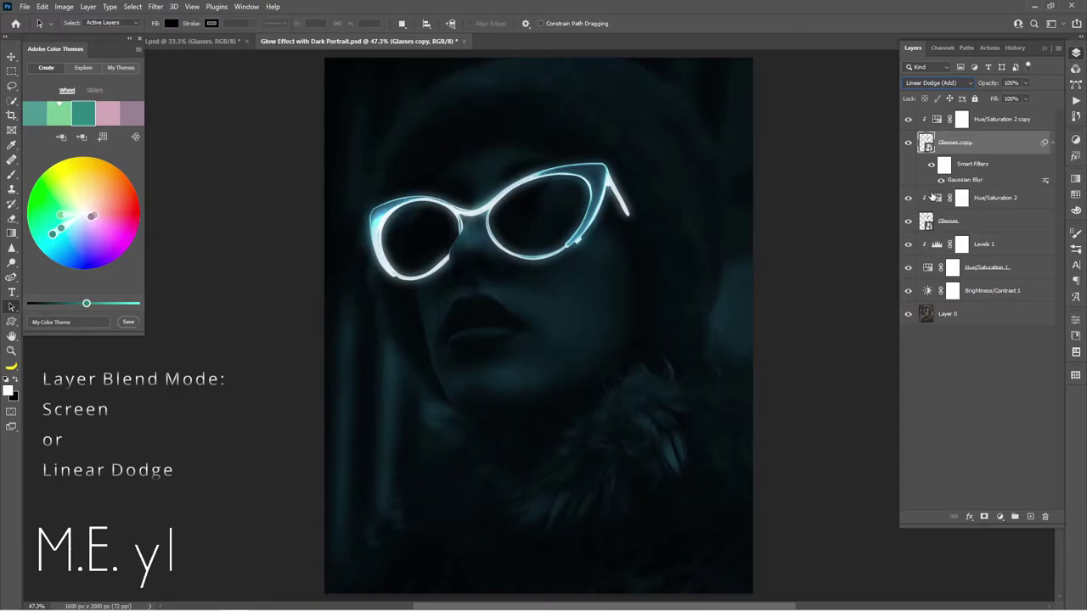
Group the four glasses and glow layers and name the group Glasses.
{"action": "left_click", "coordinate": [994, 121]}
{"action": "left_click", "coordinate": [989, 226], "text": "shift"}
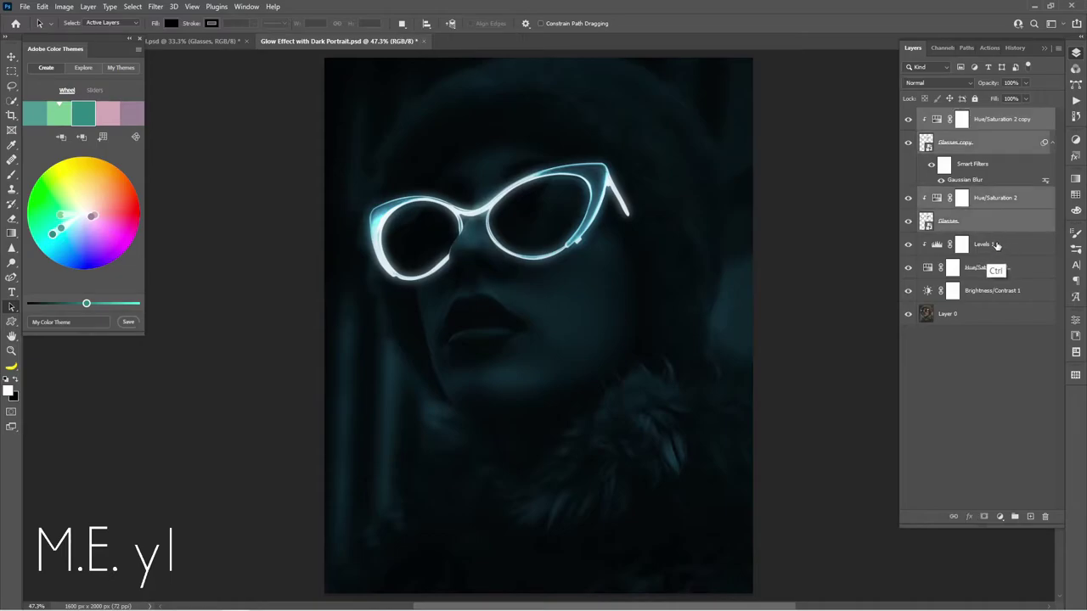
{"action": "key", "text": "ctrl+g"}
{"action": "double_click", "coordinate": [950, 115]}
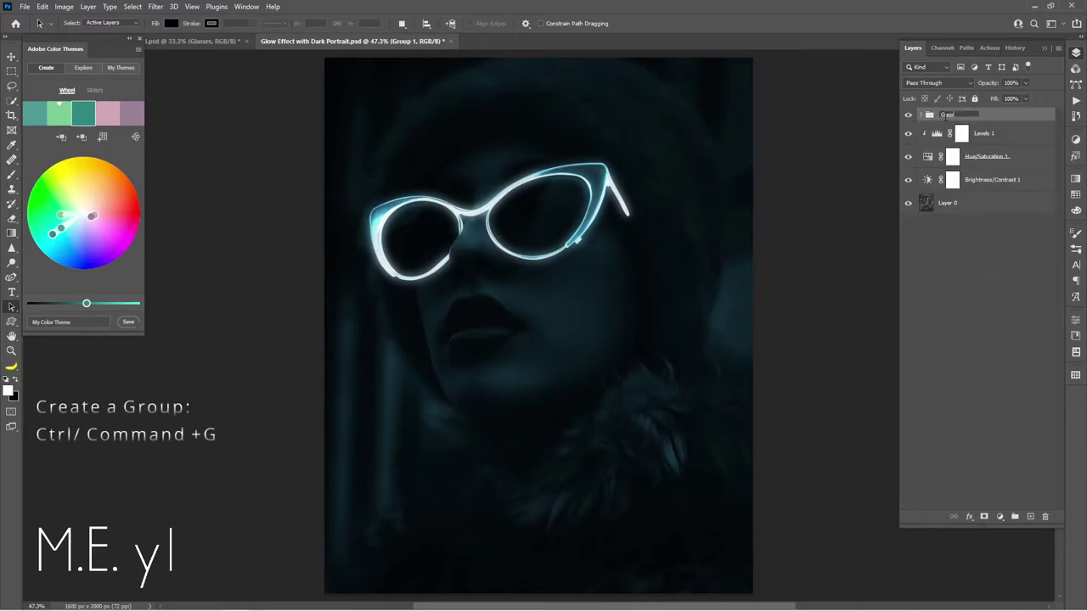
{"action": "key", "text": "Return"}
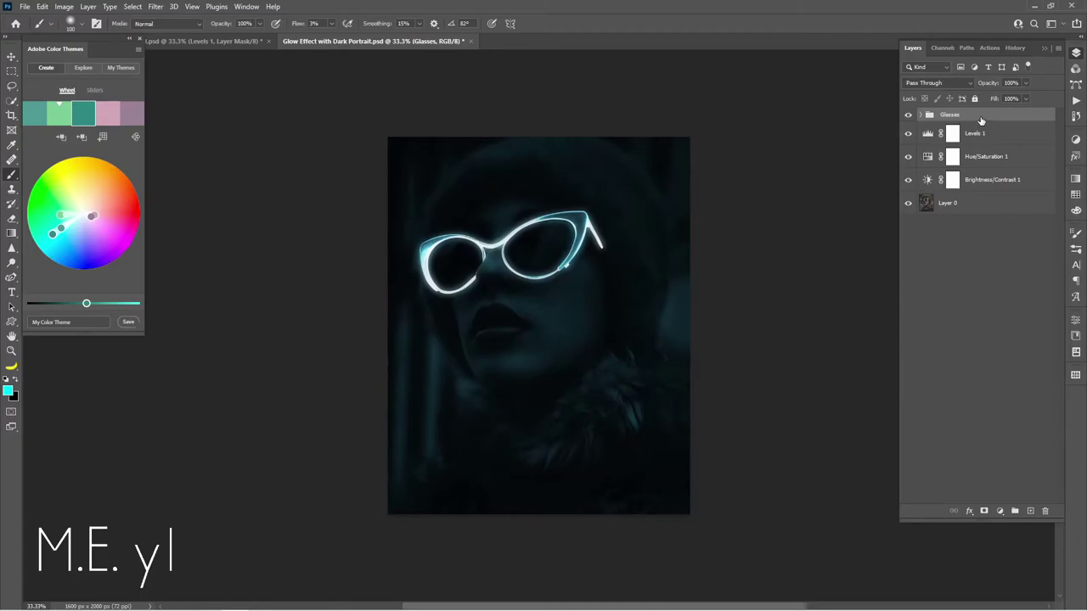
Hide Levels and Brightness/Contrast, then add a Color Lookup using Moonlight.3DL above the portrait.
{"action": "left_click", "coordinate": [907, 135]}
{"action": "left_click", "coordinate": [908, 180]}
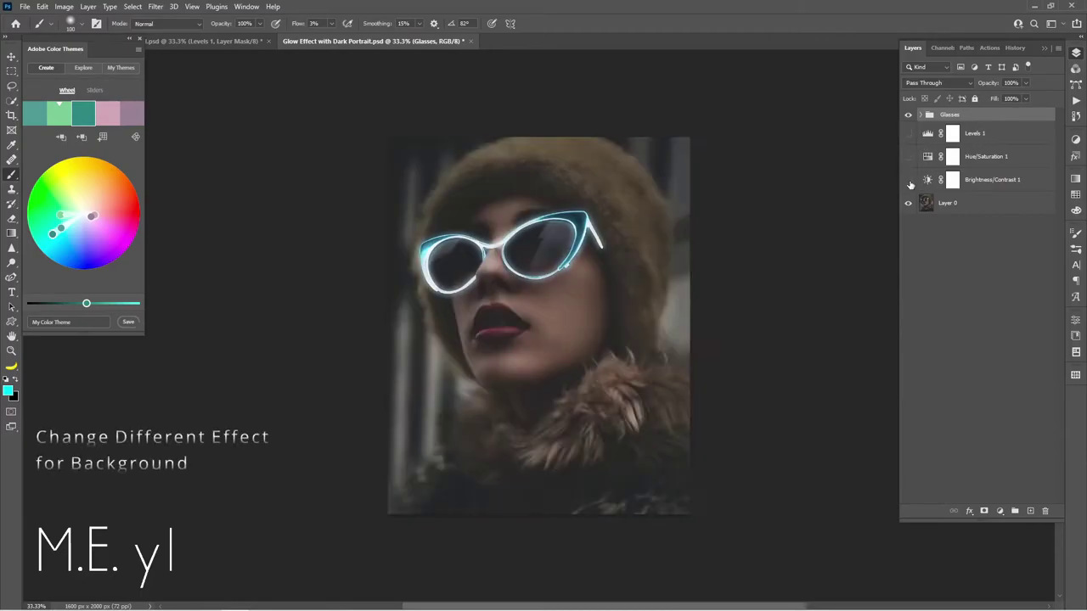
{"action": "left_click", "coordinate": [1009, 205]}
{"action": "left_click", "coordinate": [1001, 512]}
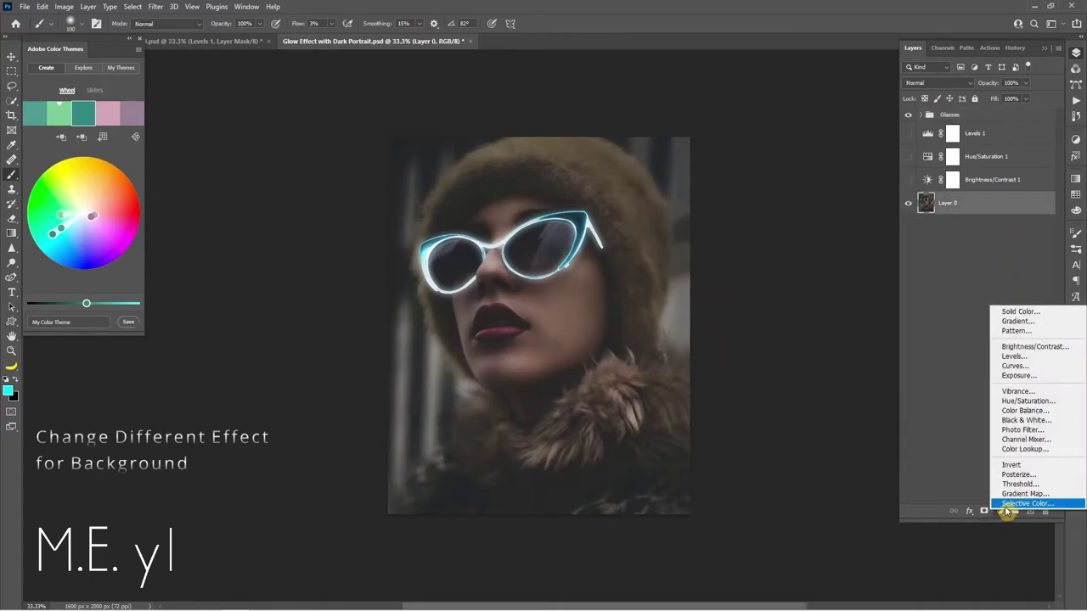
{"action": "left_click", "coordinate": [1032, 449]}
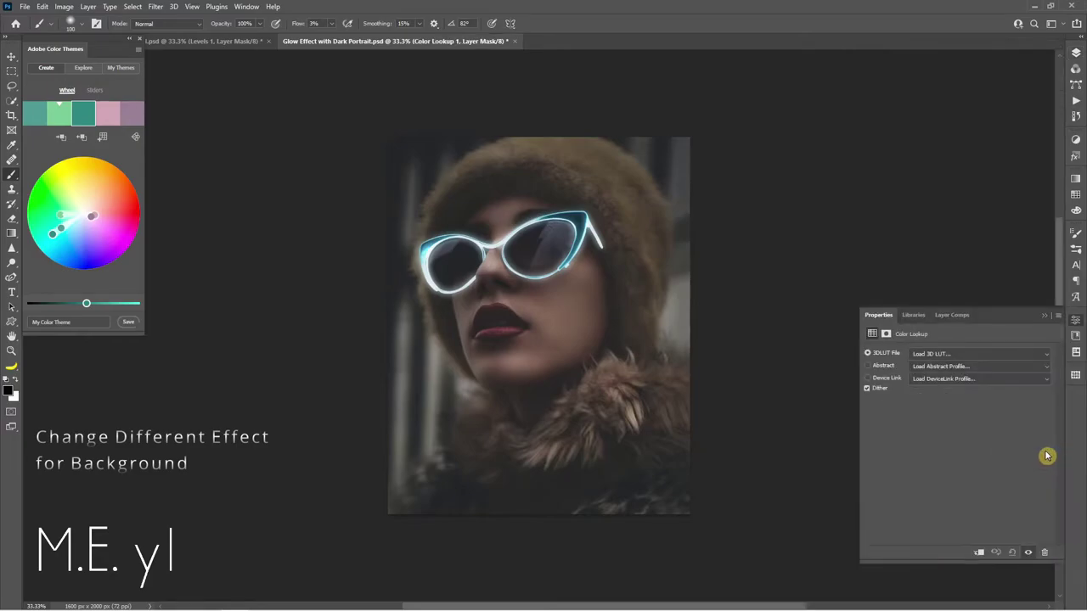
{"action": "left_click", "coordinate": [1038, 355]}
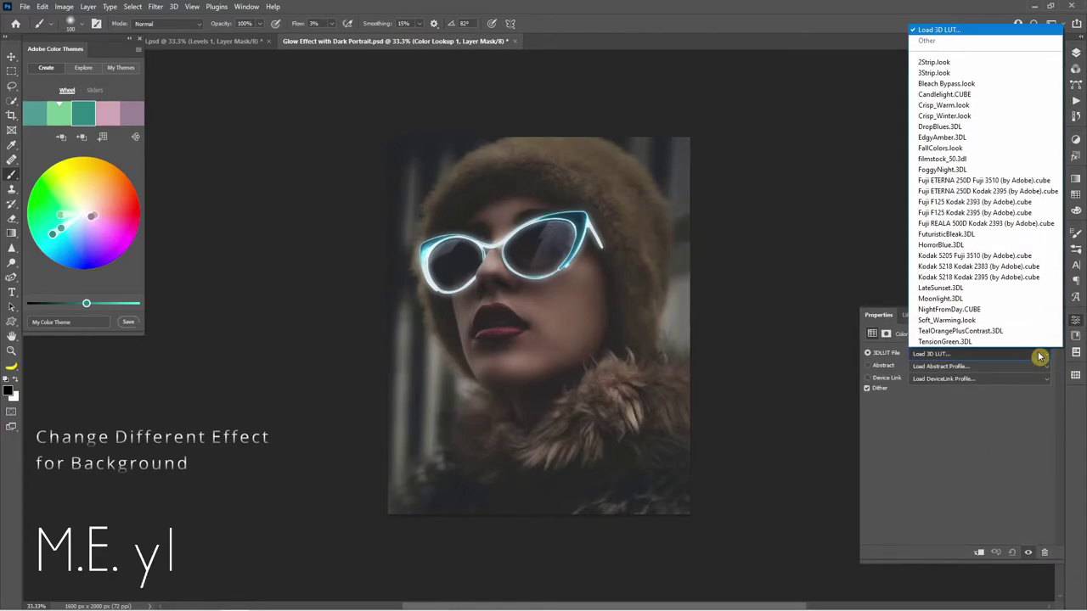
{"action": "left_click", "coordinate": [1031, 299]}
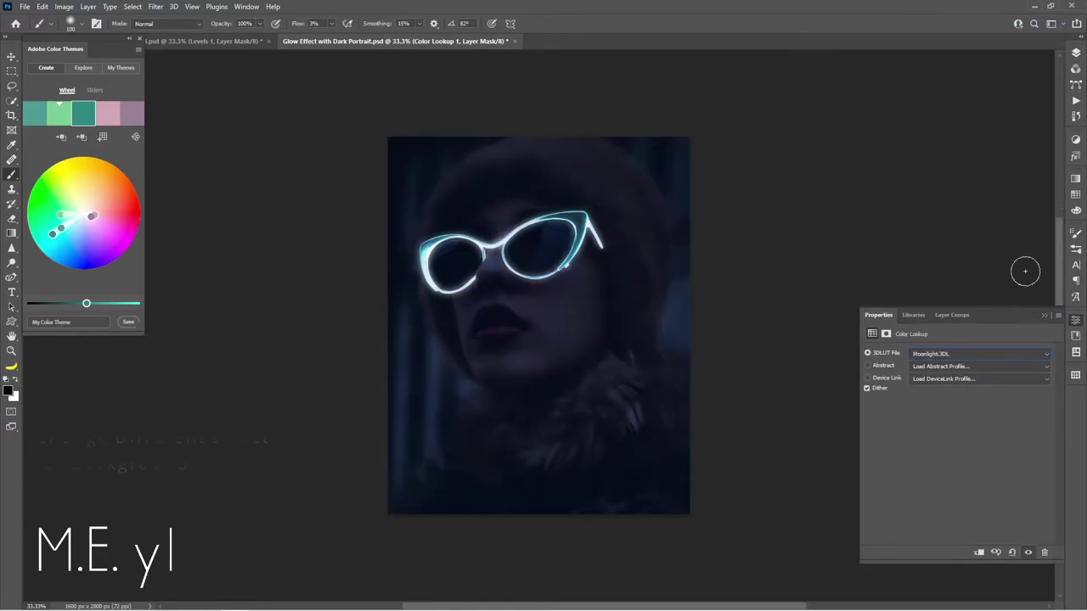
{"action": "left_click", "coordinate": [1076, 56]}
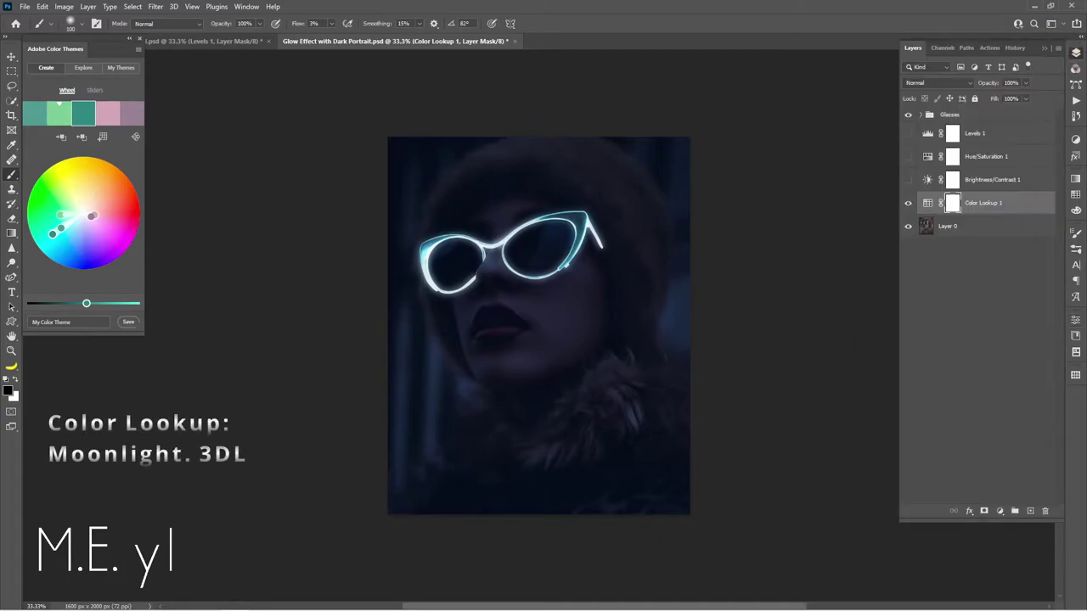
Enable Hue/Saturation 1 and shift its colourised hue toward blue, to 209.
{"action": "left_click", "coordinate": [907, 158]}
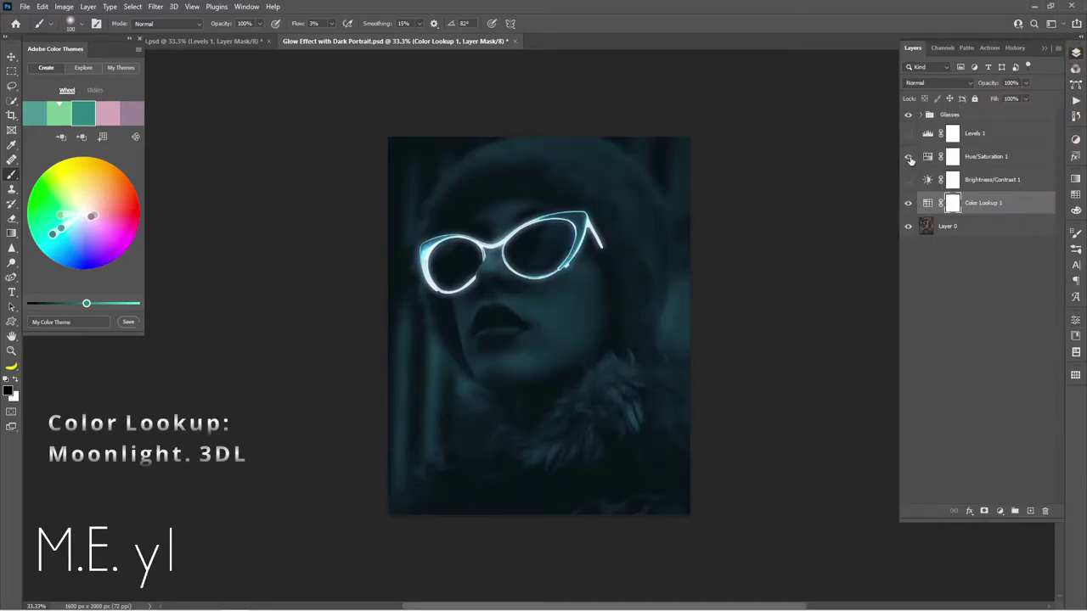
{"action": "double_click", "coordinate": [928, 157]}
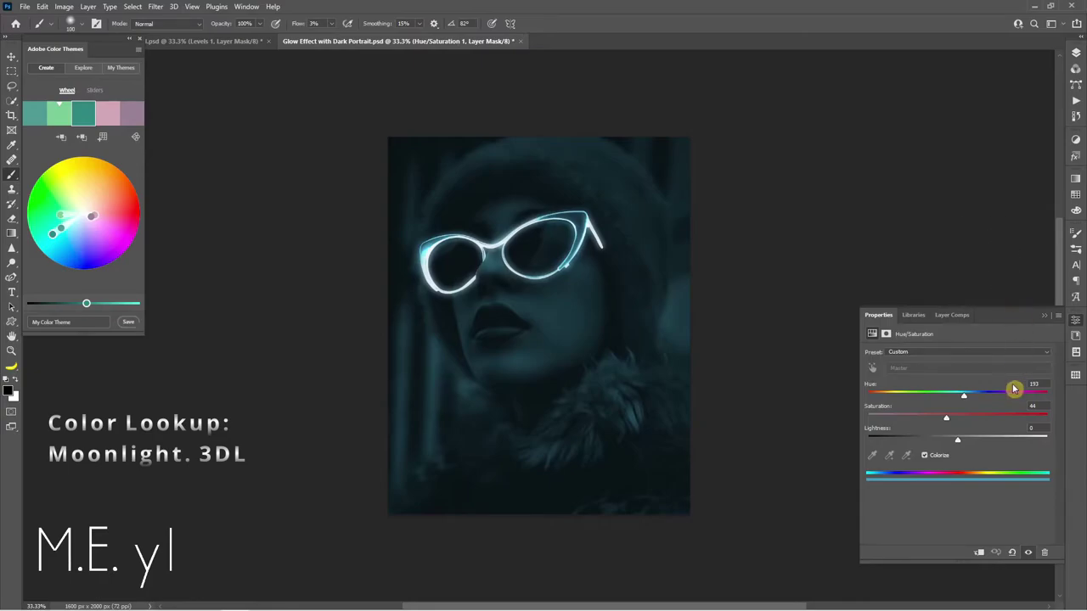
{"action": "mouse_move", "coordinate": [967, 401]}
{"action": "left_mouse_down"}
{"action": "mouse_move", "coordinate": [983, 399]}
{"action": "mouse_move", "coordinate": [973, 400]}
{"action": "left_mouse_up"}
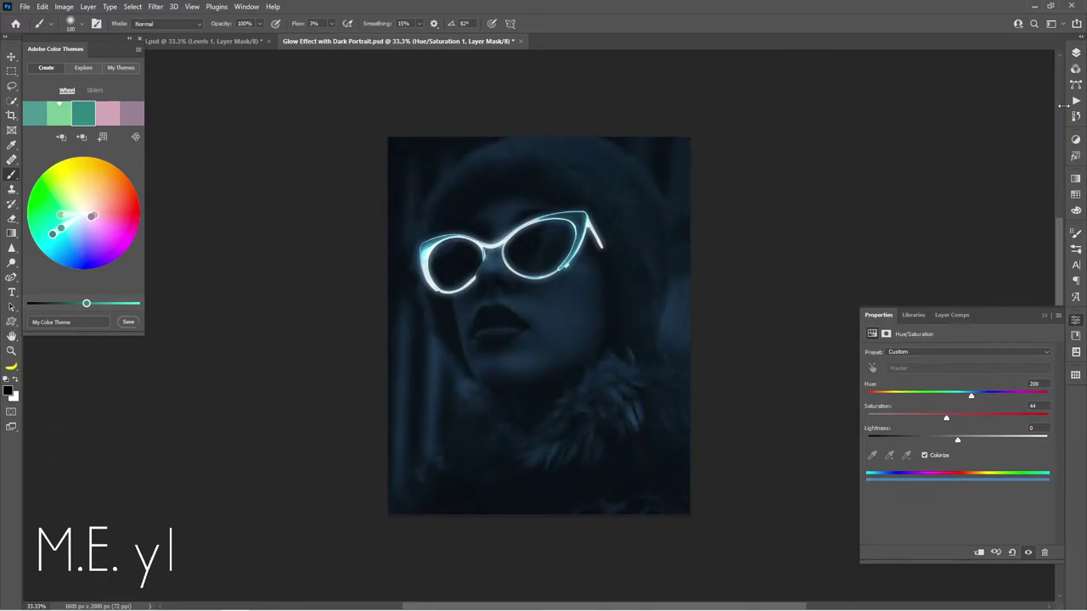
{"action": "left_click", "coordinate": [1076, 54]}
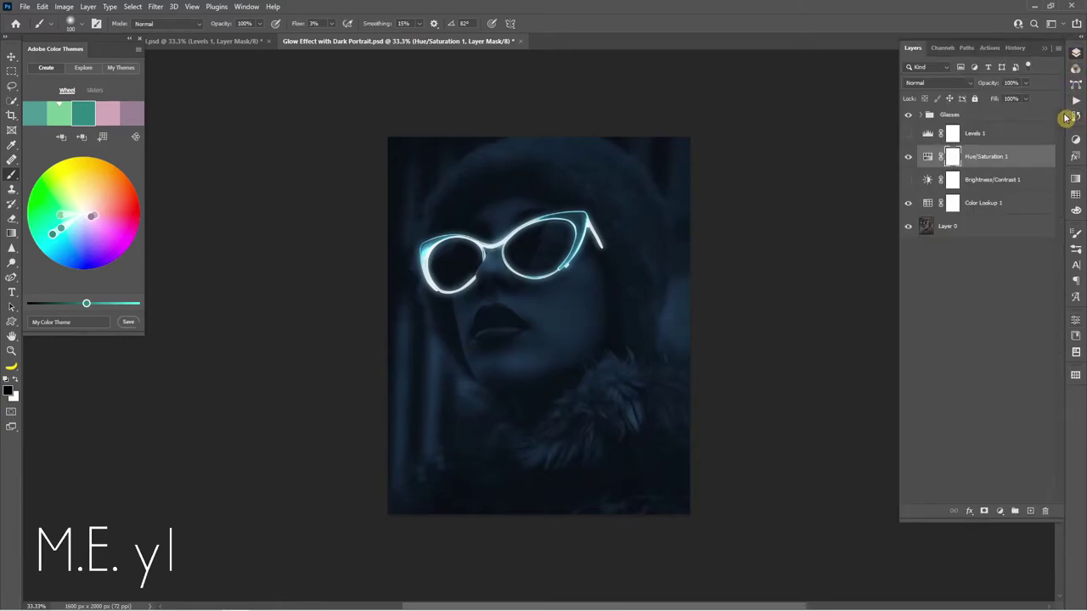
Enable Levels 1 and set input levels 9/154 with output white 197.
{"action": "left_click", "coordinate": [908, 134]}
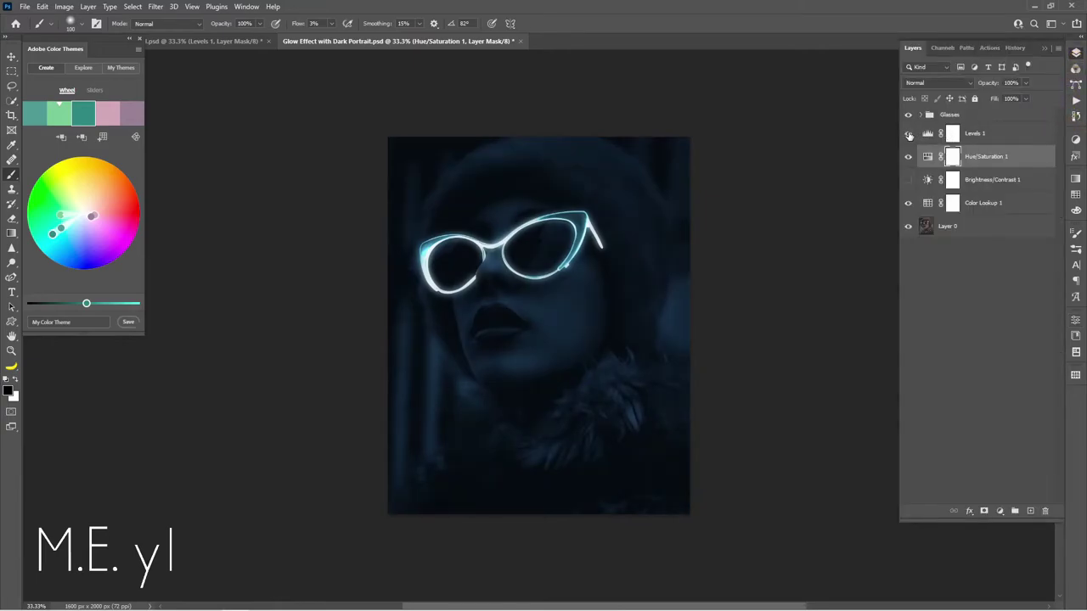
{"action": "left_click", "coordinate": [928, 134]}
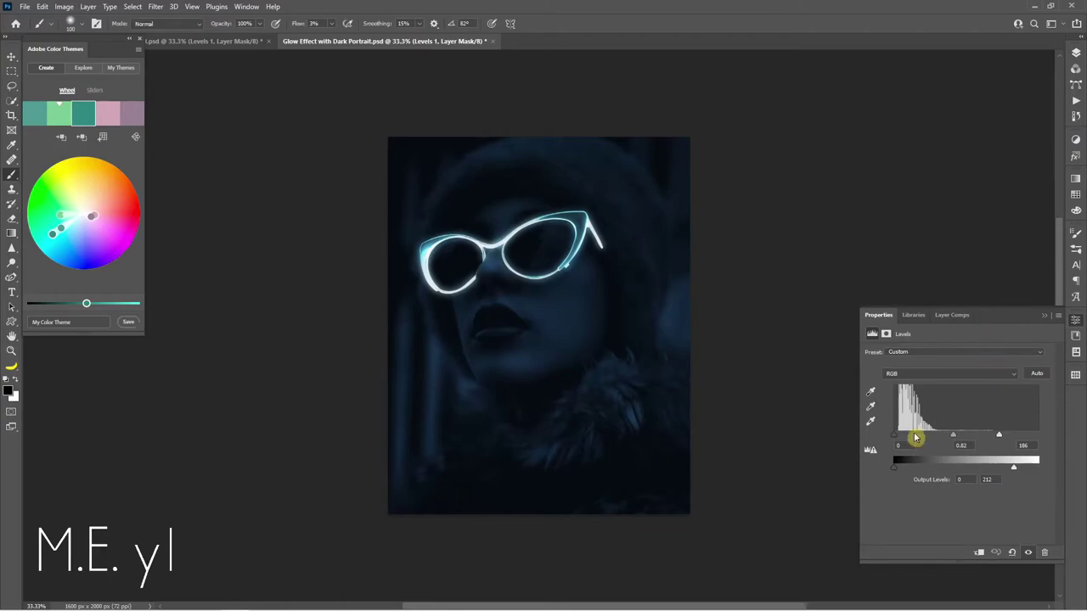
{"action": "left_click_drag", "start_coordinate": [909, 437], "coordinate": [913, 438]}
{"action": "mouse_move", "coordinate": [1000, 437]}
{"action": "left_mouse_down"}
{"action": "mouse_move", "coordinate": [929, 442]}
{"action": "mouse_move", "coordinate": [979, 436]}
{"action": "left_mouse_up"}
{"action": "left_click_drag", "start_coordinate": [1013, 474], "coordinate": [1006, 473]}
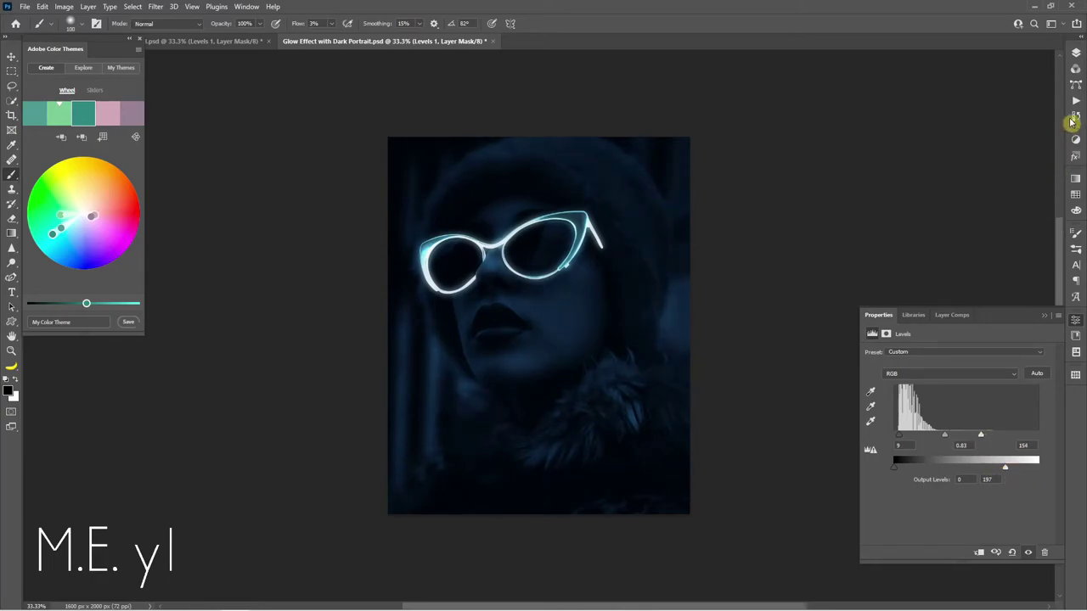
{"action": "left_click", "coordinate": [1075, 52]}
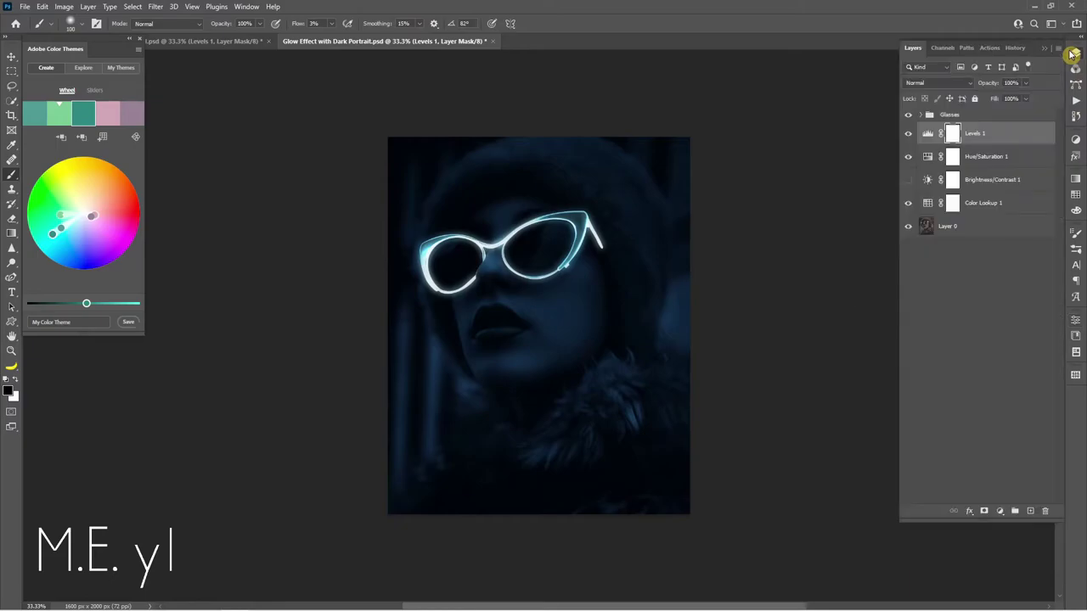
Add Layer 1 above the Glasses group and set it to Overlay blending.
{"action": "left_click", "coordinate": [1023, 115]}
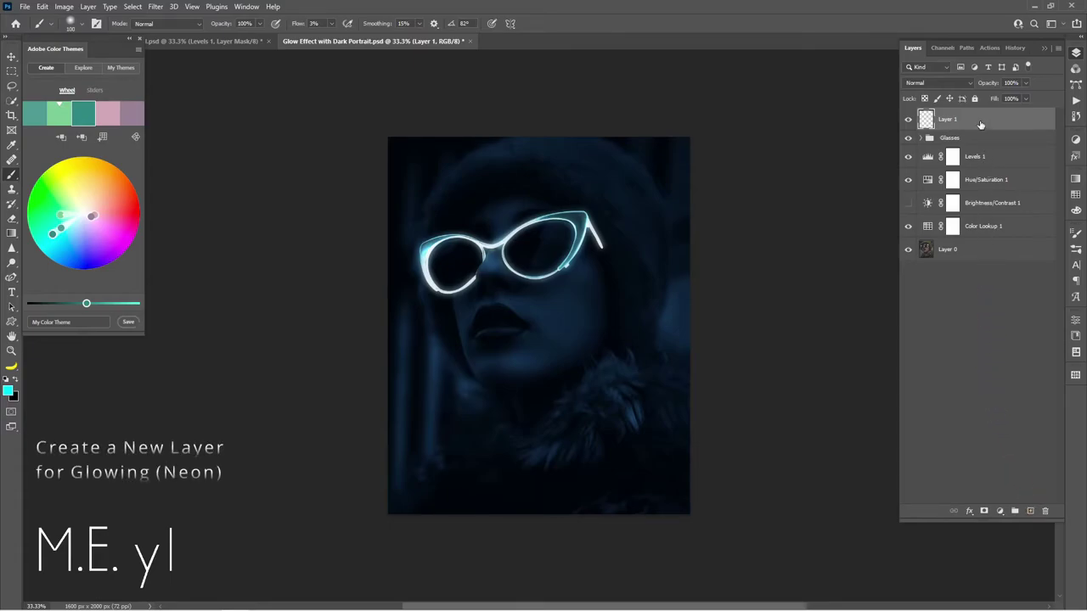
{"action": "left_click", "coordinate": [948, 88]}
{"action": "left_click", "coordinate": [960, 222]}
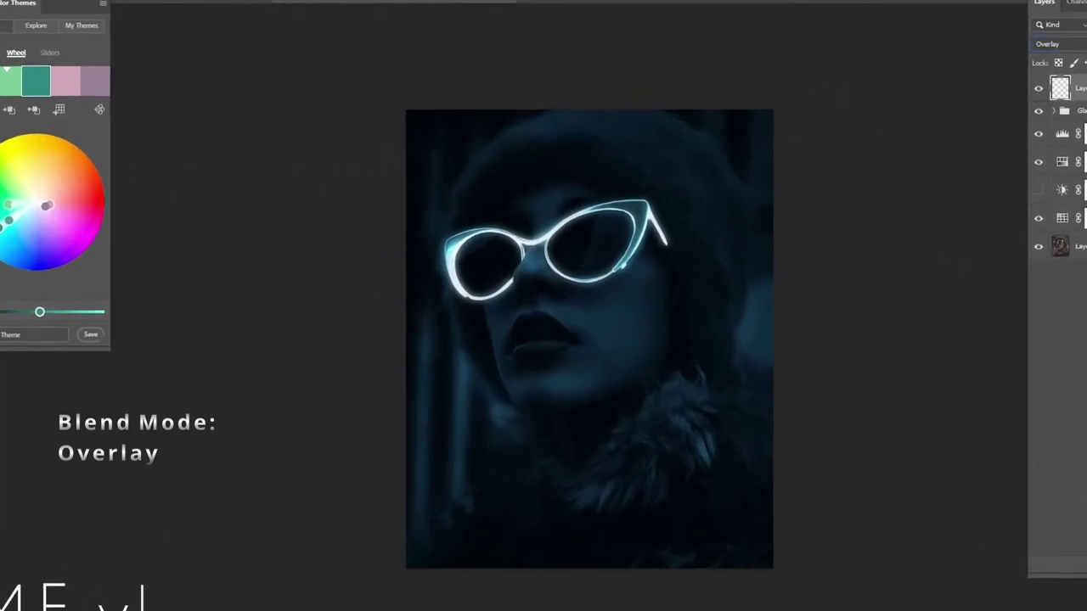
Paint soft cyan glow around the right lens and its lower rim, adjusting brush flow and size.
{"action": "left_click", "coordinate": [10, 173]}
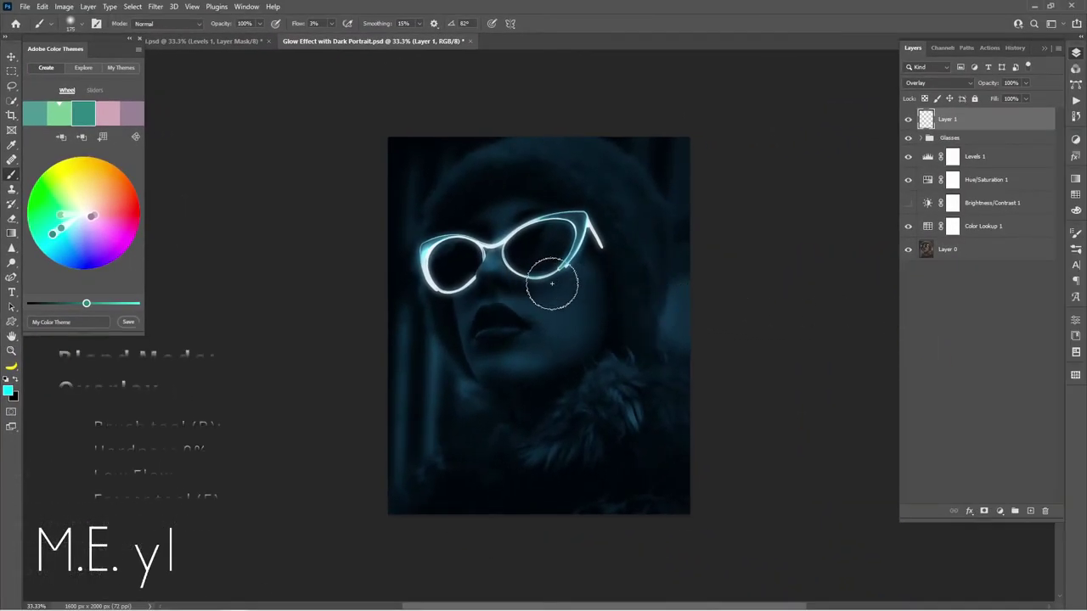
{"action": "mouse_move", "coordinate": [552, 284]}
{"action": "left_mouse_down"}
{"action": "mouse_move", "coordinate": [531, 276]}
{"action": "mouse_move", "coordinate": [567, 278]}
{"action": "left_mouse_up"}
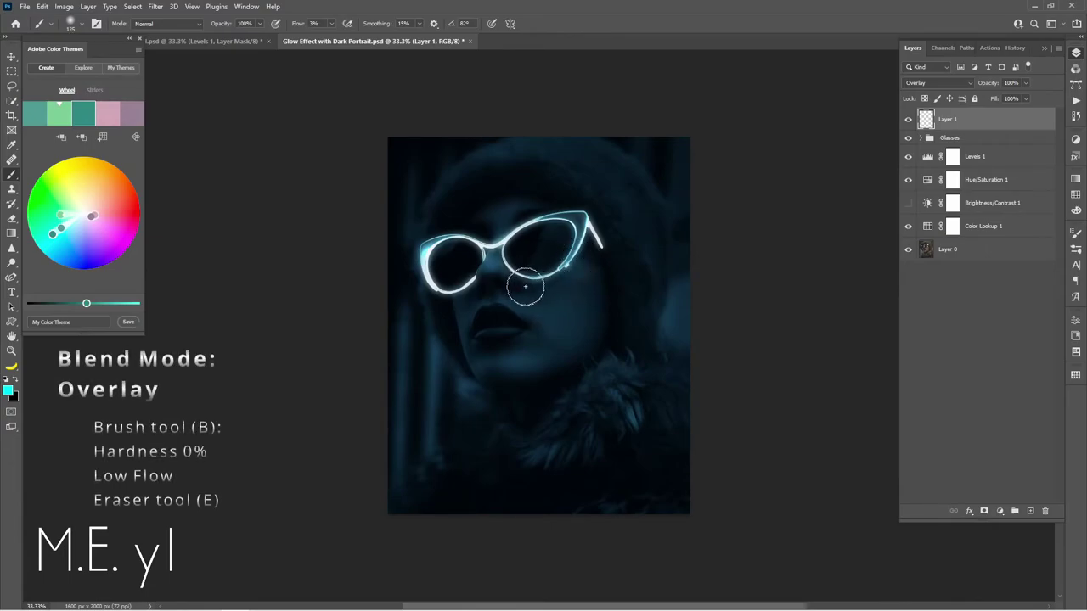
{"action": "scroll", "coordinate": [510, 226], "scroll_direction": "up", "scroll_amount": 1, "text": "alt"}
{"action": "scroll", "coordinate": [485, 227], "scroll_direction": "up", "scroll_amount": 1}
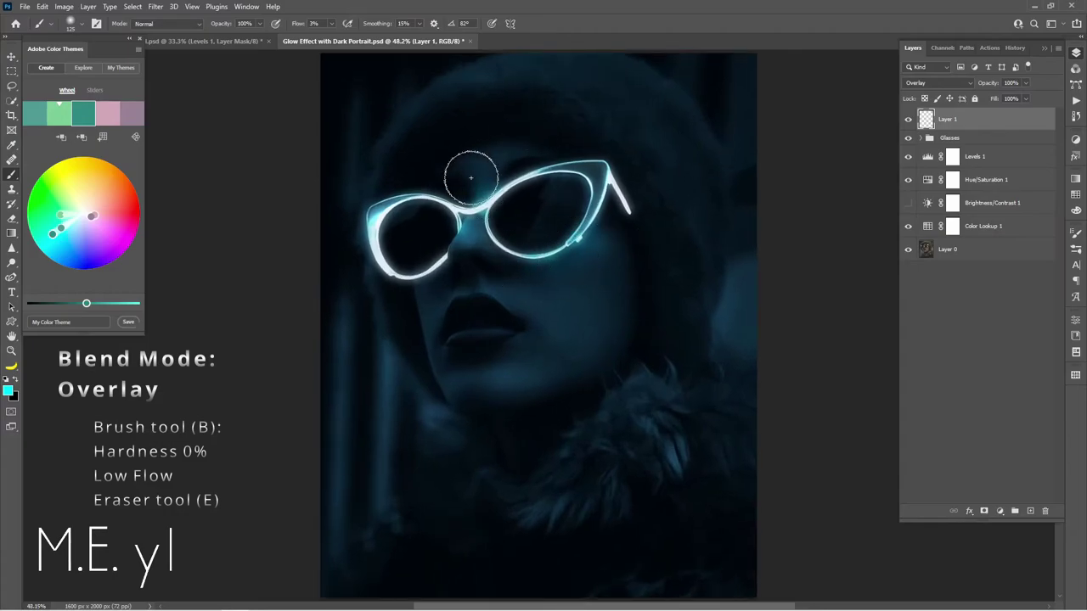
{"action": "left_click_drag", "start_coordinate": [599, 219], "coordinate": [555, 245]}
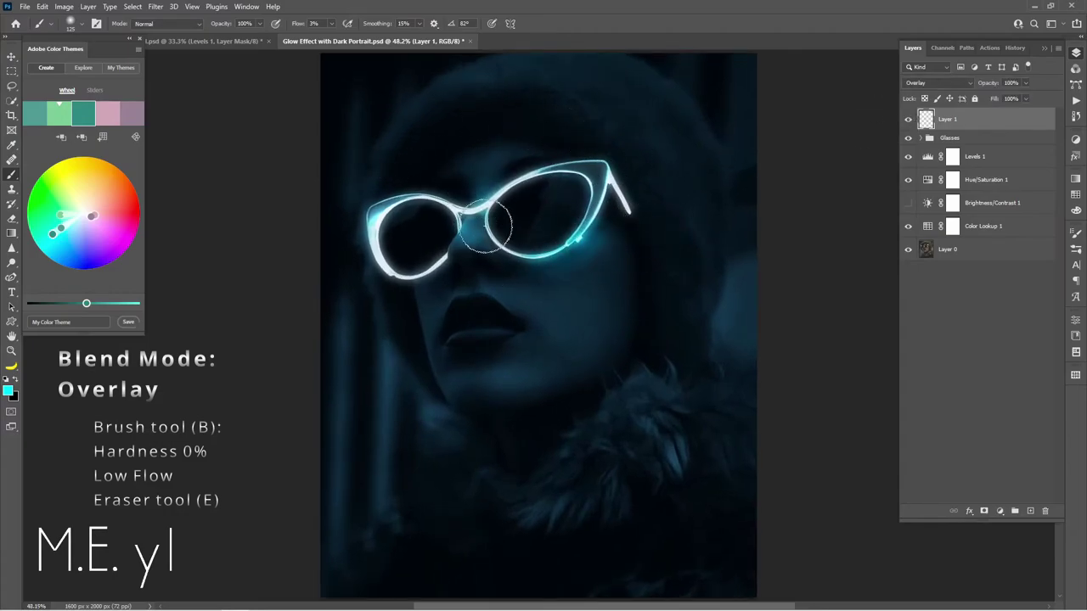
{"action": "key", "text": "shift+0"}
{"action": "key", "text": "shift+7"}
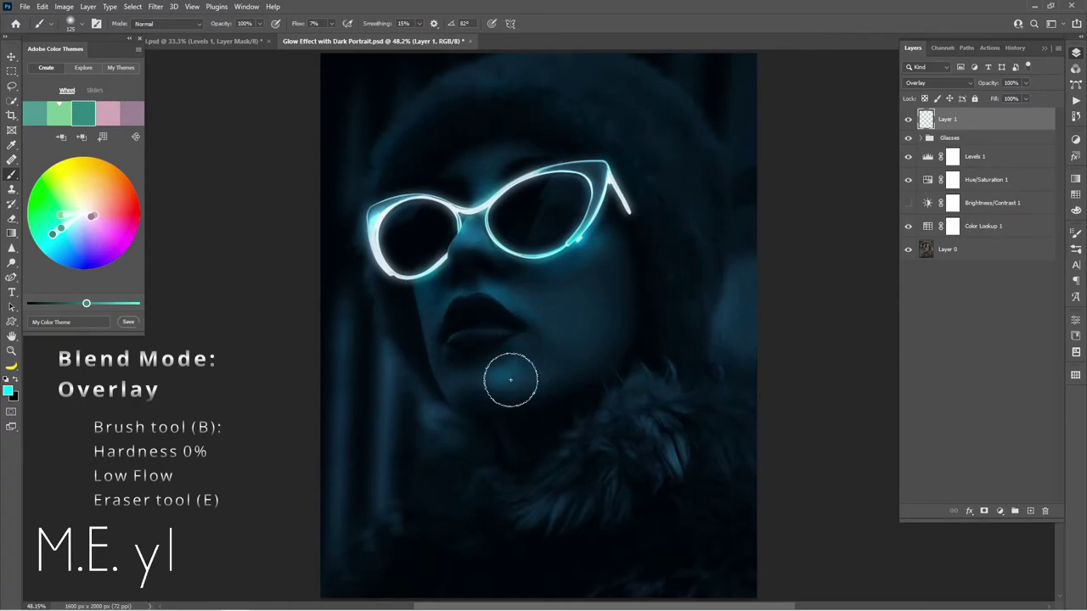
{"action": "key", "text": "bracketright"}
{"action": "key", "text": "bracketright"}
{"action": "key", "text": "bracketright"}
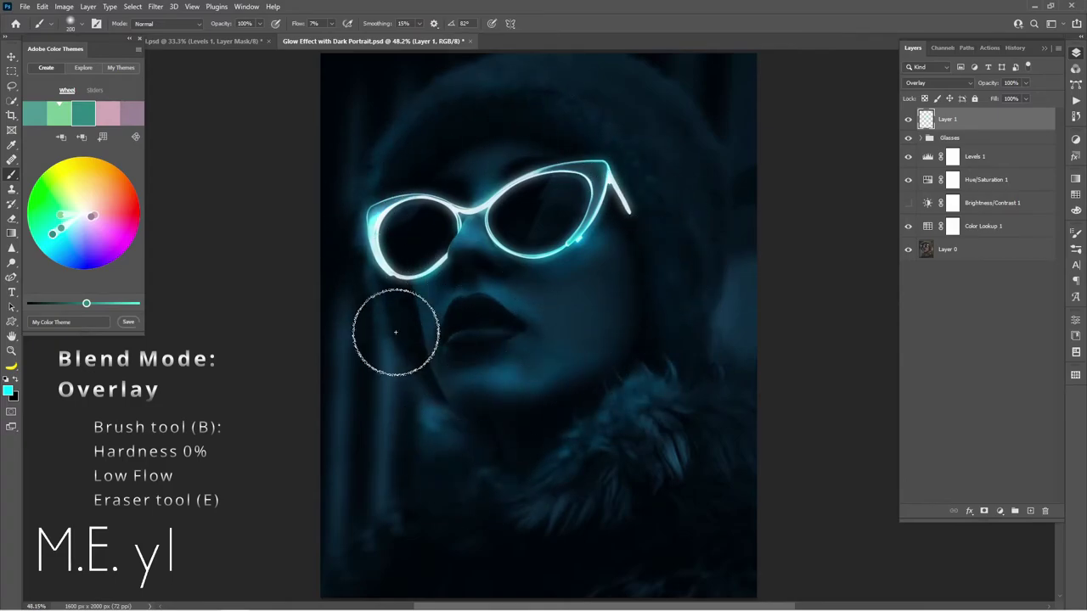
{"action": "key", "text": "shift+0"}
{"action": "key", "text": "shift+3"}
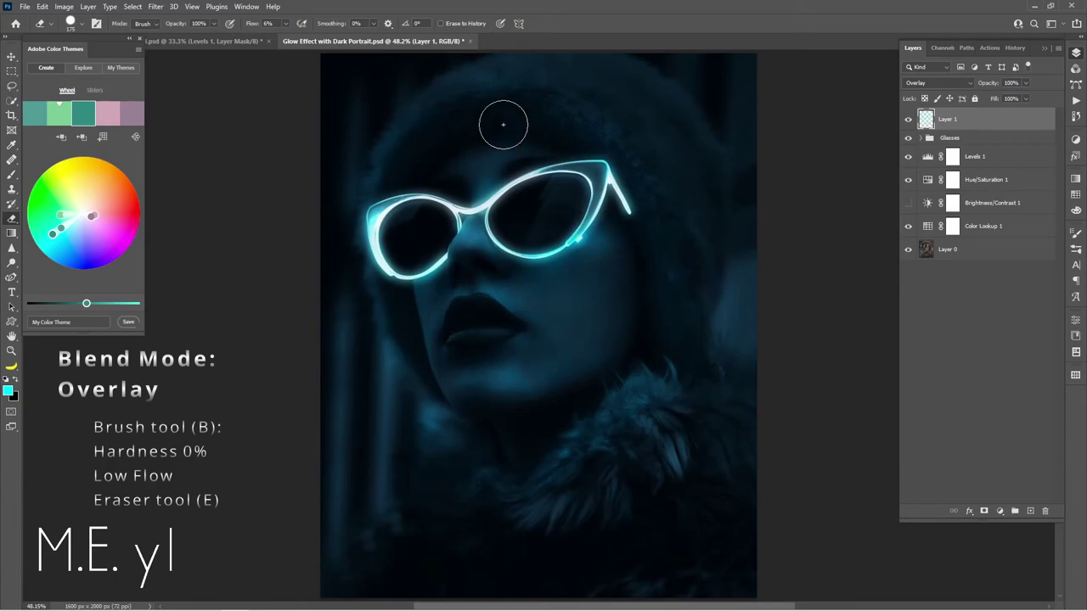
Compare Layer 1 on and off, then add an empty layer named Highlights on top.
{"action": "left_click", "coordinate": [909, 119]}
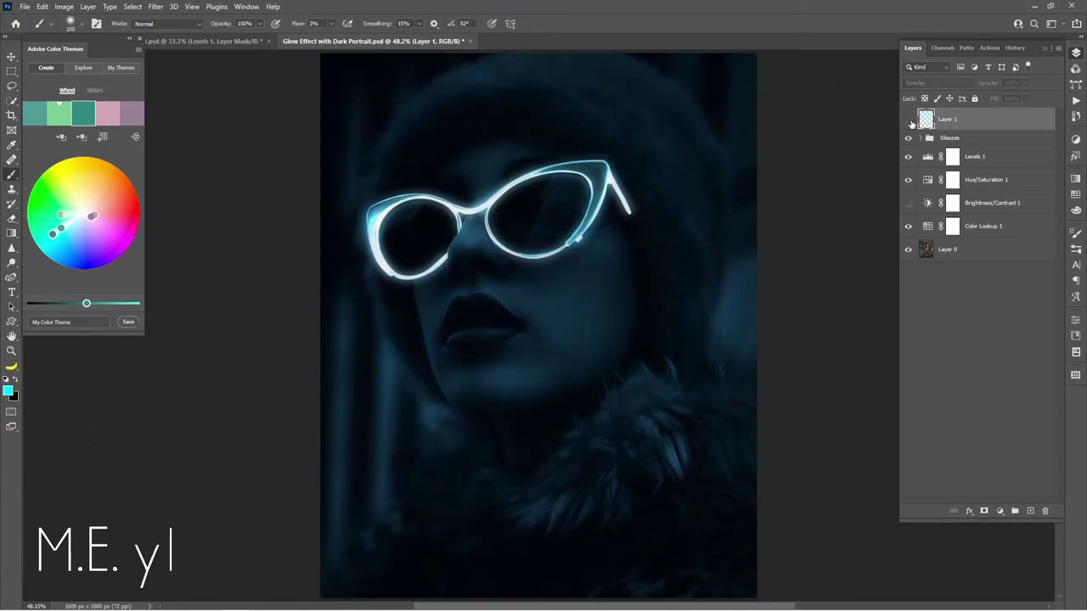
{"action": "left_click", "coordinate": [909, 120]}
{"action": "key", "text": "m"}
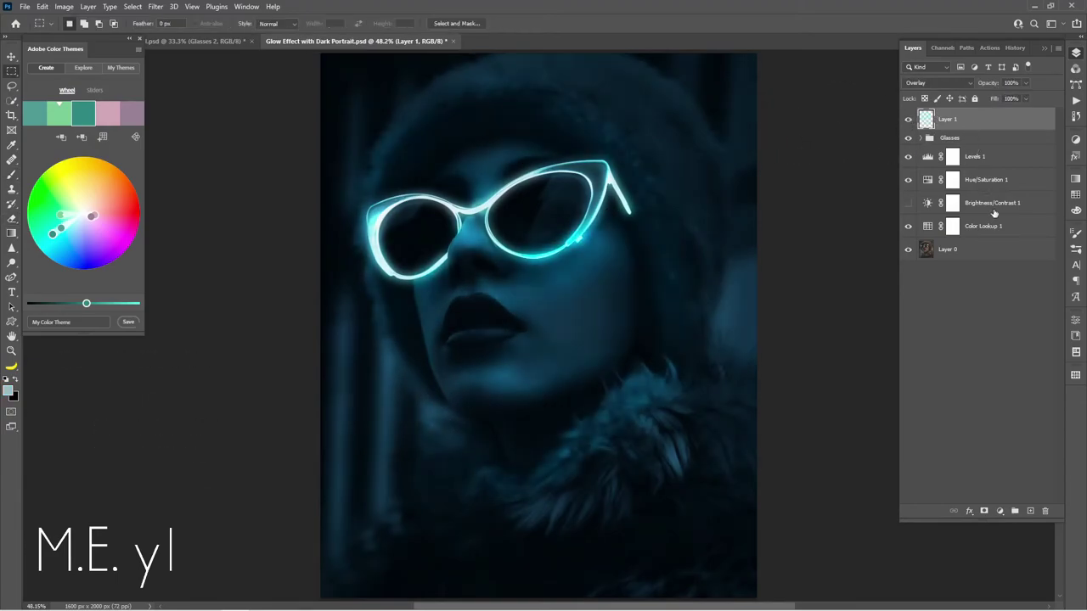
{"action": "left_click", "coordinate": [1030, 511]}
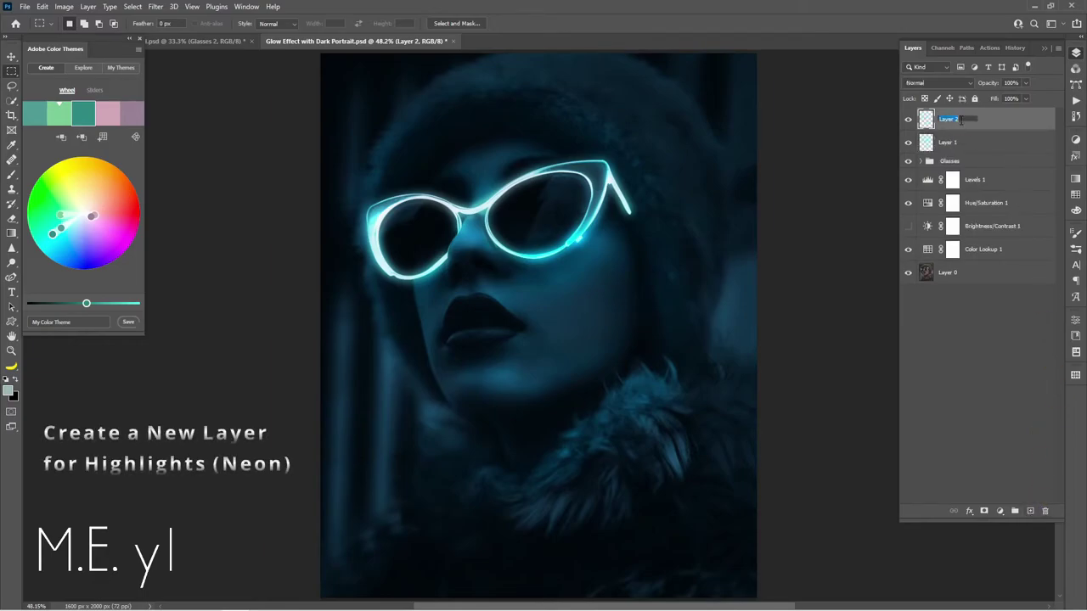
{"action": "type", "text": "Highlights"}
{"action": "key", "text": "Return"}
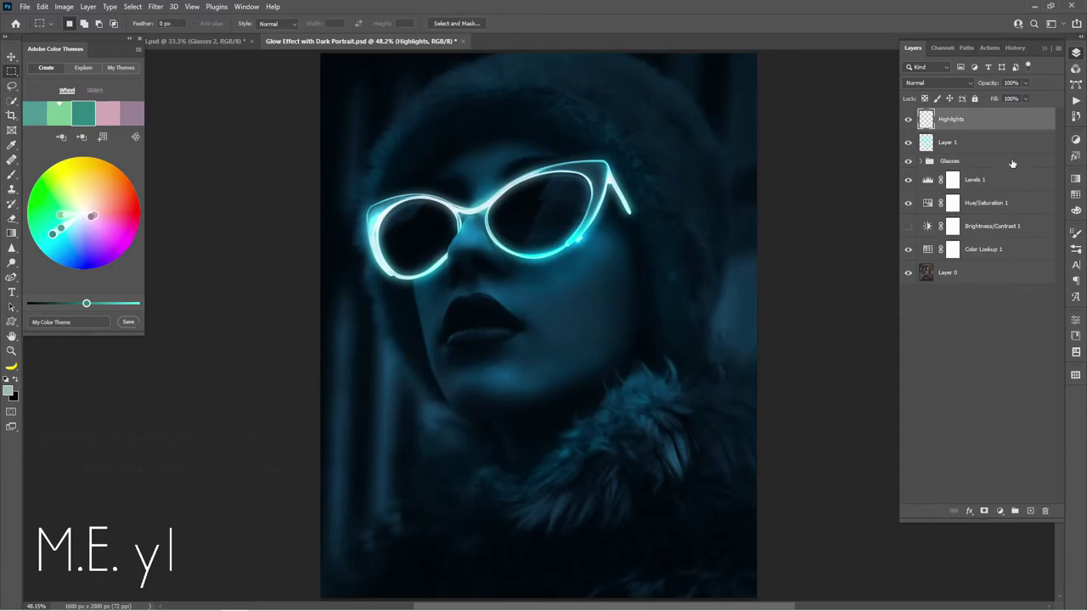
{"action": "left_click", "coordinate": [966, 84]}
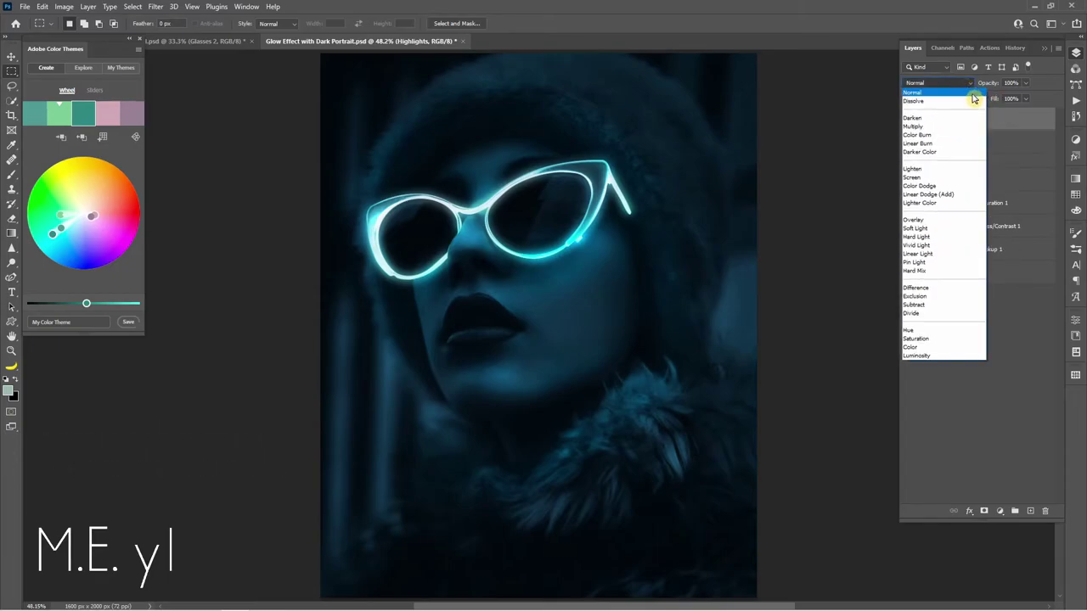
Set Highlights to Color Dodge and ready a small soft brush at 3% flow.
{"action": "left_click", "coordinate": [971, 188]}
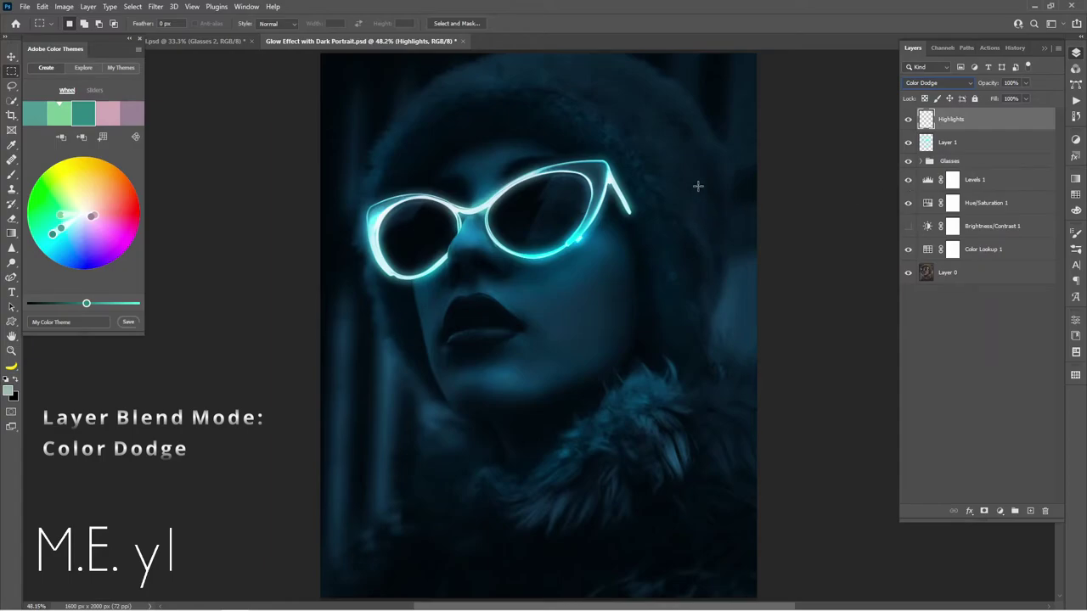
{"action": "key", "text": "b"}
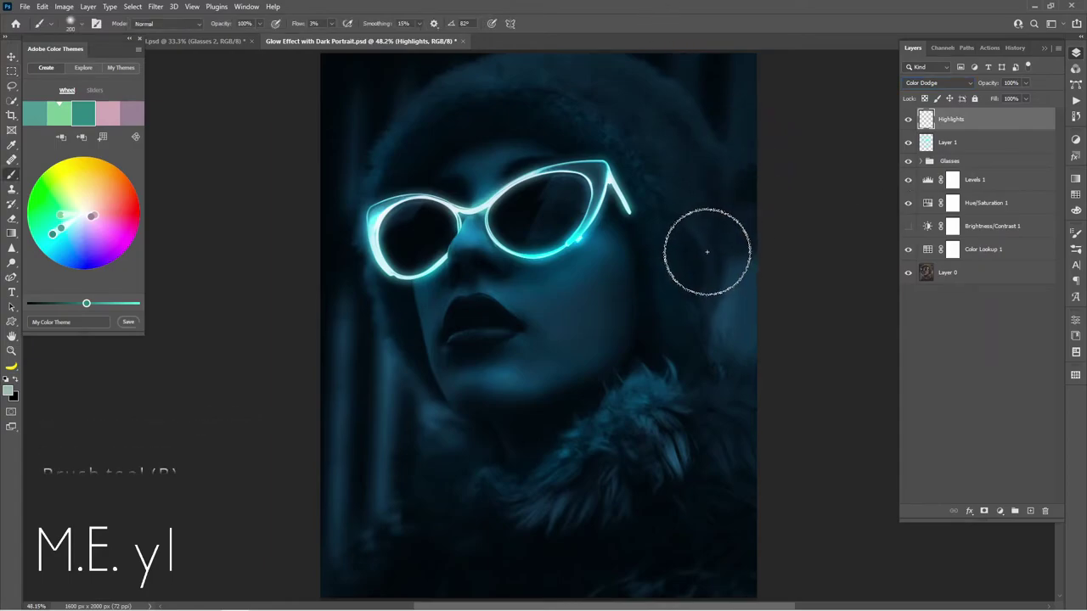
{"action": "key", "text": "bracketleft"}
{"action": "key", "text": "bracketleft"}
{"action": "key", "text": "bracketleft"}
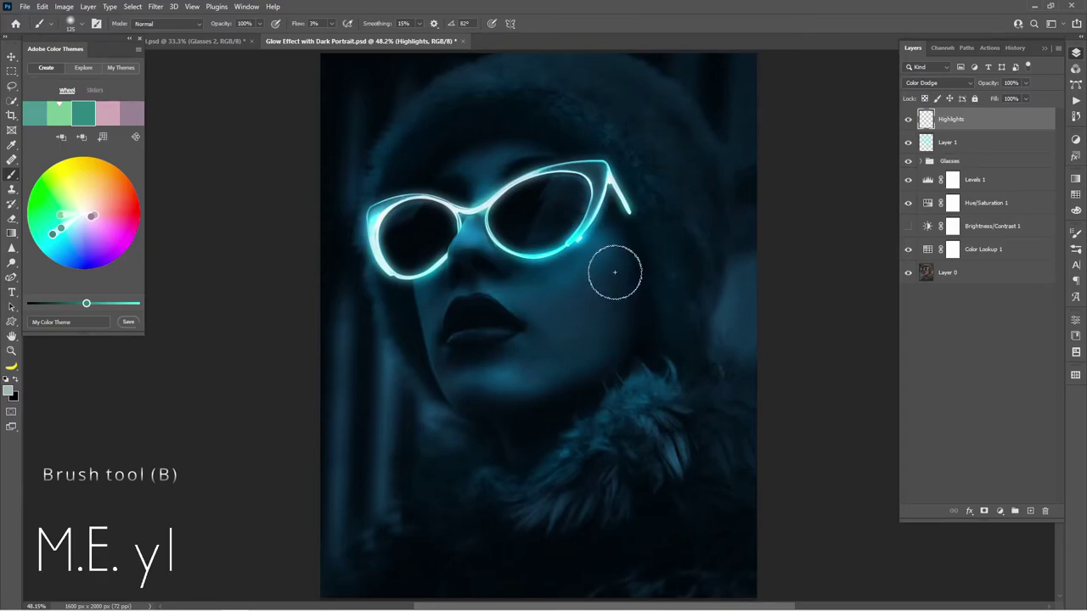
{"action": "key", "text": "shift+0"}
{"action": "key", "text": "bracketleft"}
{"action": "key", "text": "bracketleft"}
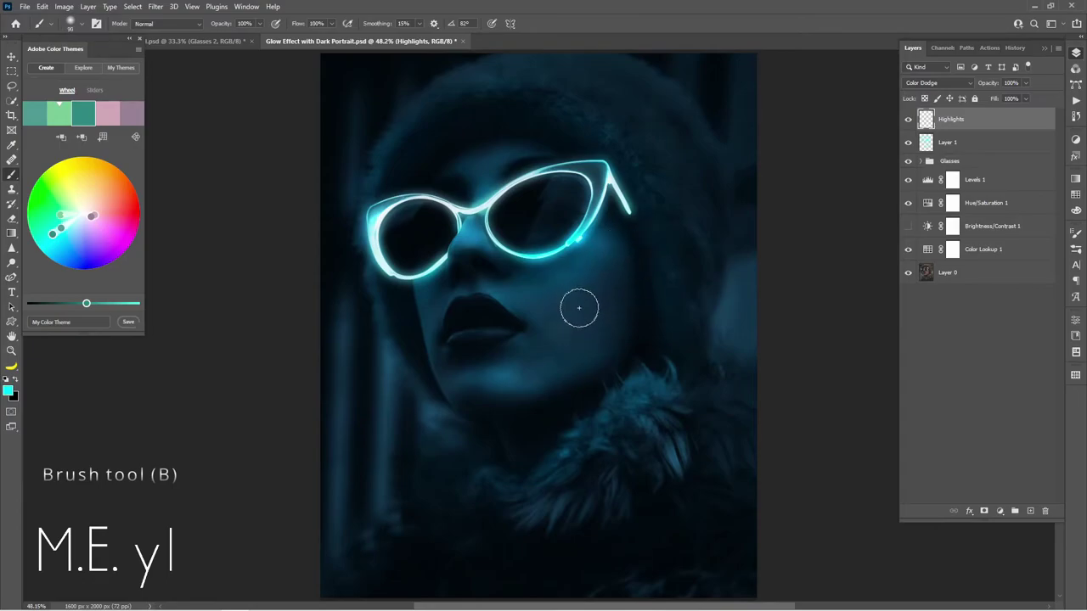
{"action": "key", "text": "bracketleft"}
{"action": "key", "text": "bracketleft"}
{"action": "key", "text": "bracketleft"}
{"action": "key", "text": "bracketleft"}
{"action": "key", "text": "bracketleft"}
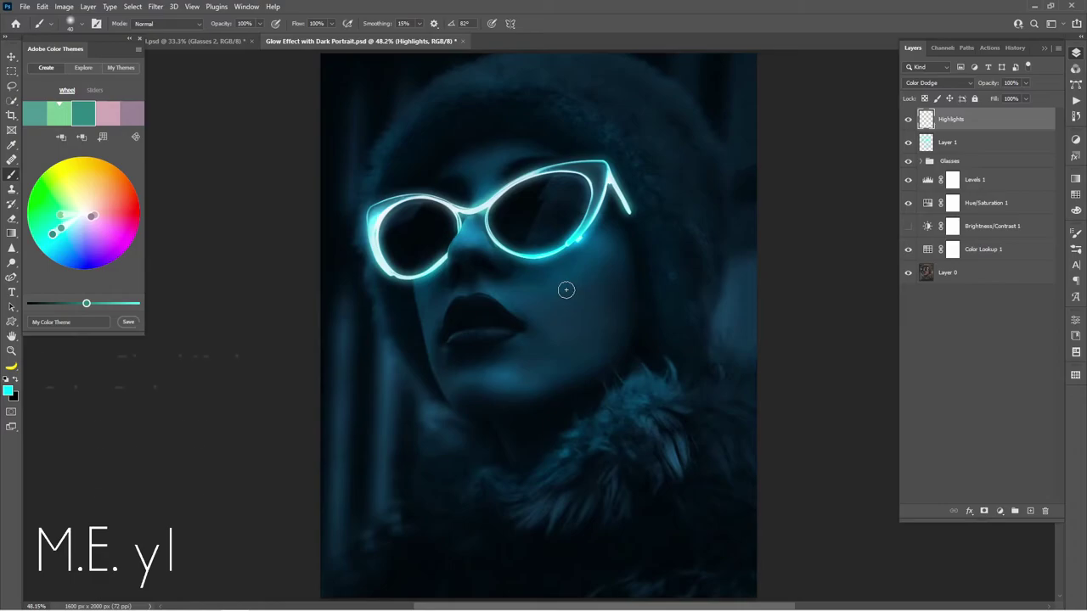
{"action": "key", "text": "bracketleft"}
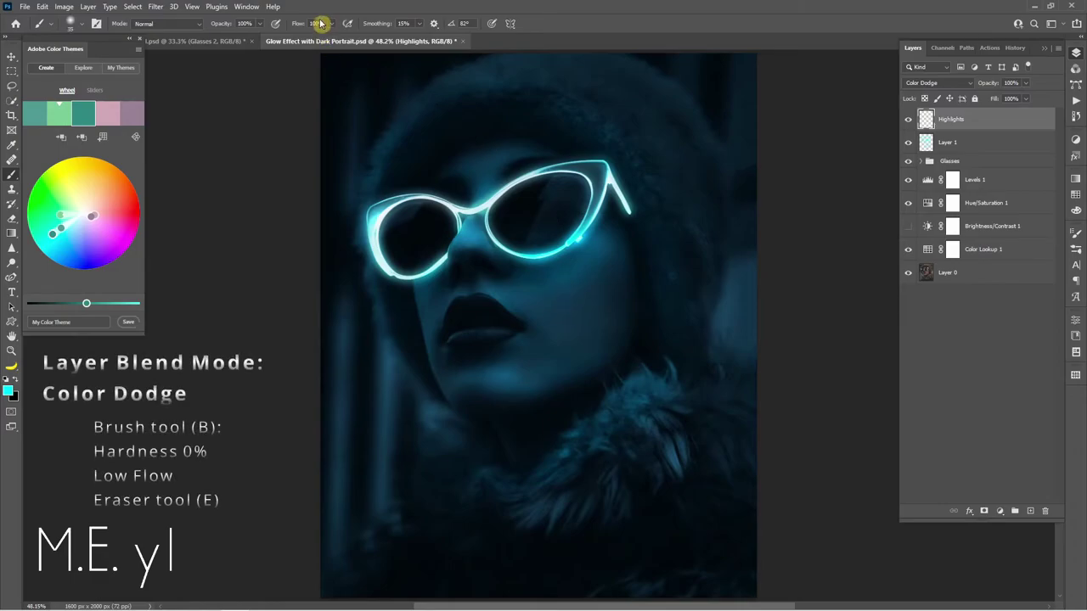
{"action": "left_click", "coordinate": [313, 24]}
{"action": "type", "text": "3"}
Paint faint cyan glow around the bridge and under the lens, erasing excess, at 52% opacity.
{"action": "left_click_drag", "start_coordinate": [487, 223], "coordinate": [473, 229]}
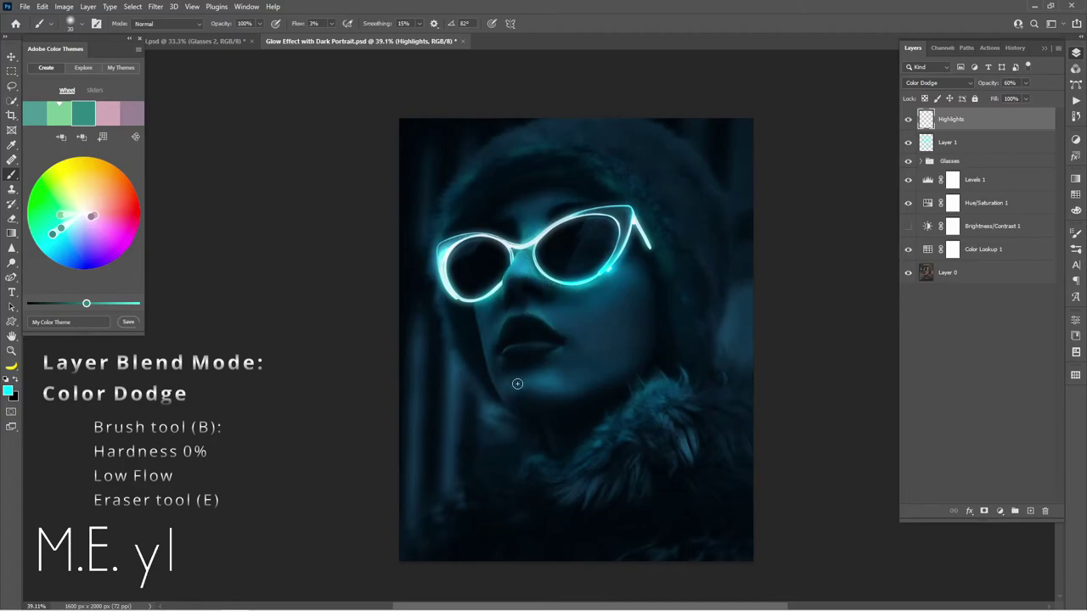
{"action": "key", "text": "e"}
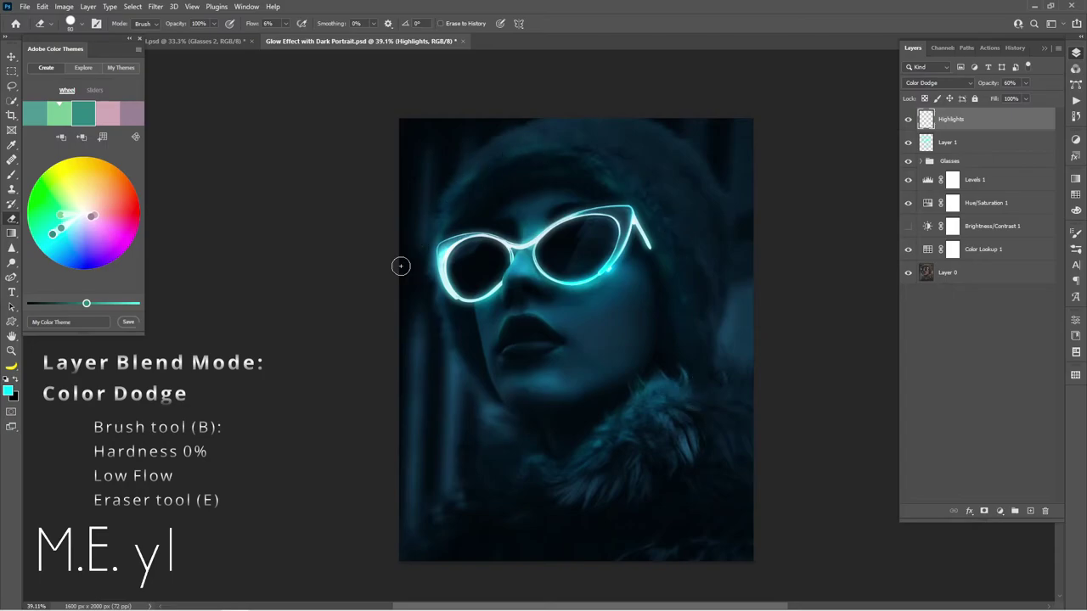
{"action": "left_click_drag", "start_coordinate": [988, 82], "coordinate": [980, 83]}
{"action": "left_click_drag", "start_coordinate": [714, 300], "coordinate": [723, 300]}
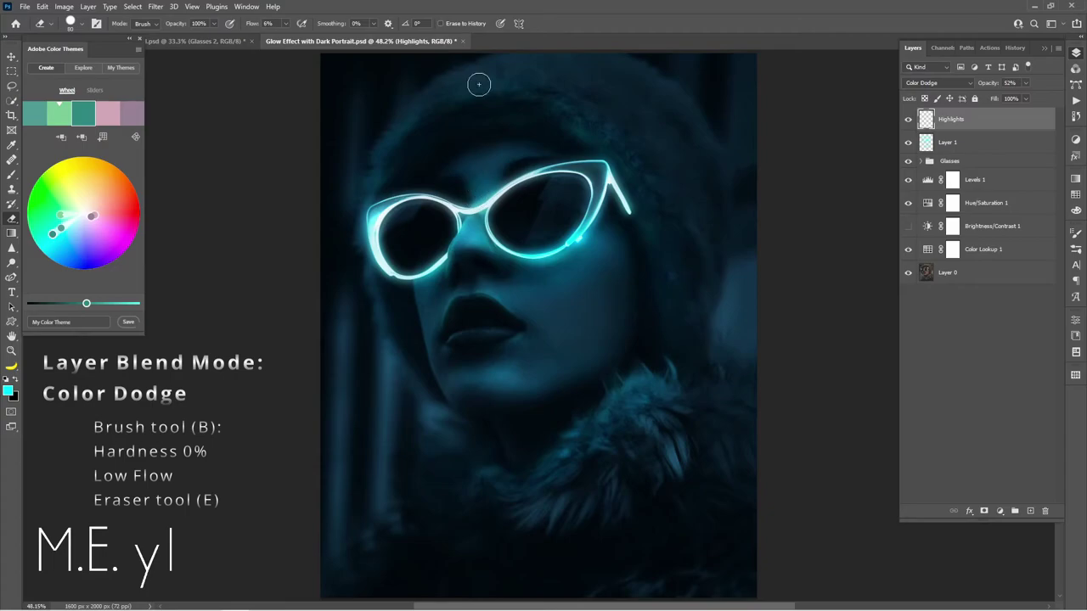
{"action": "key", "text": "b"}
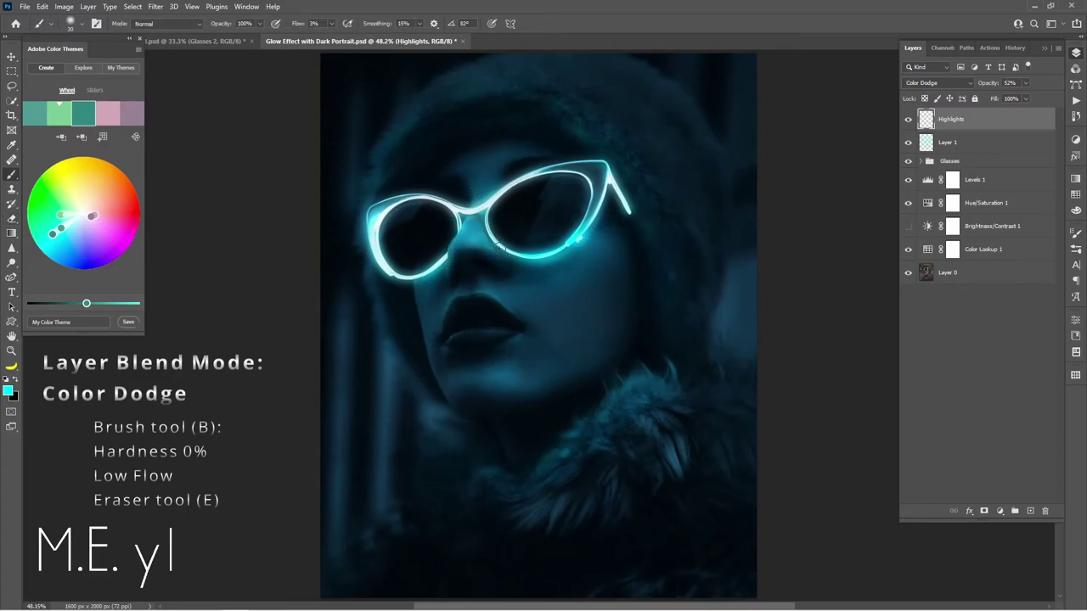
{"action": "left_click_drag", "start_coordinate": [586, 249], "coordinate": [548, 274]}
{"action": "scroll", "coordinate": [543, 275], "scroll_direction": "down", "scroll_amount": 1}
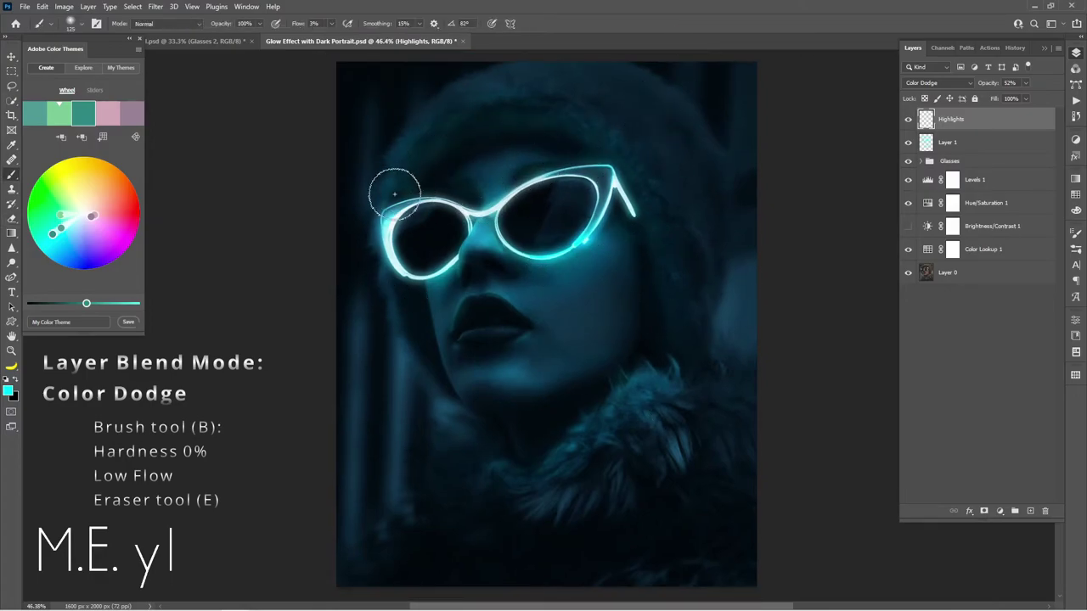
{"action": "key", "text": "e"}
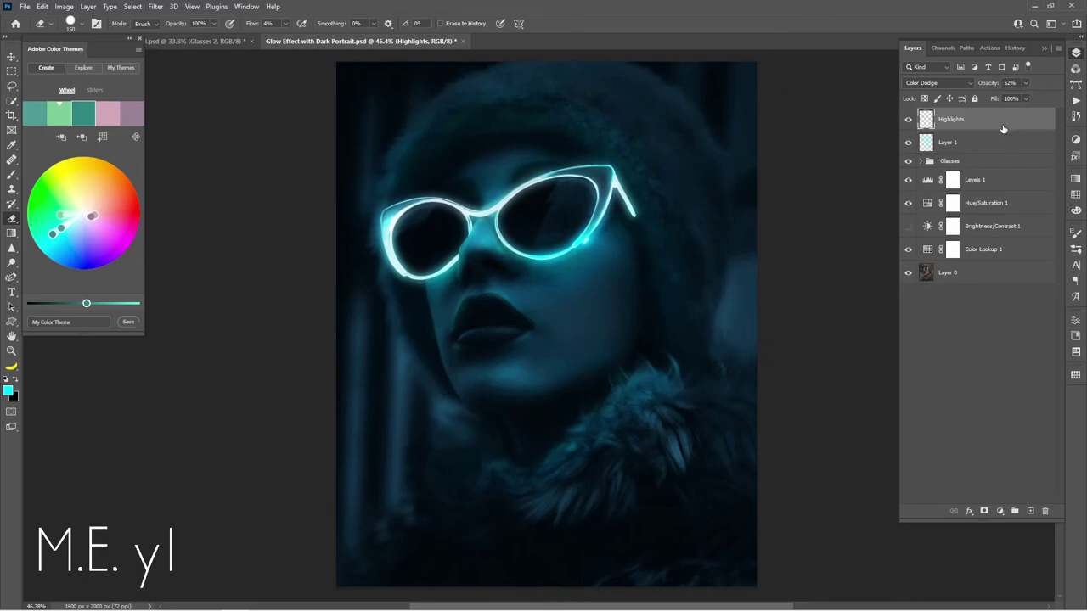
Add a colorized Hue/Saturation adjustment and shift its tint hue.
{"action": "left_click", "coordinate": [999, 513]}
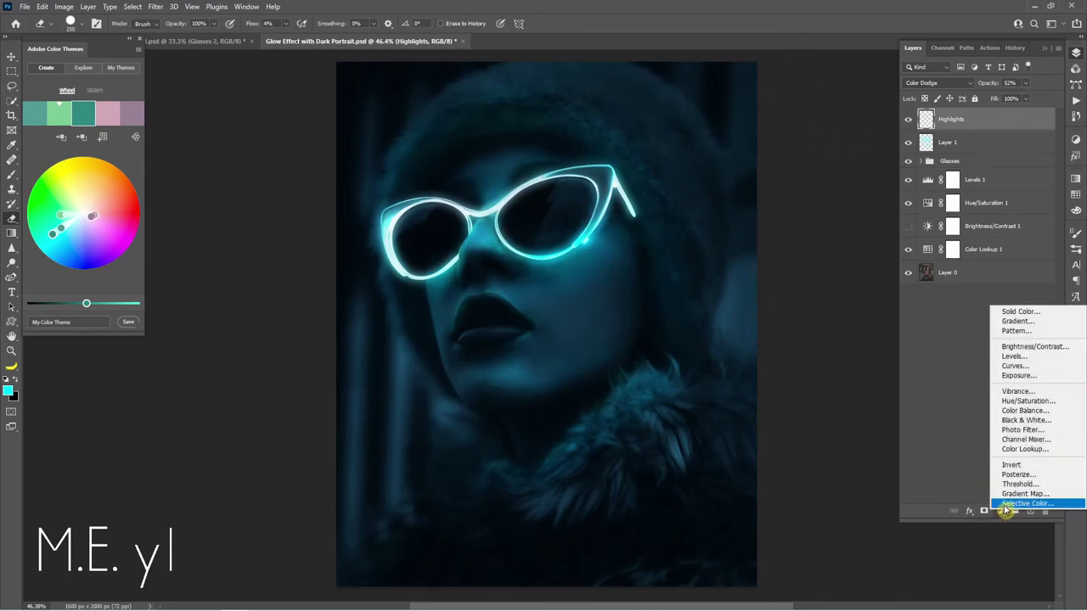
{"action": "left_click", "coordinate": [1036, 404]}
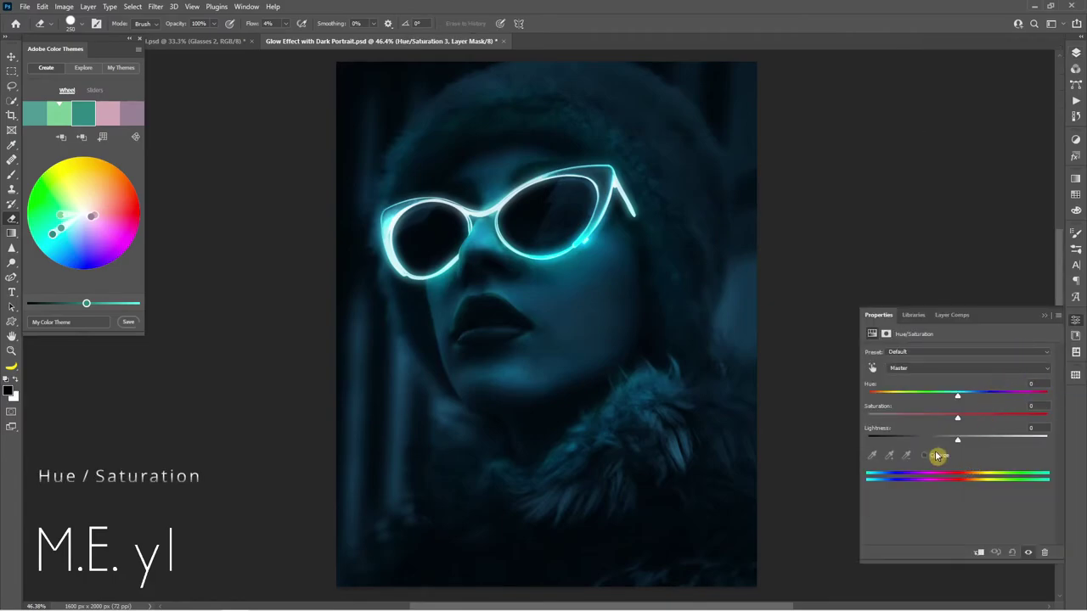
{"action": "left_click", "coordinate": [925, 457]}
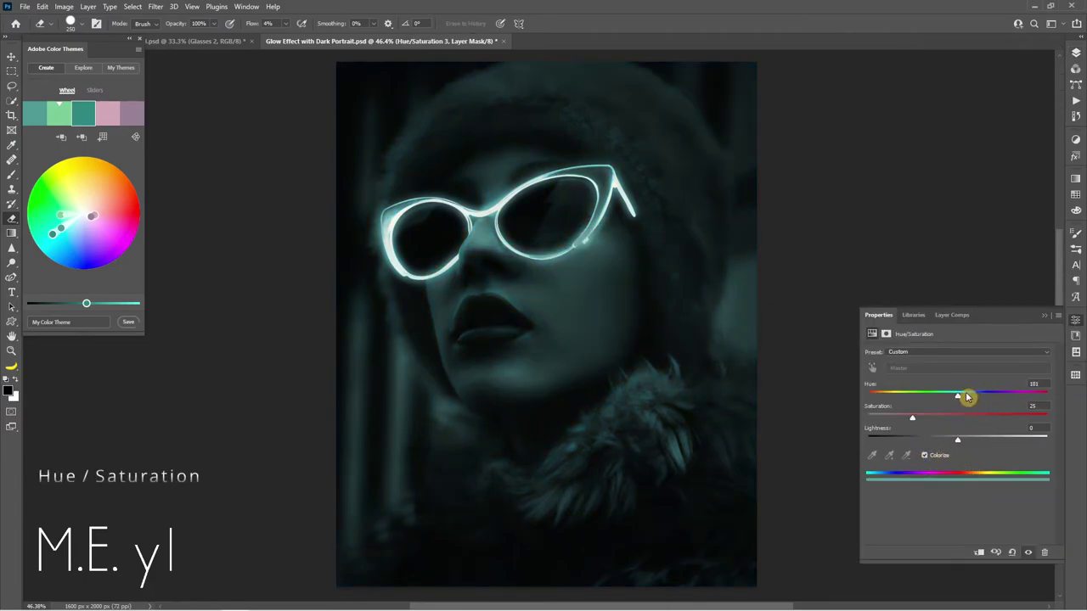
{"action": "mouse_move", "coordinate": [960, 400]}
{"action": "left_mouse_down"}
{"action": "mouse_move", "coordinate": [871, 398]}
{"action": "mouse_move", "coordinate": [1038, 396]}
{"action": "mouse_move", "coordinate": [965, 395]}
{"action": "left_mouse_up"}
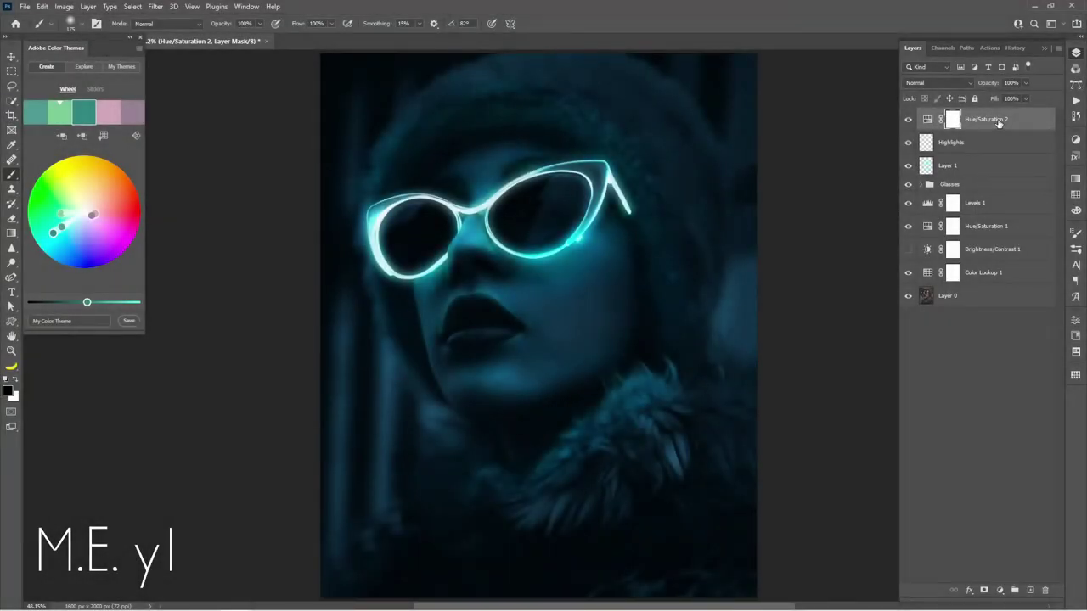
Stamp all visible layers into Layer 2 and convert it to a Smart Object.
{"action": "key", "text": "shift+ctrl+alt+e"}
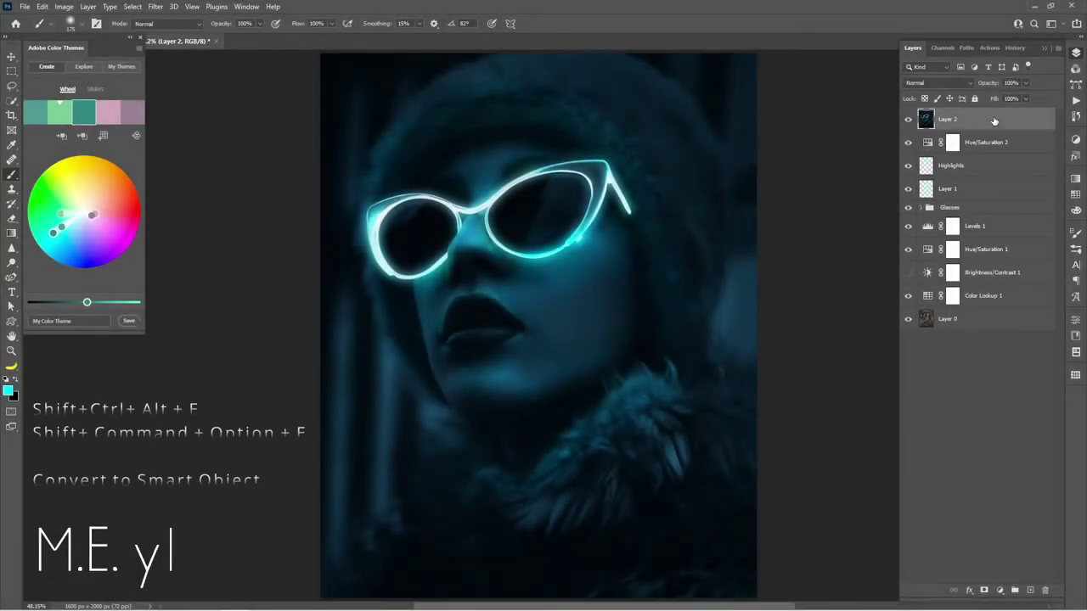
{"action": "right_click", "coordinate": [999, 123]}
{"action": "left_click", "coordinate": [1005, 264]}
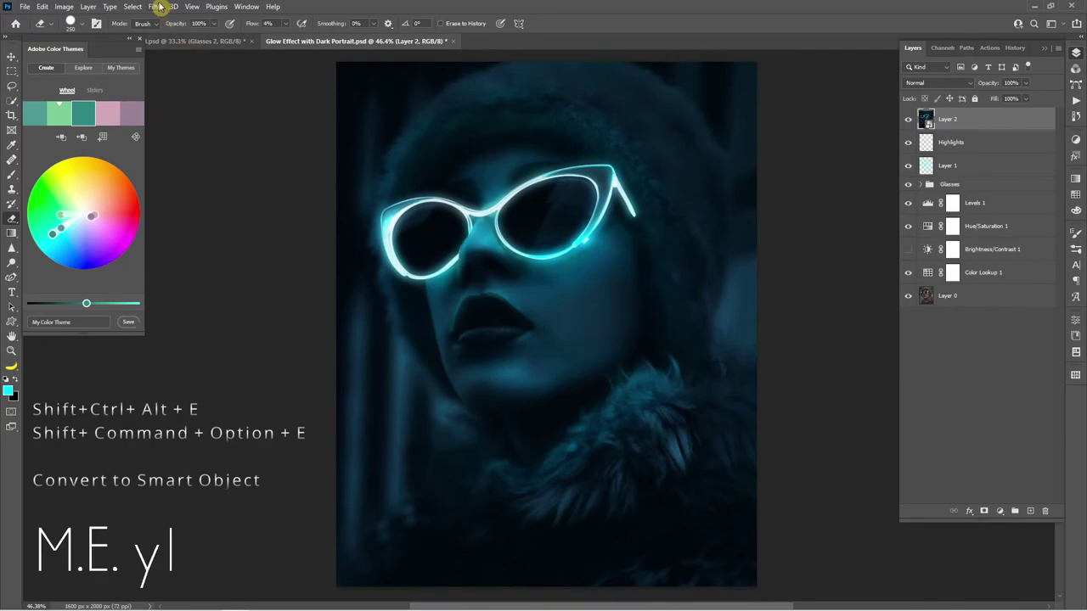
Open Camera Raw on Layer 2 in before/after view and set Temperature -14, Tint +14.
{"action": "left_click", "coordinate": [158, 7]}
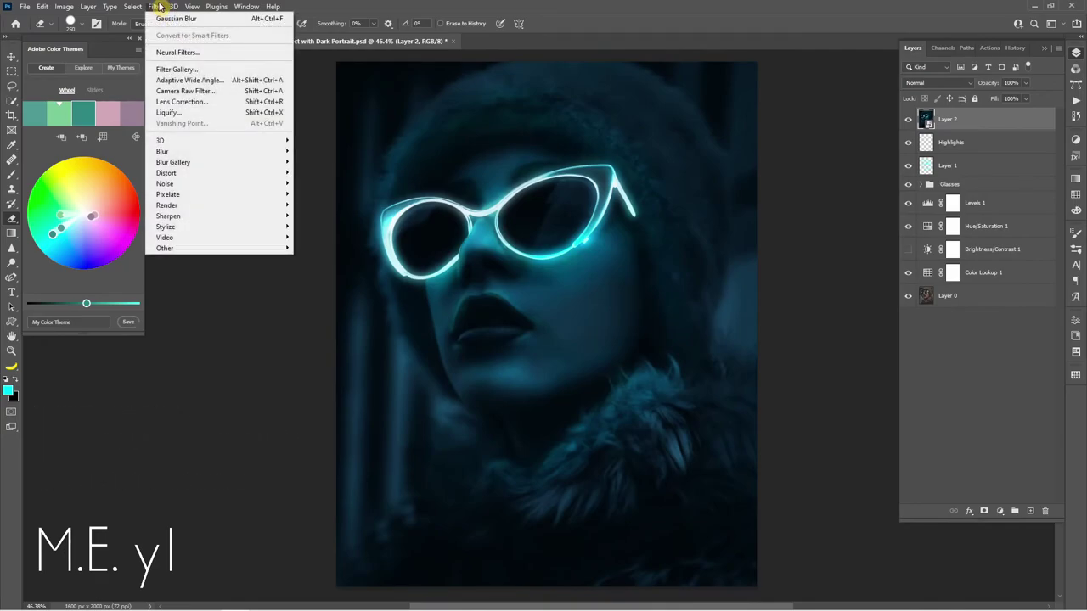
{"action": "left_click", "coordinate": [182, 91]}
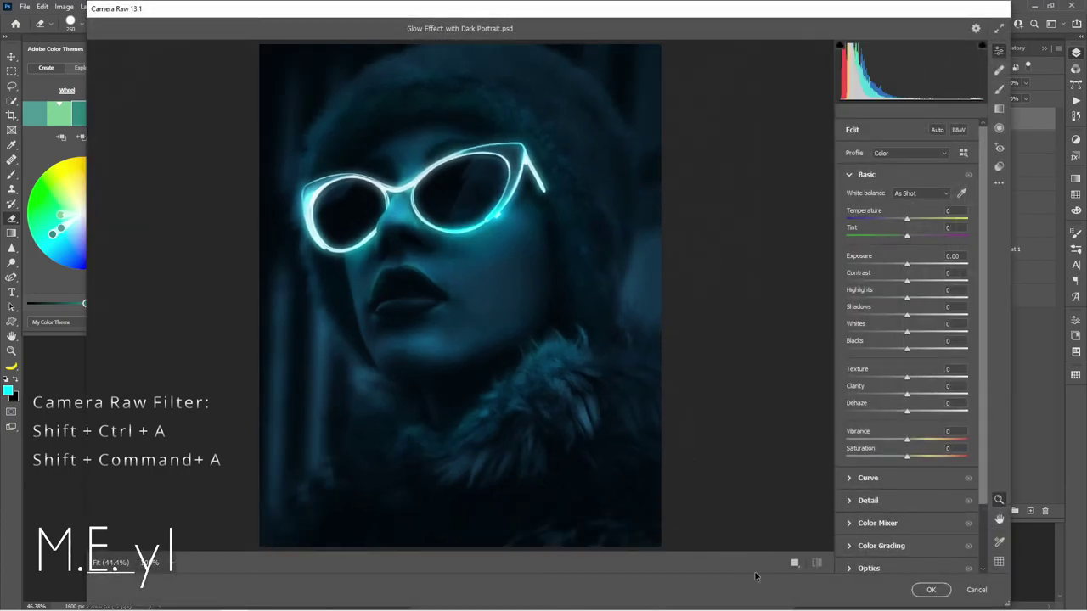
{"action": "left_click", "coordinate": [794, 563]}
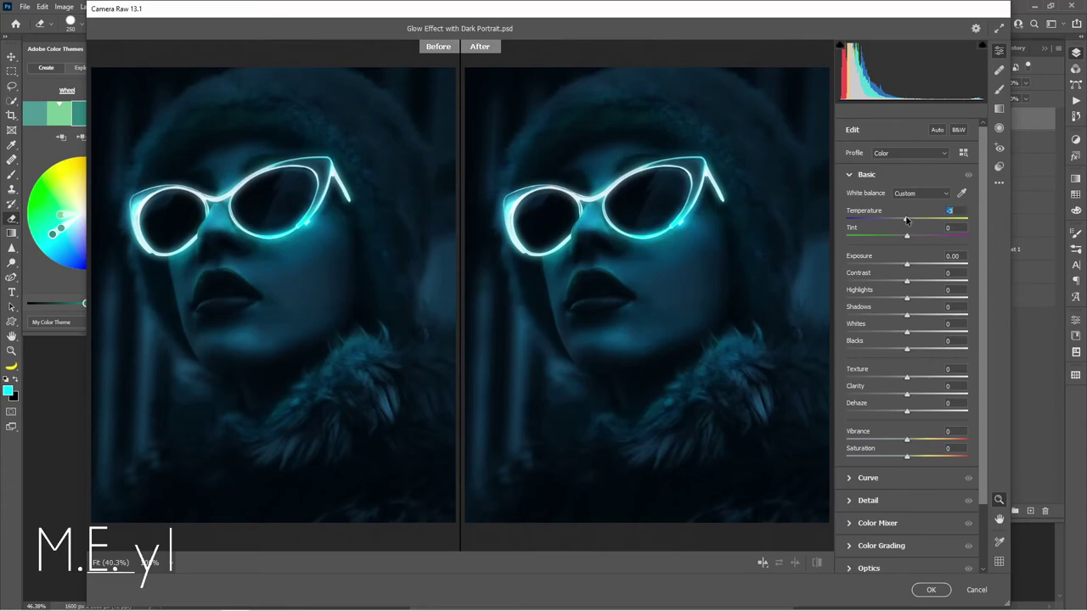
{"action": "left_click_drag", "start_coordinate": [906, 220], "coordinate": [915, 241]}
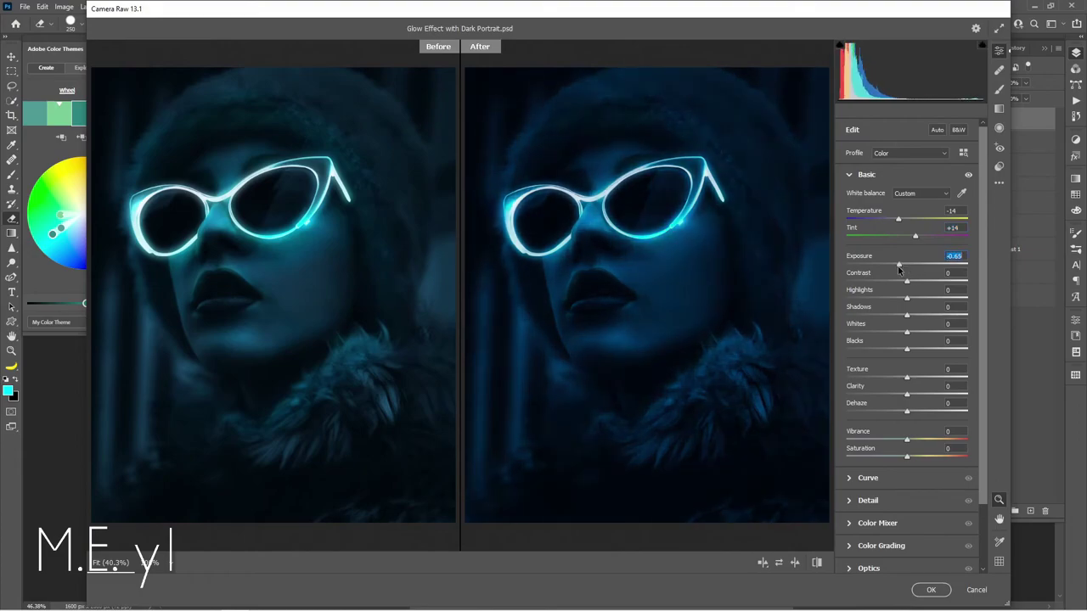
Set Exposure -0.35, Contrast -21, Highlights +31 and Clarity +7, then apply the grade.
{"action": "left_click", "coordinate": [907, 269]}
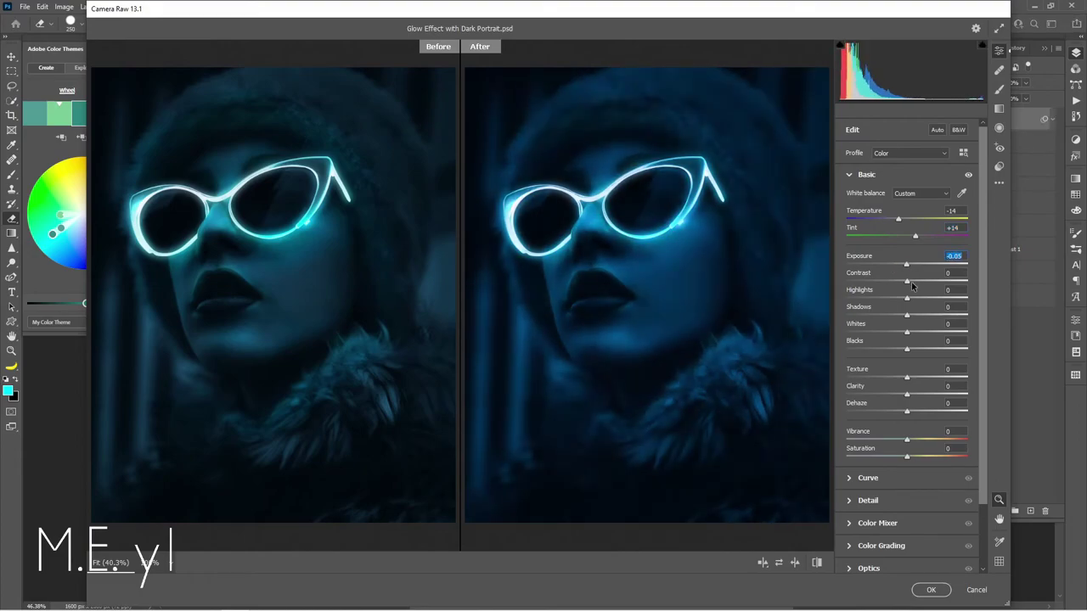
{"action": "left_click_drag", "start_coordinate": [907, 285], "coordinate": [899, 286]}
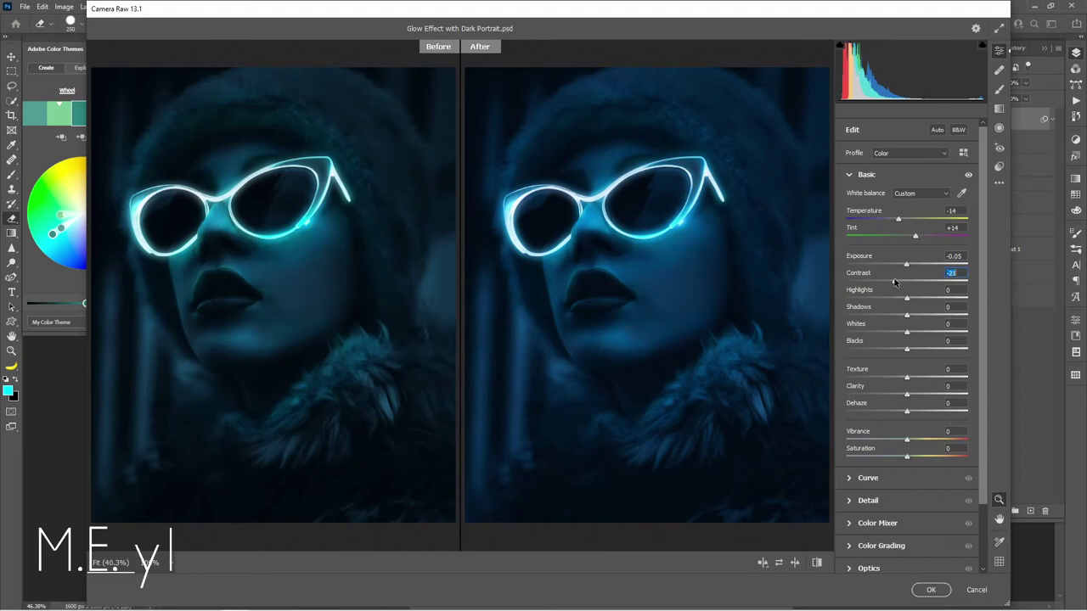
{"action": "mouse_move", "coordinate": [894, 282]}
{"action": "left_mouse_down"}
{"action": "mouse_move", "coordinate": [914, 282]}
{"action": "mouse_move", "coordinate": [892, 284]}
{"action": "mouse_move", "coordinate": [903, 264]}
{"action": "left_mouse_up"}
{"action": "left_click_drag", "start_coordinate": [907, 315], "coordinate": [926, 299]}
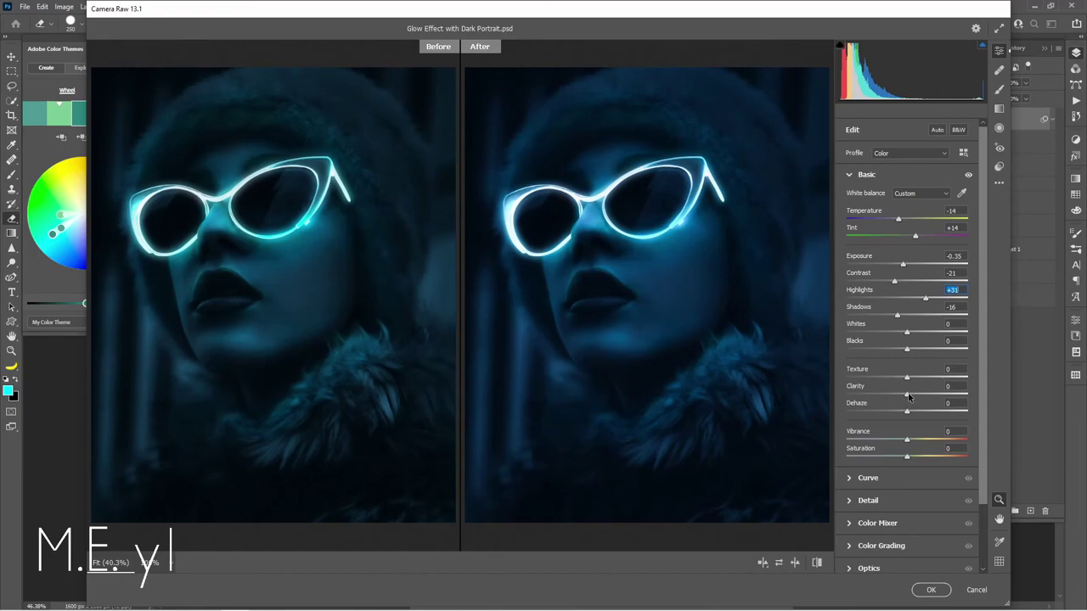
{"action": "mouse_move", "coordinate": [908, 396]}
{"action": "left_mouse_down"}
{"action": "mouse_move", "coordinate": [900, 411]}
{"action": "mouse_move", "coordinate": [911, 410]}
{"action": "left_mouse_up"}
{"action": "scroll", "coordinate": [883, 484], "scroll_direction": "down", "scroll_amount": 3}
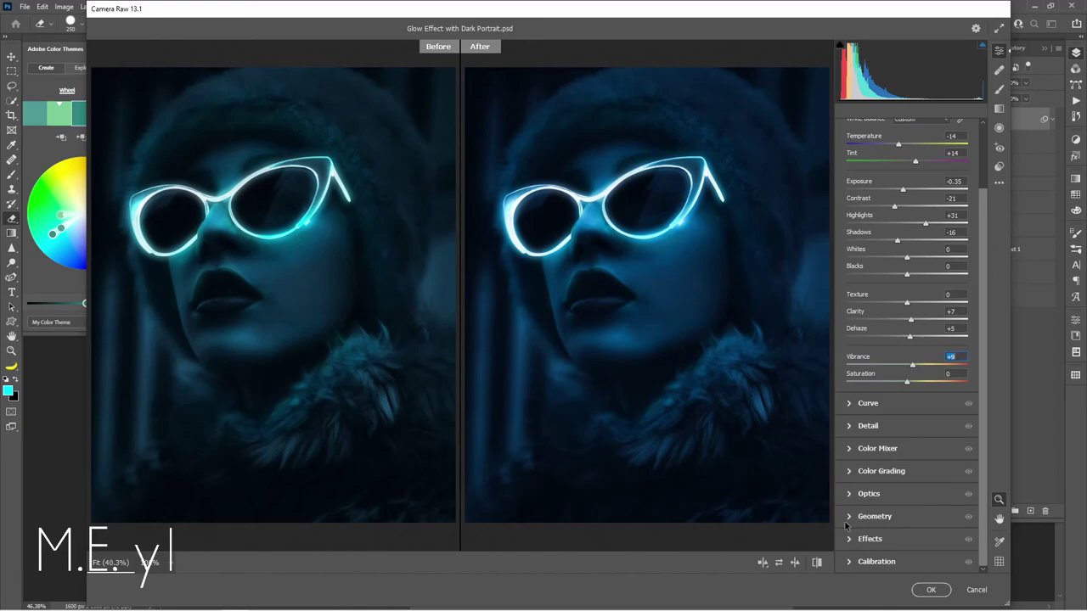
{"action": "key", "text": "q"}
{"action": "left_click", "coordinate": [931, 590]}
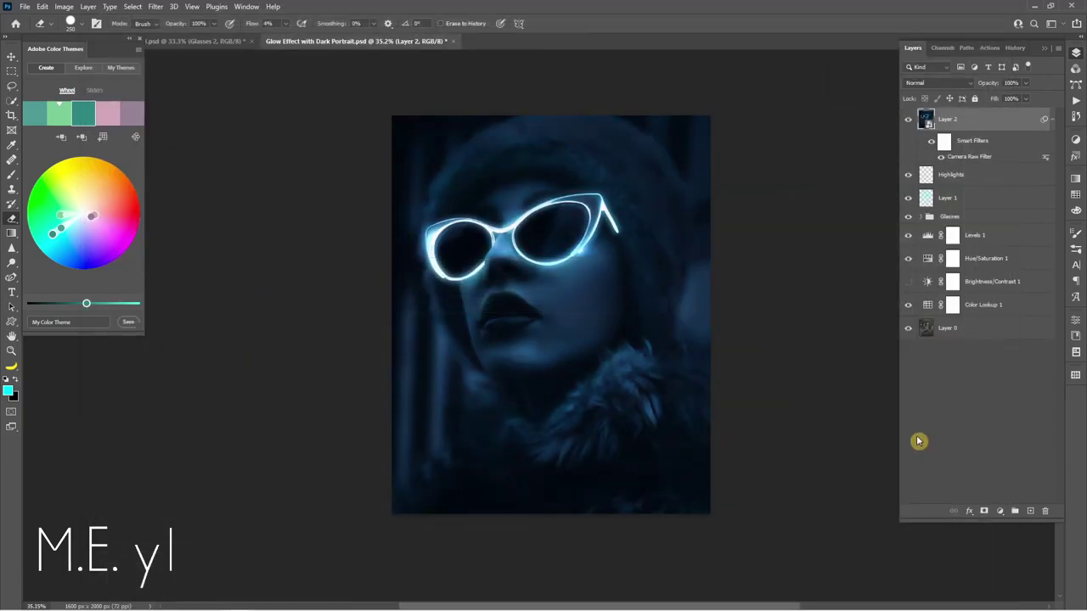
Compare the Camera Raw filter on and off, test its blending opacity, and keep 100%.
{"action": "left_click", "coordinate": [933, 142]}
{"action": "left_click", "coordinate": [934, 142]}
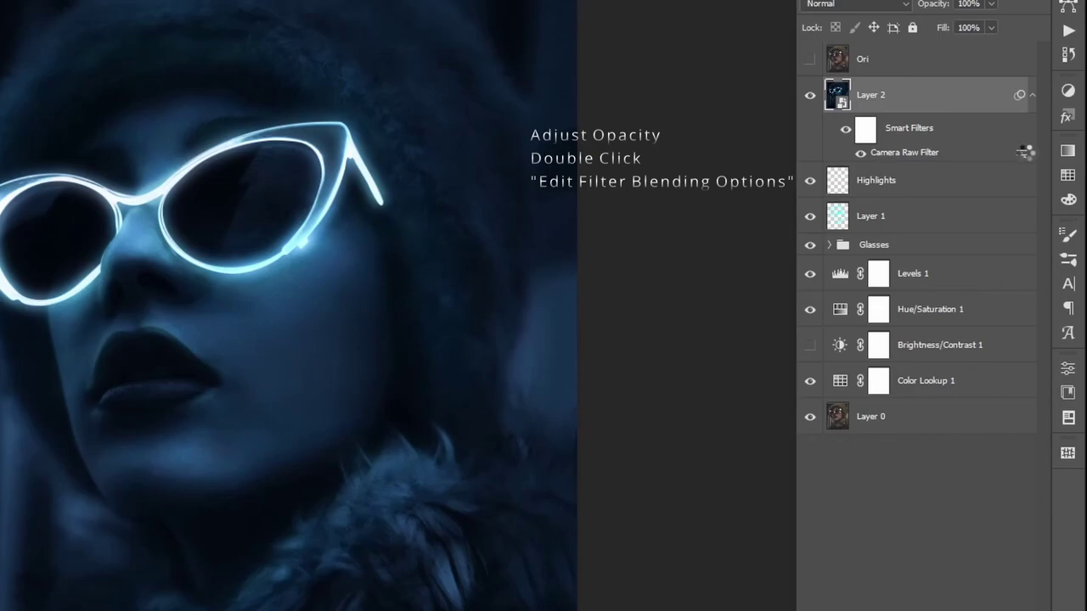
{"action": "double_click", "coordinate": [1026, 152]}
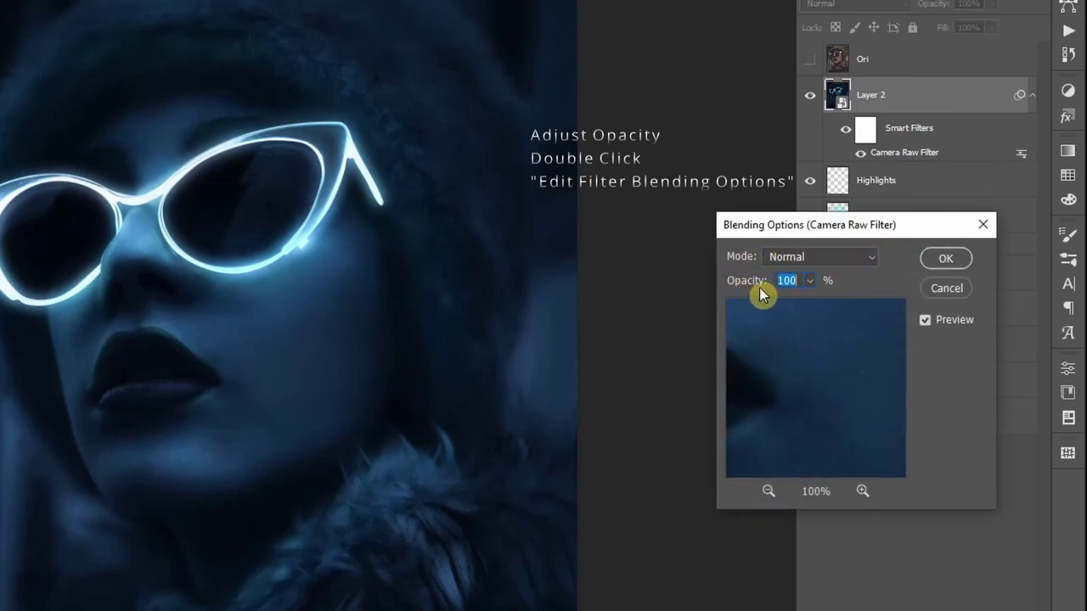
{"action": "mouse_move", "coordinate": [758, 282]}
{"action": "left_mouse_down"}
{"action": "mouse_move", "coordinate": [702, 281]}
{"action": "mouse_move", "coordinate": [825, 274]}
{"action": "left_mouse_up"}
{"action": "left_click", "coordinate": [945, 258]}
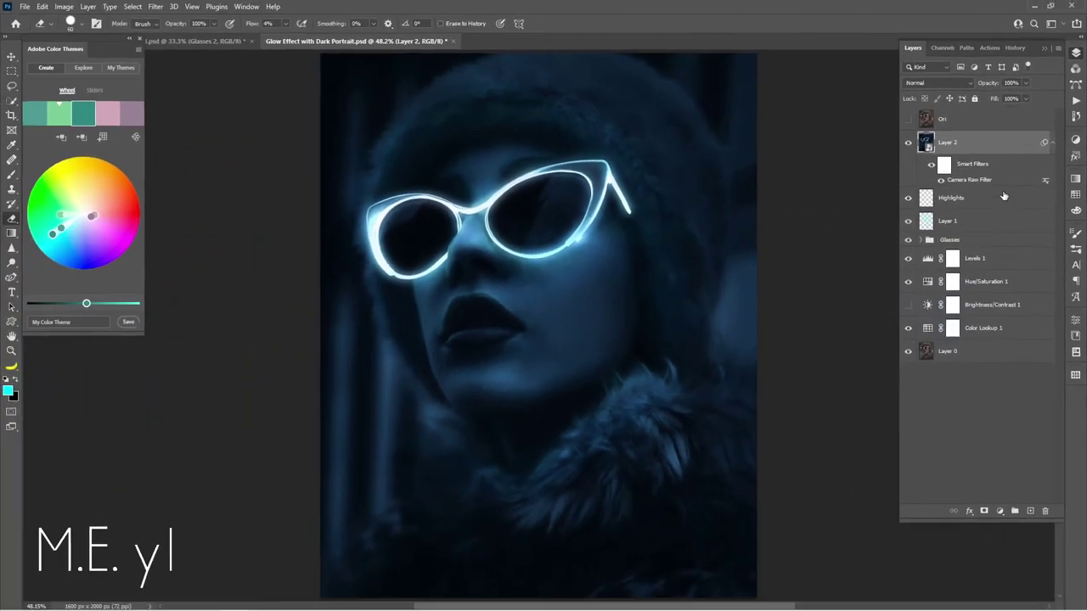
{"action": "left_click", "coordinate": [908, 119]}
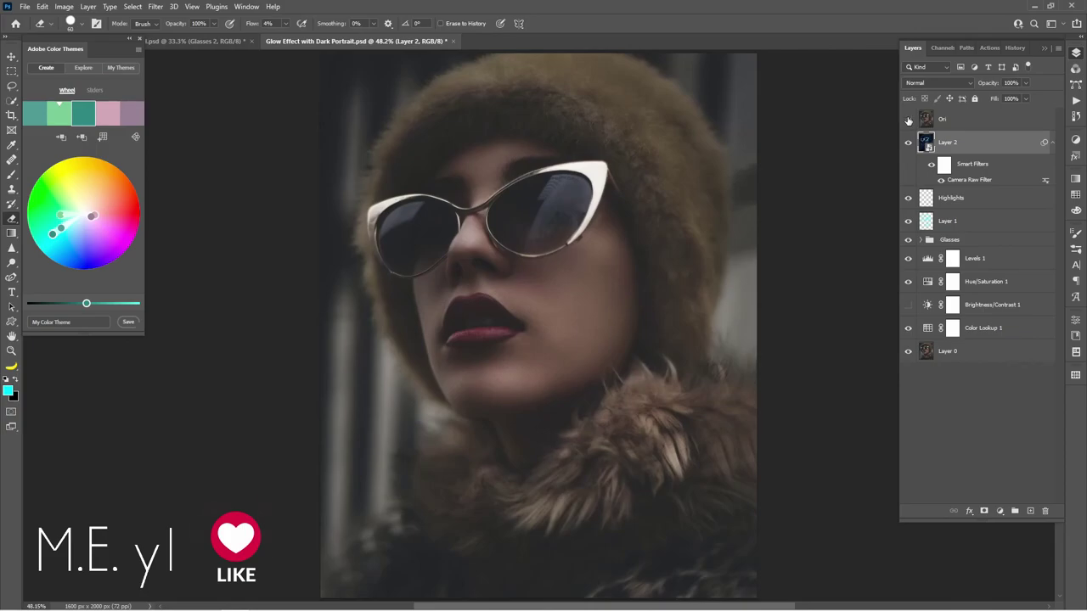
{"action": "left_click", "coordinate": [908, 120]}
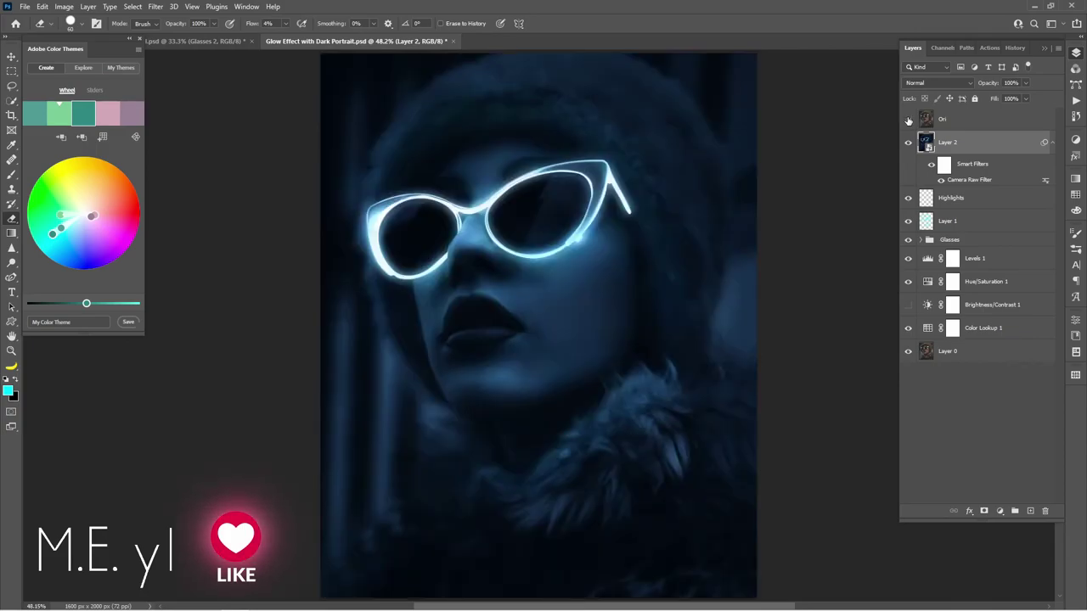
{"action": "left_click", "coordinate": [907, 120]}
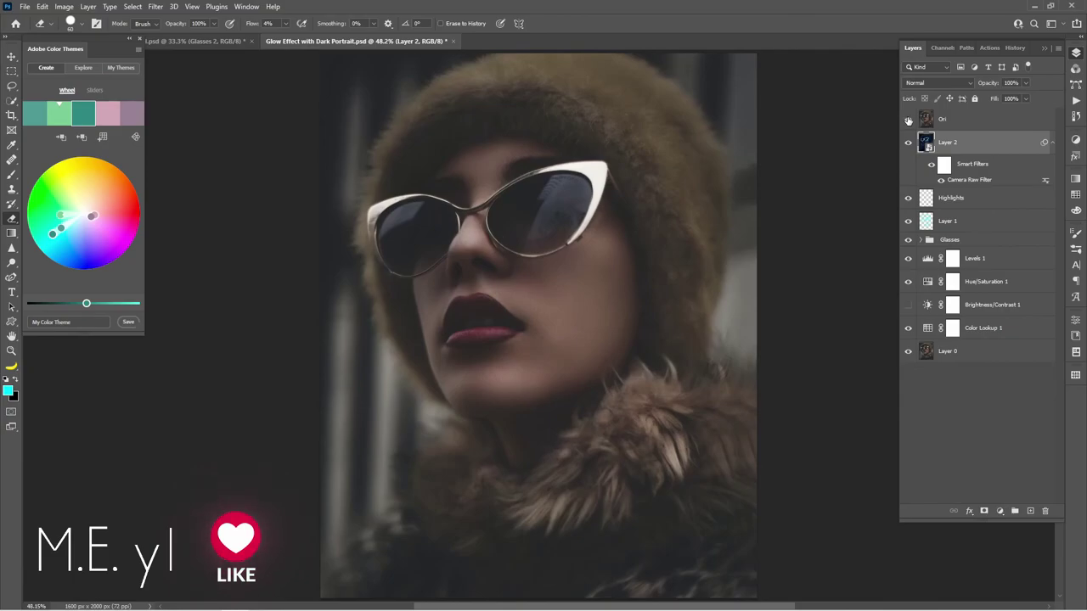
{"action": "left_click", "coordinate": [908, 119]}
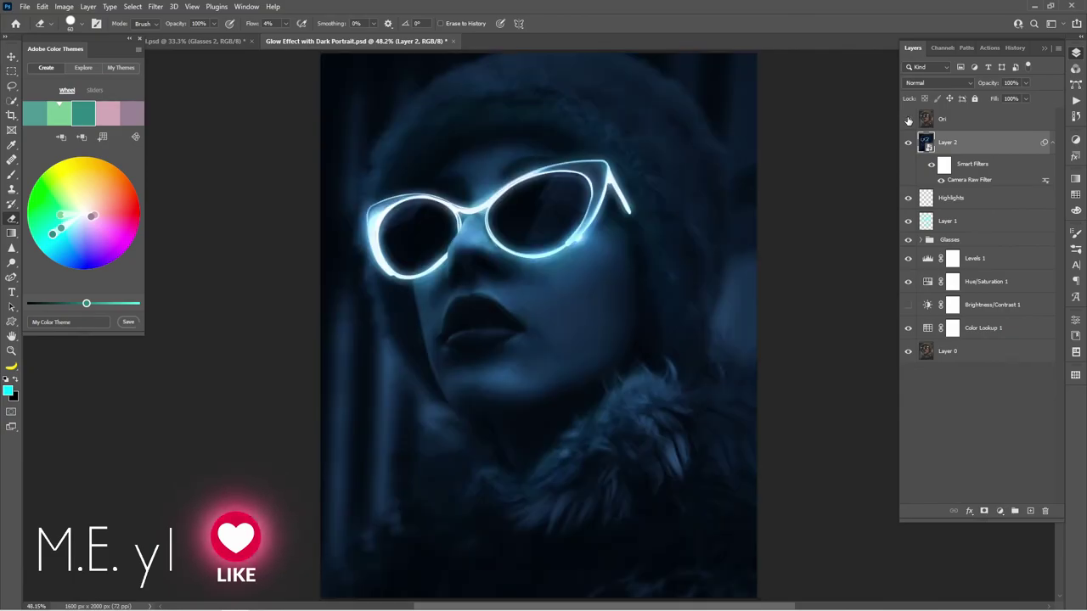